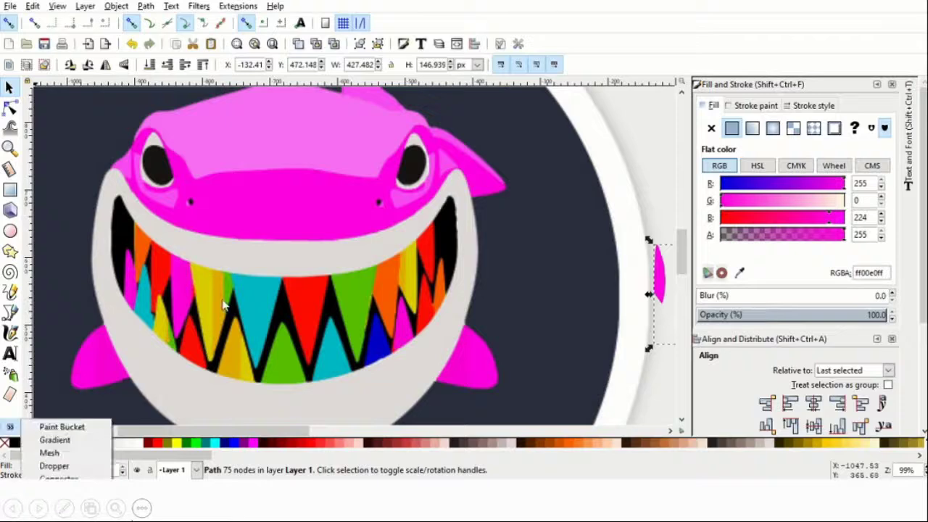
- Sample orange fe5e00 from the shark's teeth and bucket-fill the orange teeth as one combined shape
click(218, 308)
click(15, 427)
click(42, 467)
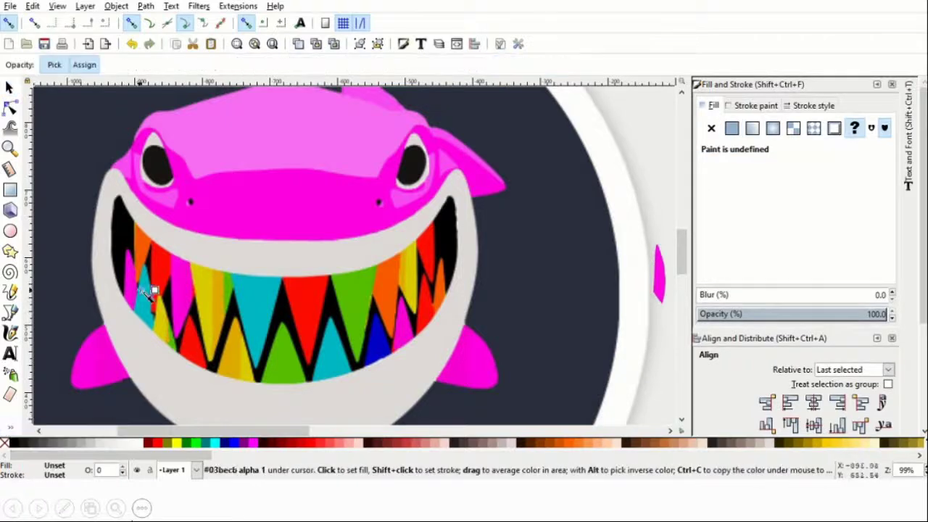
click(155, 242)
click(15, 428)
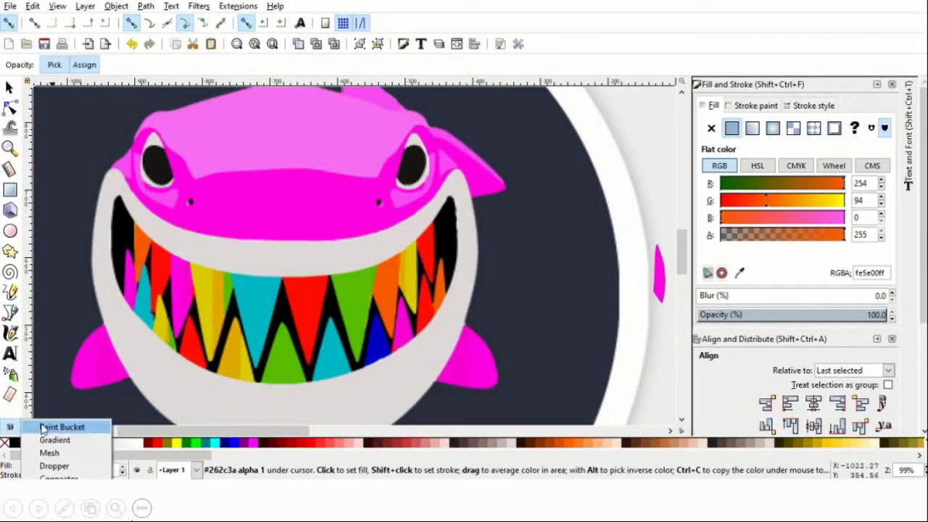
click(42, 426)
click(142, 231)
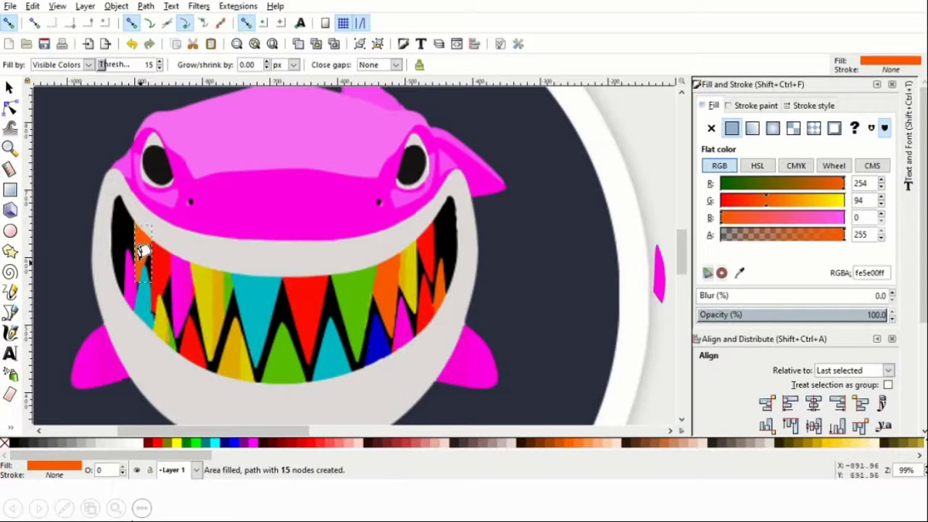
shift+click(389, 265)
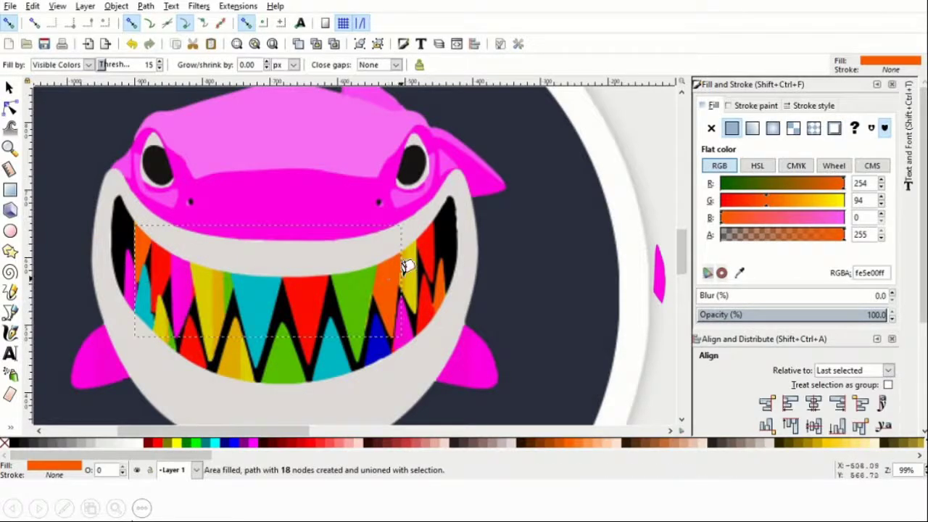
shift+click(139, 239)
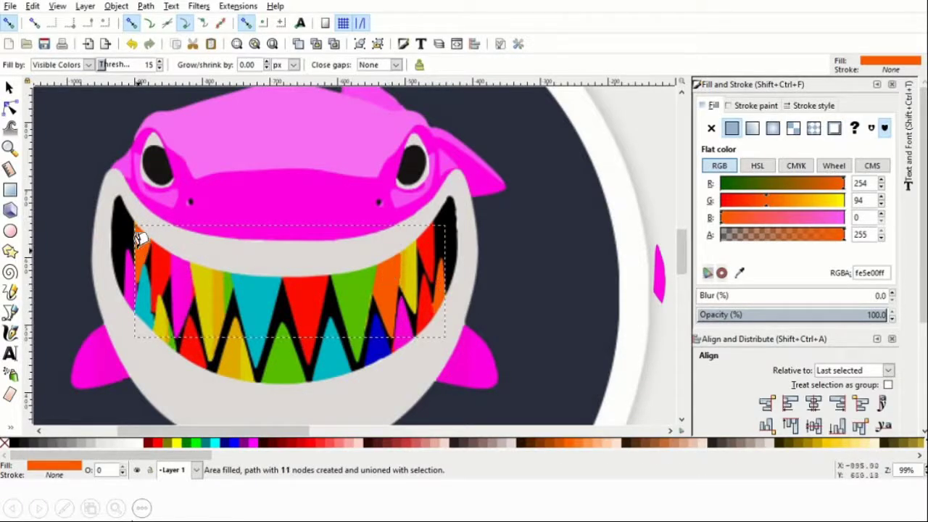
- Move the combined orange teeth shape off the artwork, next to the extracted pink shape, and deselect it
click(10, 88)
drag(148, 261, 672, 235)
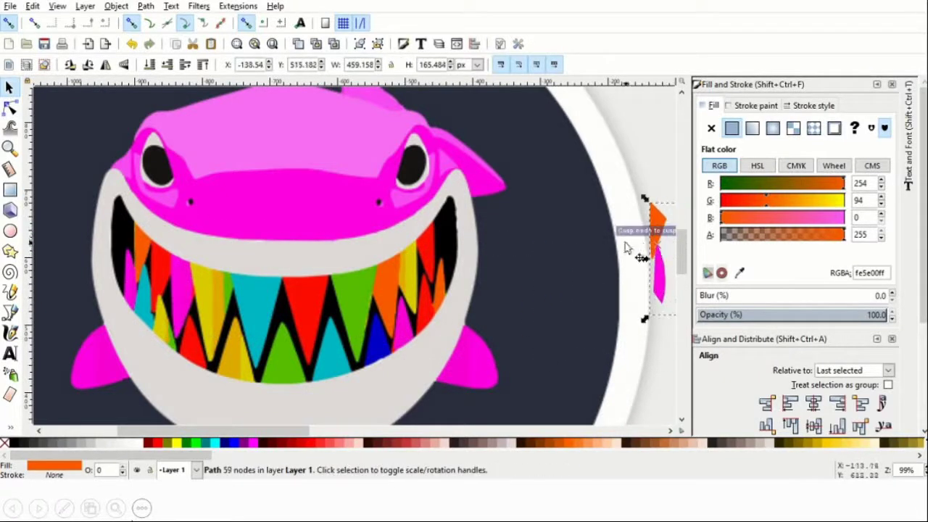
click(642, 161)
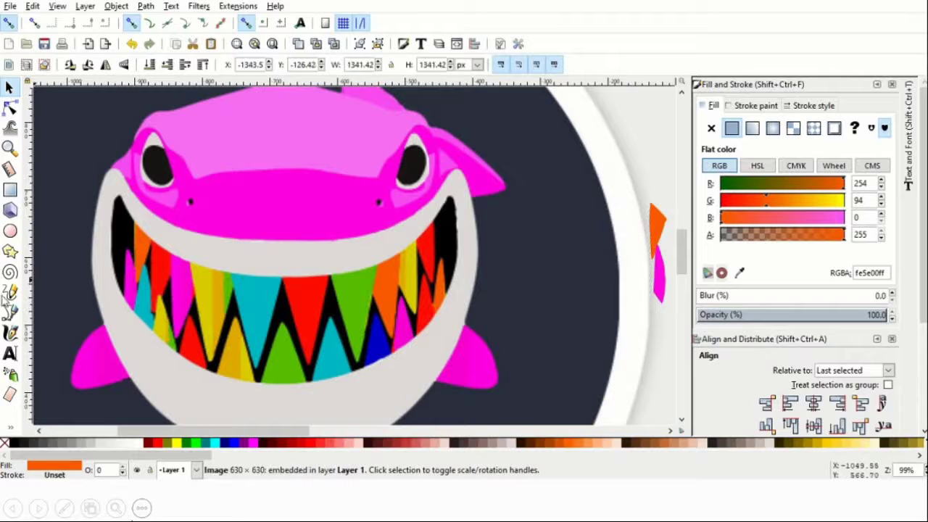
- Sample red fe0c00 from the artwork and bucket-fill the shark's leftmost upper red tooth
click(10, 428)
click(48, 464)
click(166, 260)
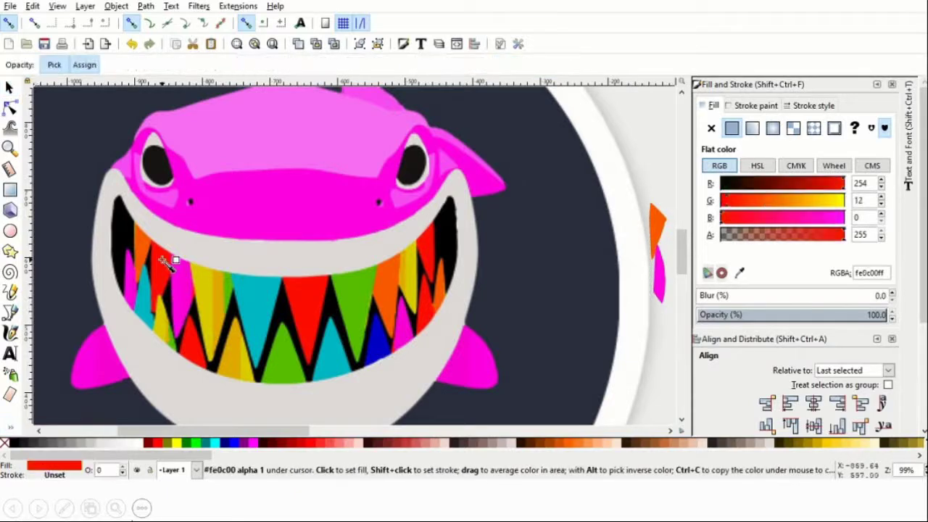
click(10, 428)
click(36, 426)
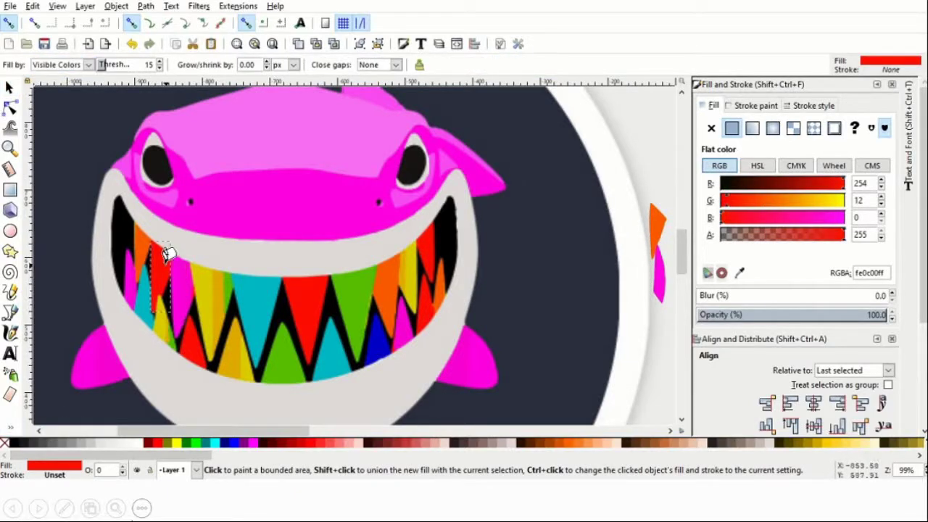
click(166, 254)
shift+click(167, 262)
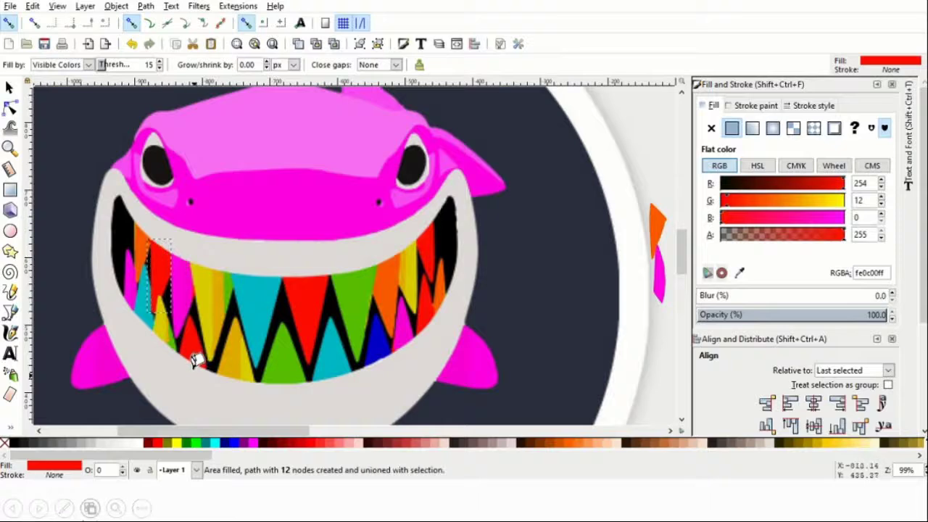
- Bucket-fill the remaining red teeth and union them with the first red tooth fill
shift+click(213, 281)
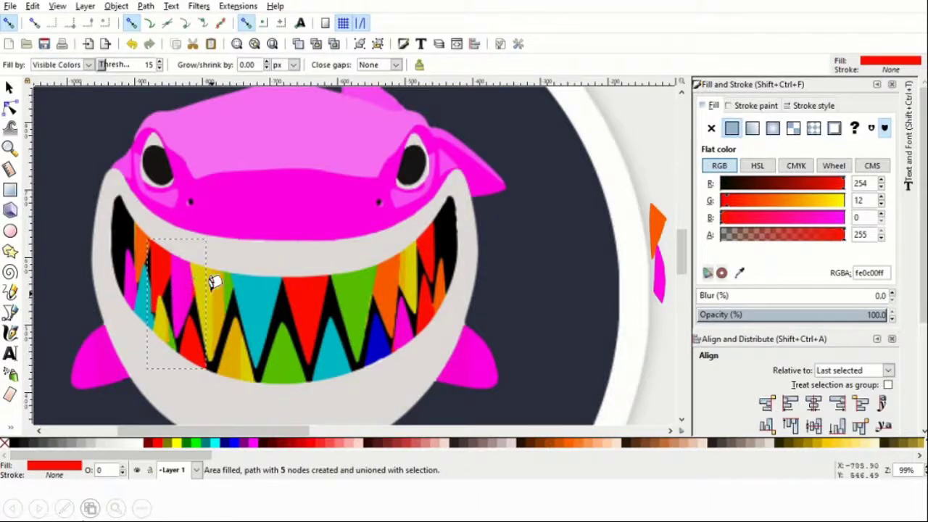
shift+click(307, 287)
shift+click(287, 274)
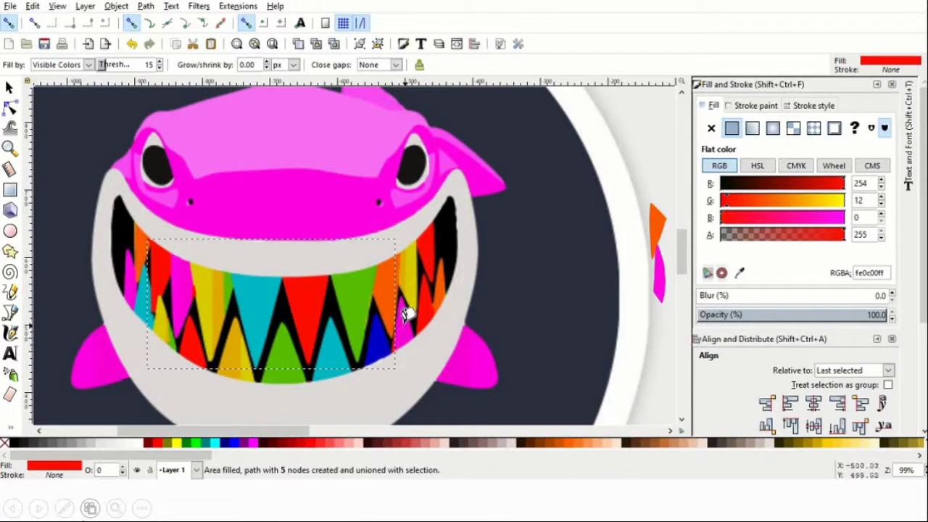
shift+click(428, 303)
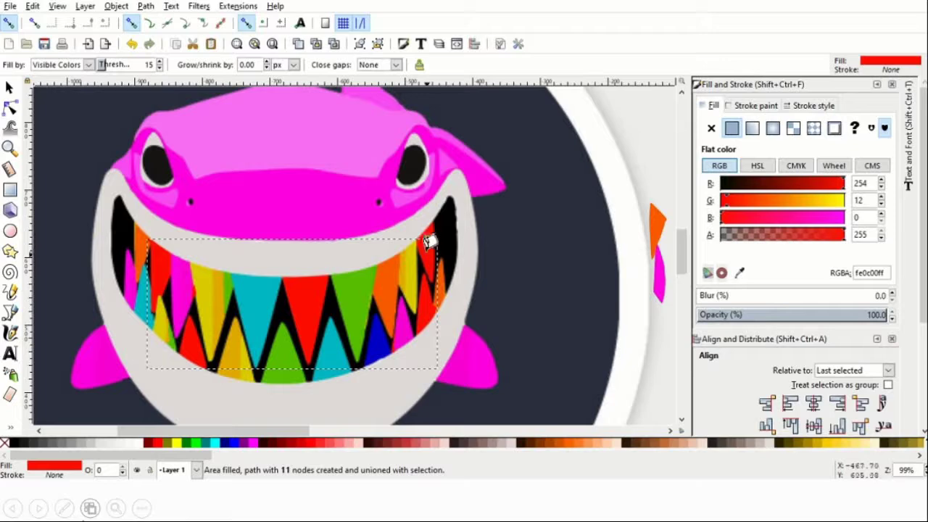
shift+click(220, 260)
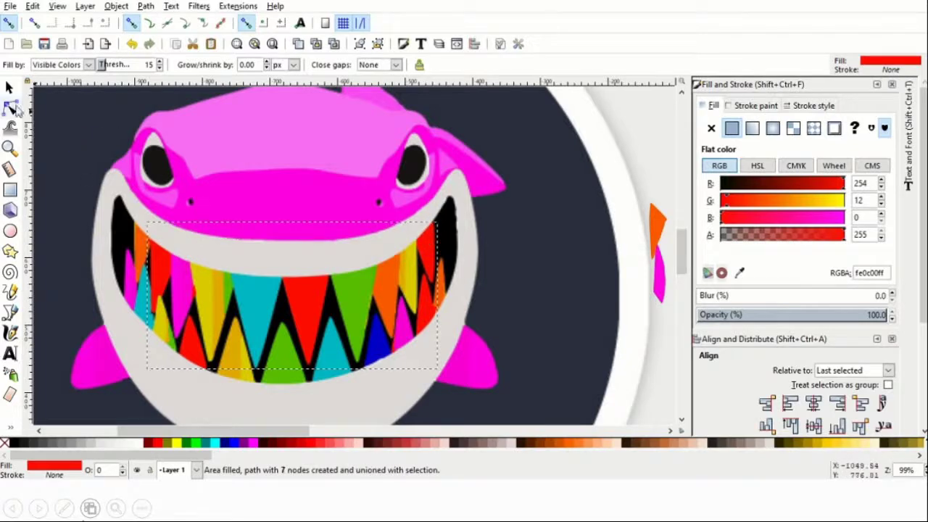
- Move the combined red teeth shape off the artwork beside the extracted orange and pink shapes and deselect it
click(9, 87)
drag(165, 278, 673, 271)
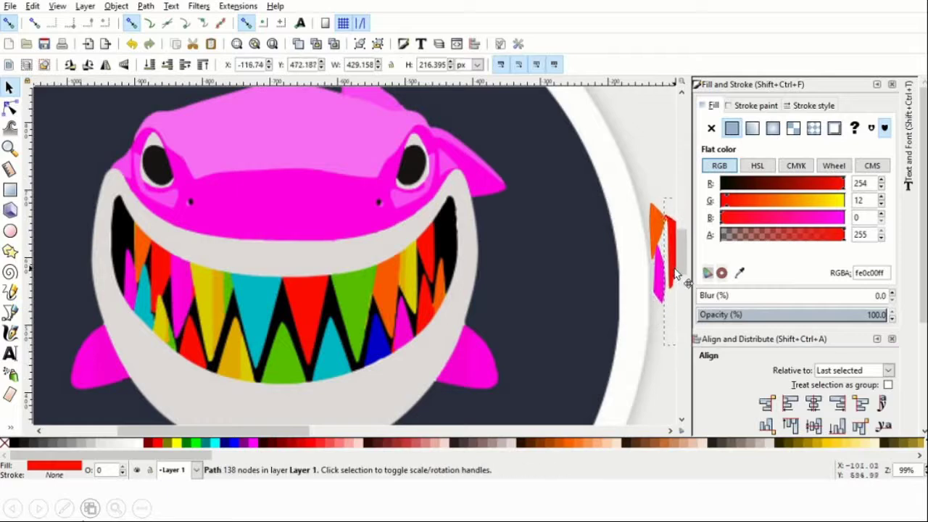
click(645, 150)
- Sample teal 00beca from the leftmost teal tooth and bucket-fill the three teal teeth as one combined shape
click(11, 429)
click(53, 465)
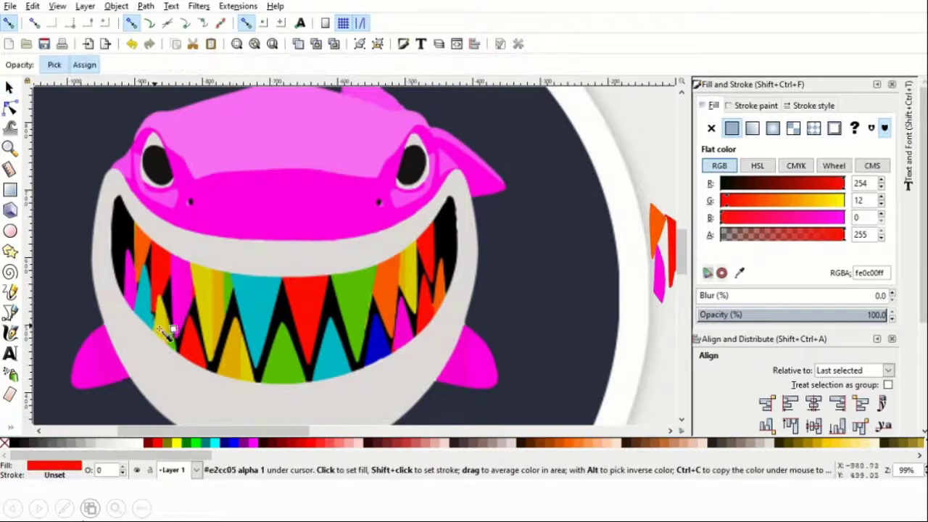
click(147, 321)
click(13, 429)
click(62, 427)
click(154, 299)
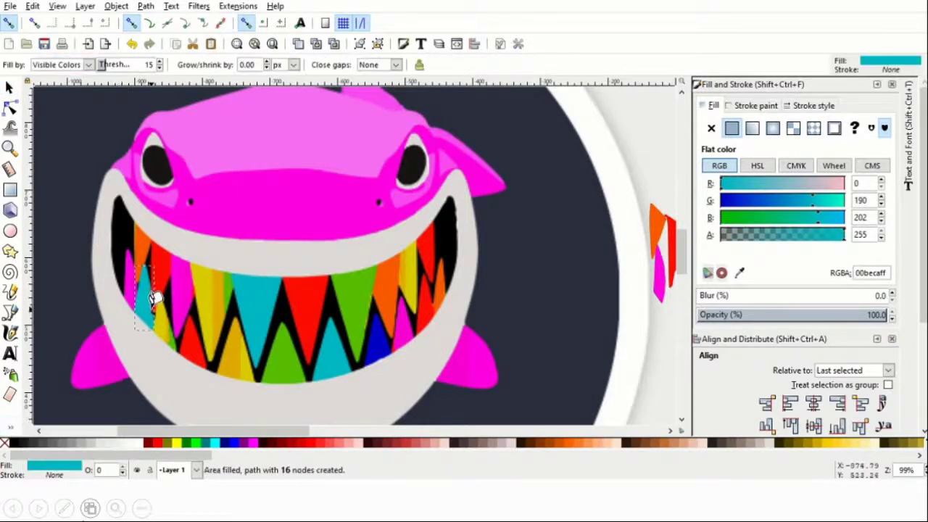
shift+click(264, 301)
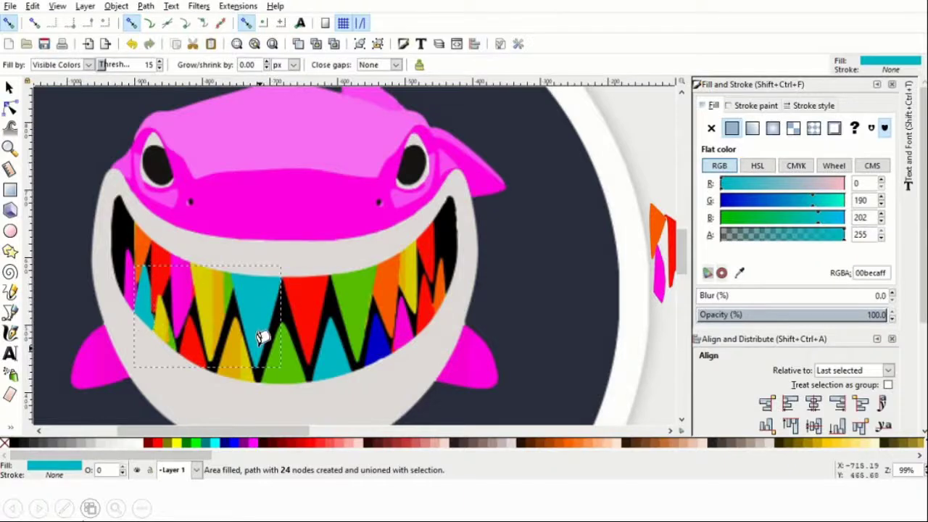
shift+click(332, 327)
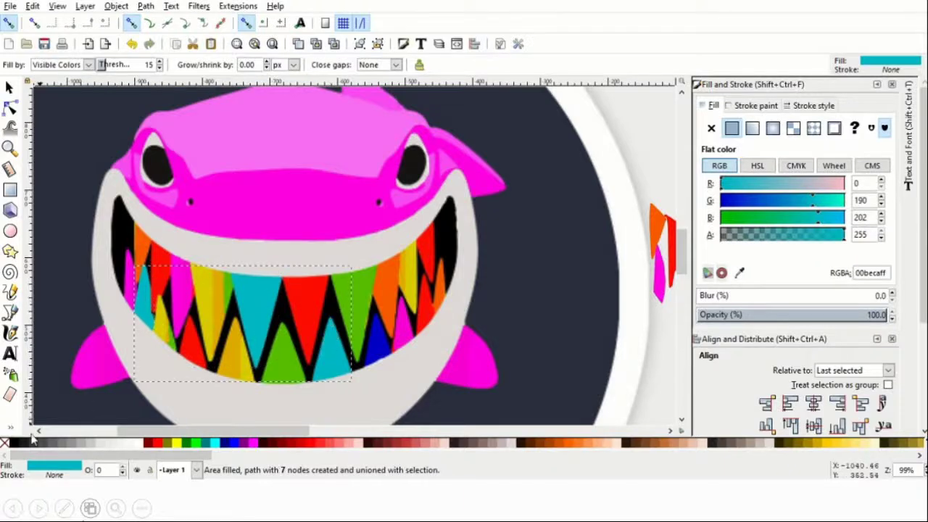
- Move the combined teal teeth shape off the artwork to the other extracted teeth
click(10, 88)
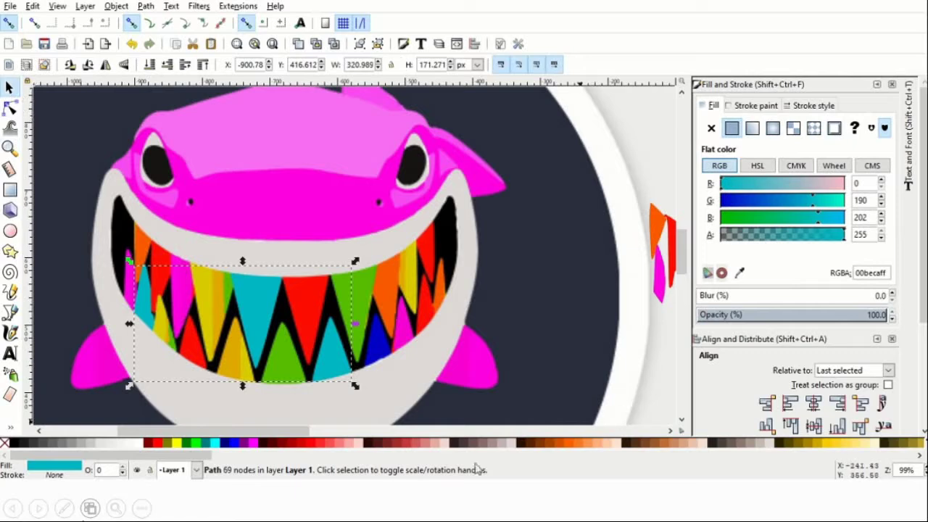
drag(299, 431, 377, 431)
drag(68, 355, 600, 350)
drag(246, 430, 138, 435)
- Sample yellow dace01 from the shark's leftmost yellow tooth and bucket-fill that tooth
click(10, 426)
click(43, 471)
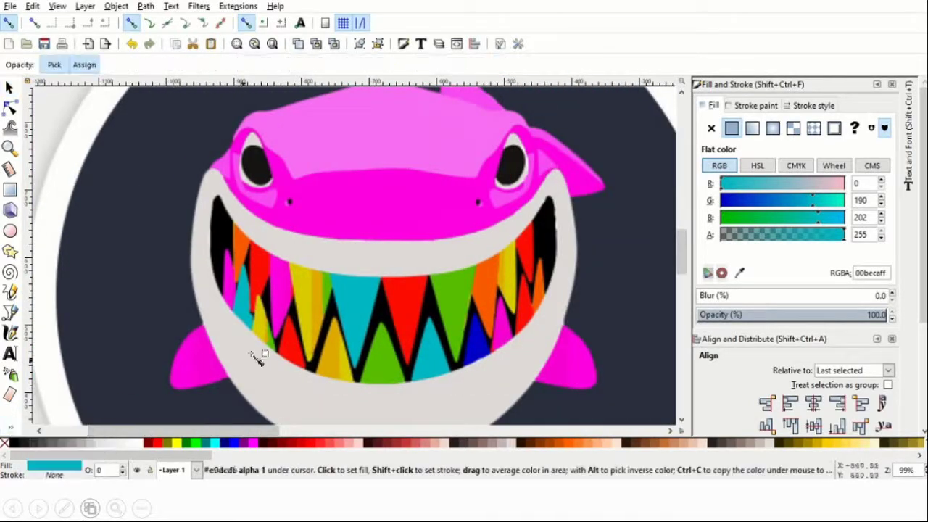
click(266, 321)
click(10, 426)
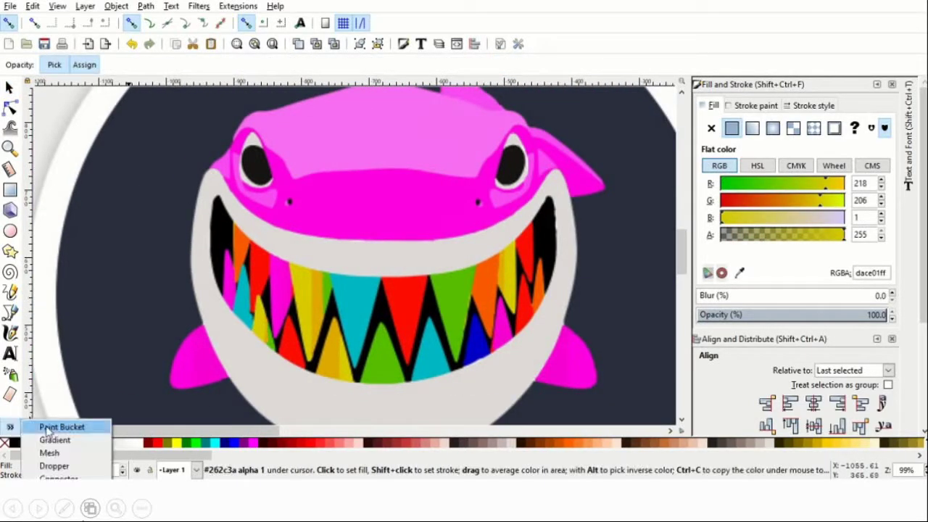
click(46, 431)
click(265, 311)
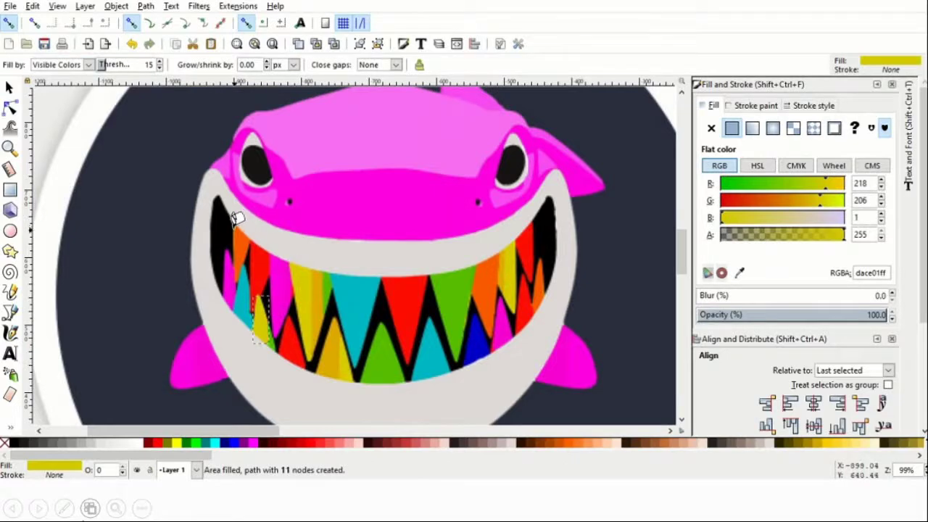
click(235, 220)
click(32, 6)
click(43, 25)
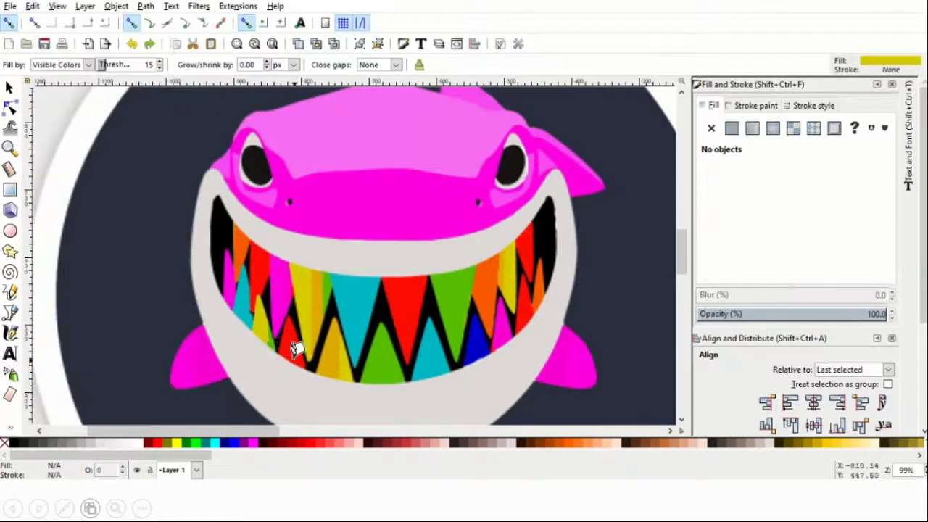
- Bucket-fill the larger yellow teeth and the upper right yellow tooth, unioning them into one yellow shape
shift+click(312, 291)
shift+click(256, 323)
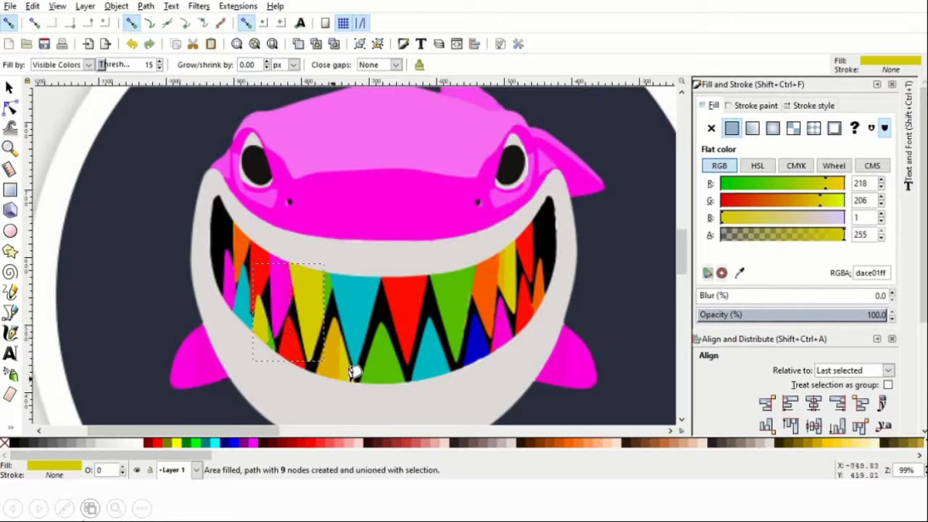
shift+click(344, 352)
shift+click(512, 268)
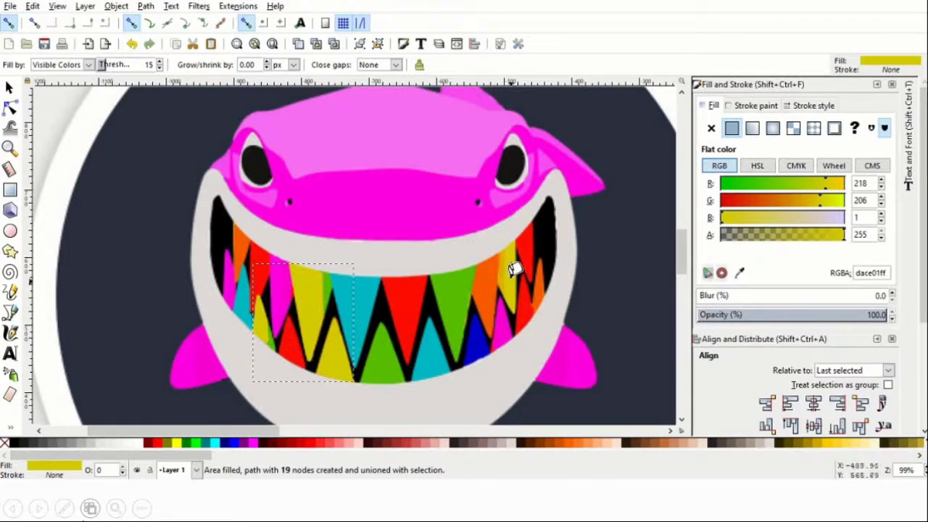
shift+click(334, 279)
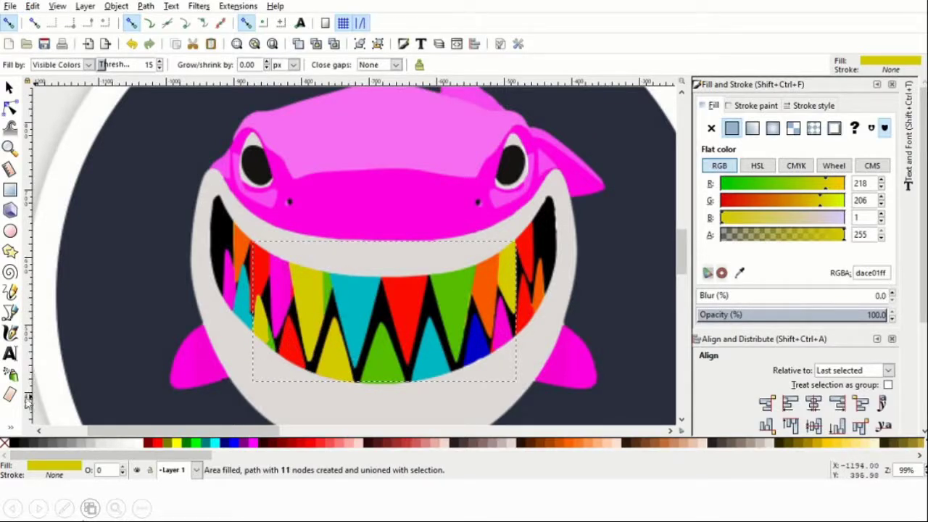
- Move the combined yellow teeth shape off the artwork among the other extracted teeth
click(9, 88)
drag(313, 316, 537, 321)
drag(264, 432, 386, 441)
drag(138, 317, 443, 303)
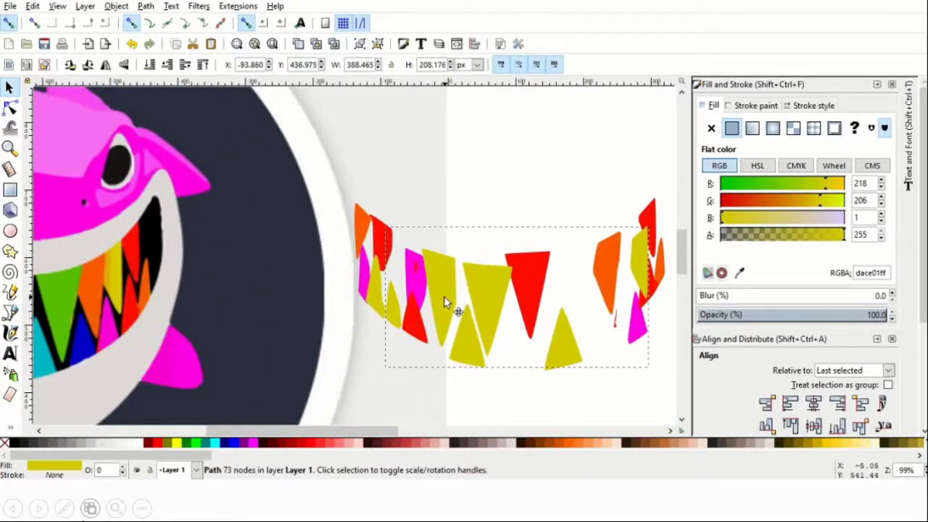
- Try to recolor the extracted teal teeth shape by sampling a color from the artwork
click(482, 285)
click(4, 432)
click(33, 466)
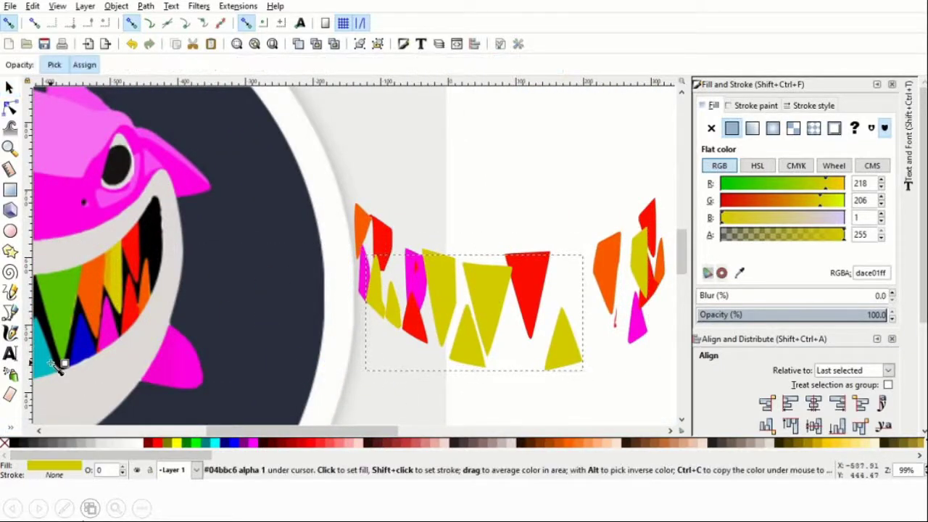
click(56, 365)
click(461, 386)
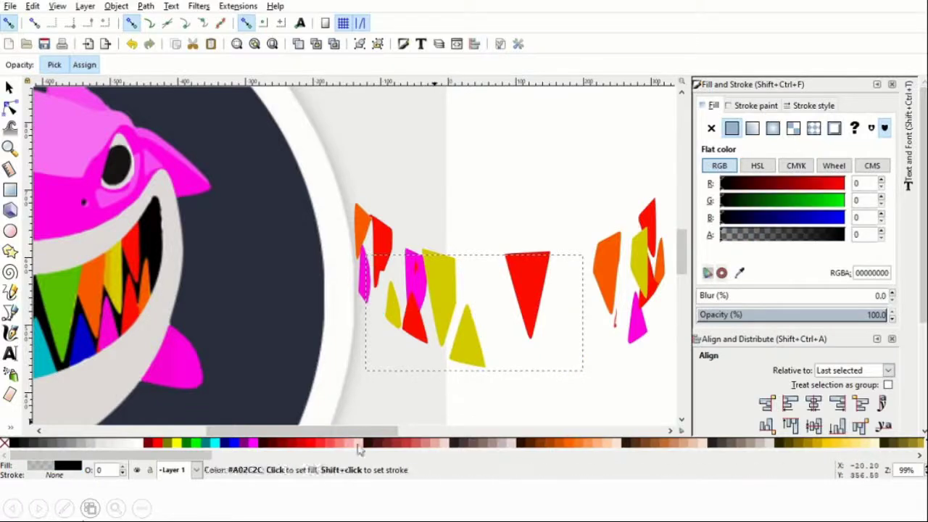
- Sample green 5dc30a from the shark's small lower-left green tooth and bucket-fill that tooth
drag(349, 432, 136, 432)
click(10, 87)
click(427, 308)
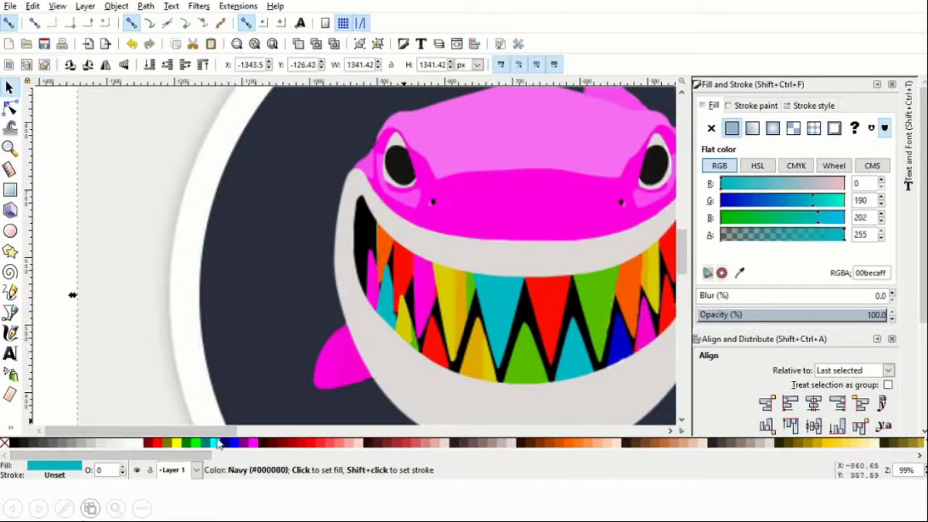
drag(216, 431, 314, 432)
click(10, 429)
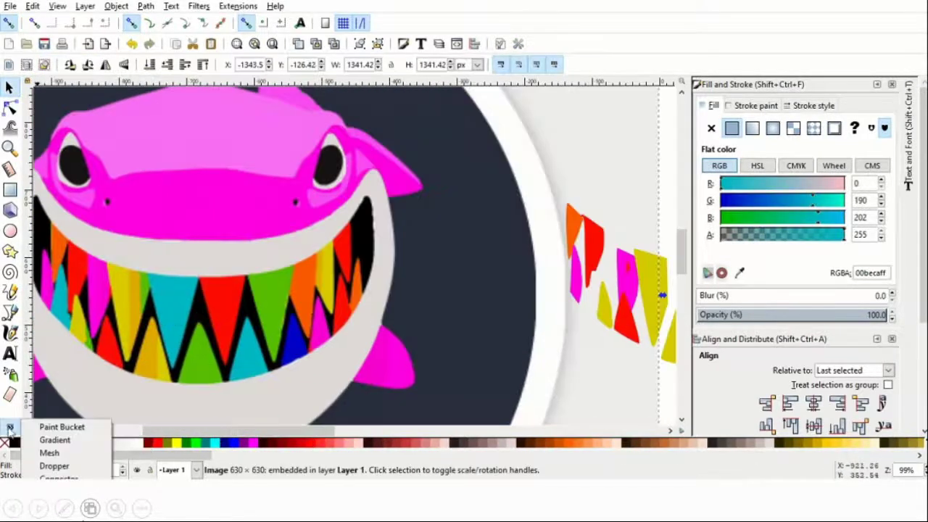
click(54, 465)
click(99, 338)
click(12, 429)
click(60, 427)
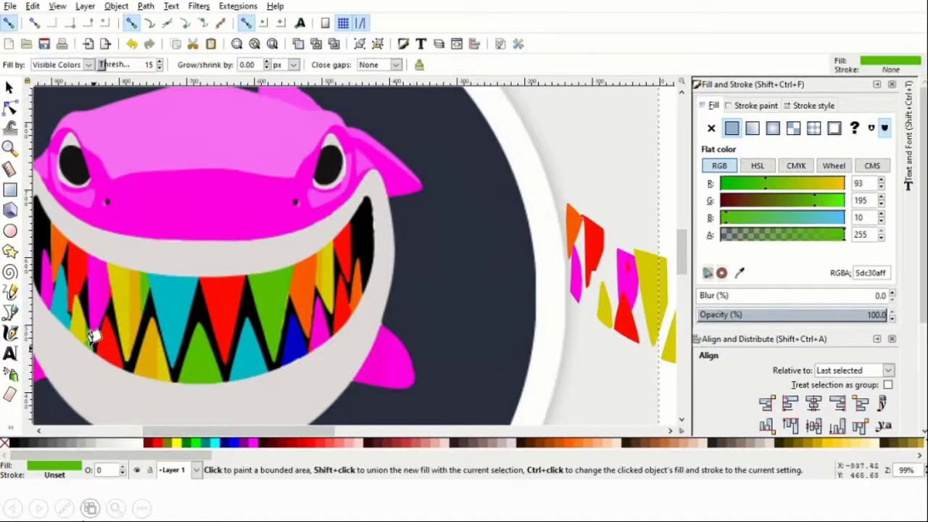
click(91, 335)
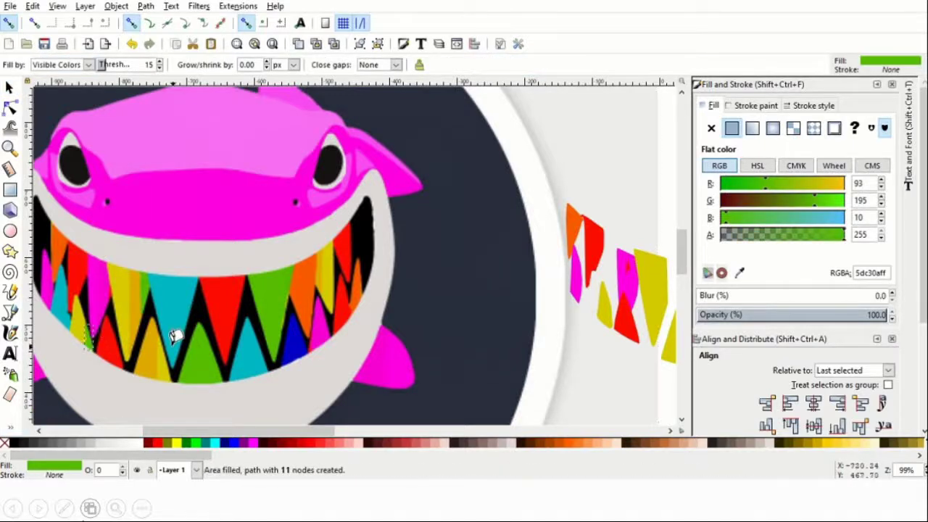
- Bucket-fill the remaining green areas and teeth, unioning them with the first green tooth into one shape
shift+click(90, 335)
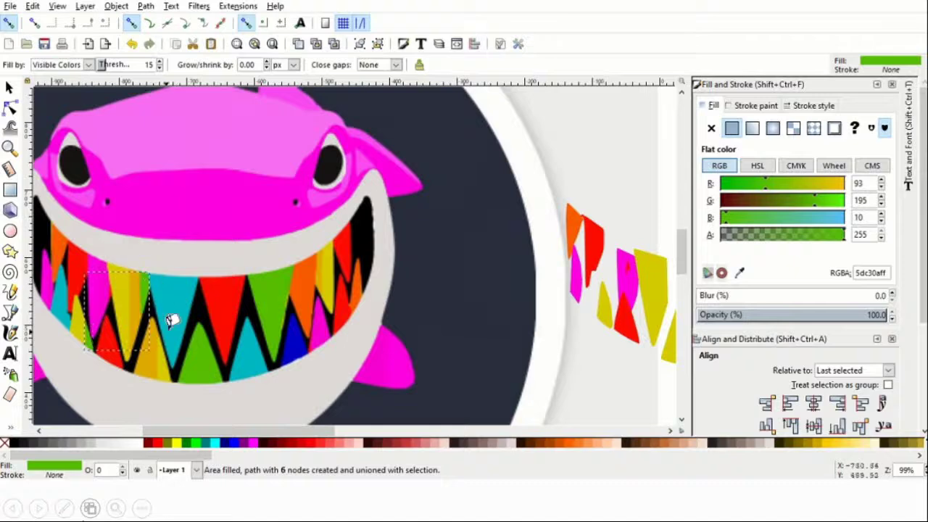
shift+click(205, 368)
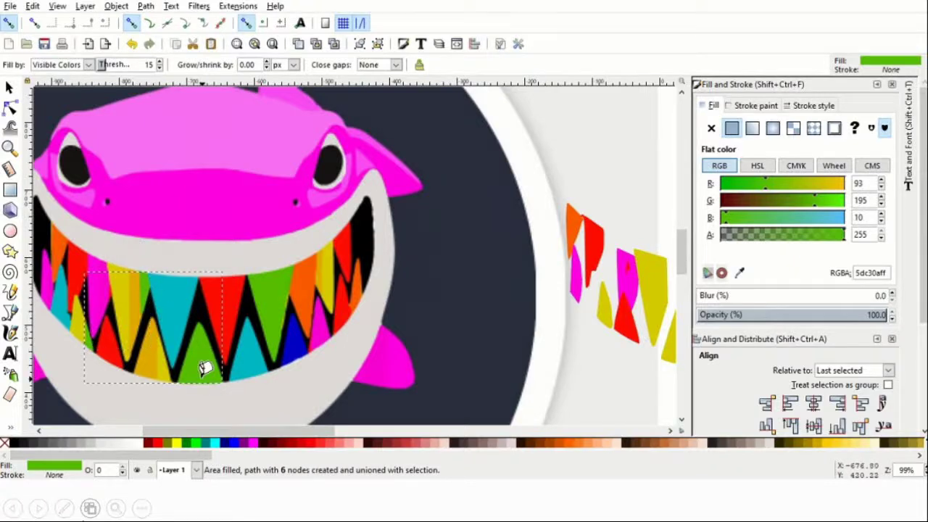
shift+click(278, 327)
shift+click(277, 340)
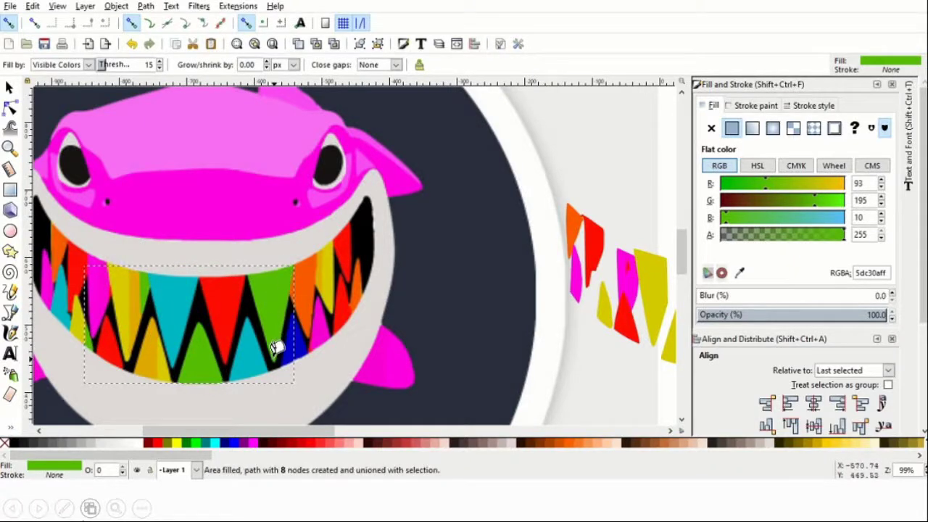
- Move the combined green teeth shape off the artwork among the other extracted teeth
click(9, 87)
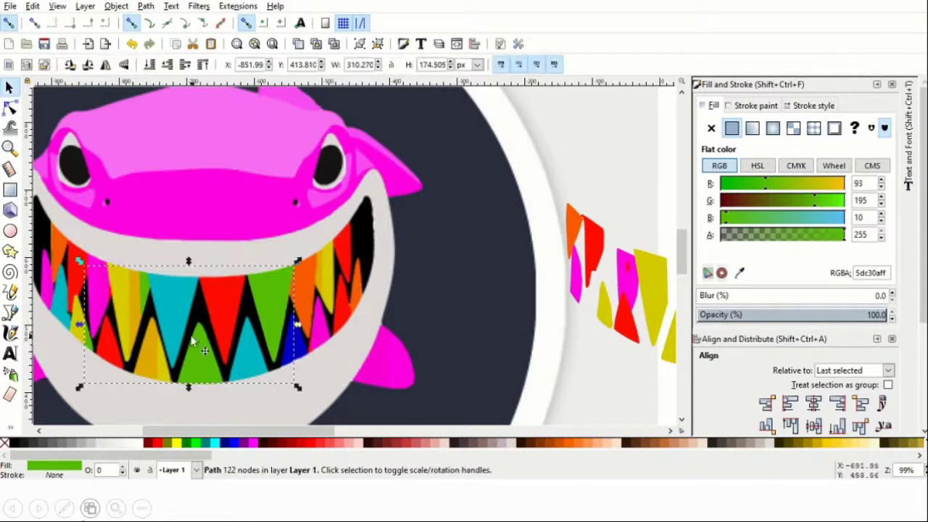
drag(201, 355, 614, 344)
drag(501, 327, 580, 335)
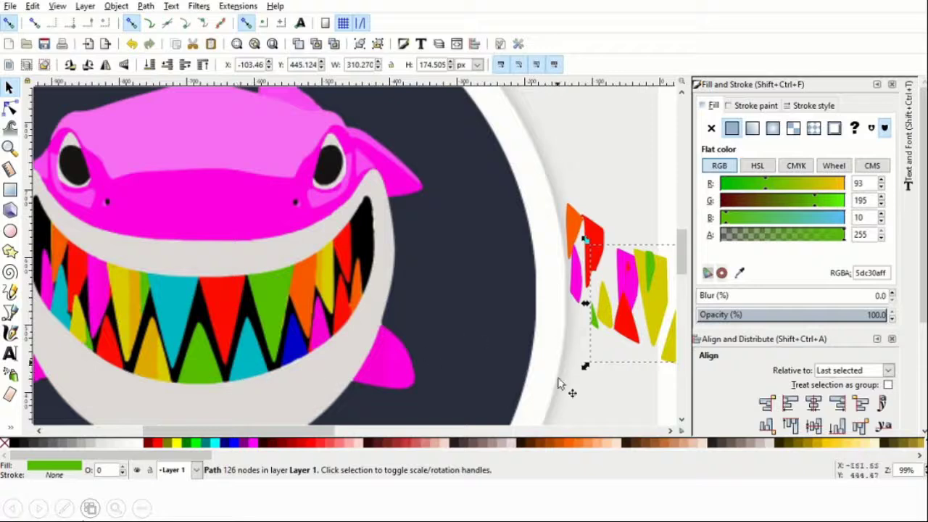
drag(205, 434, 269, 444)
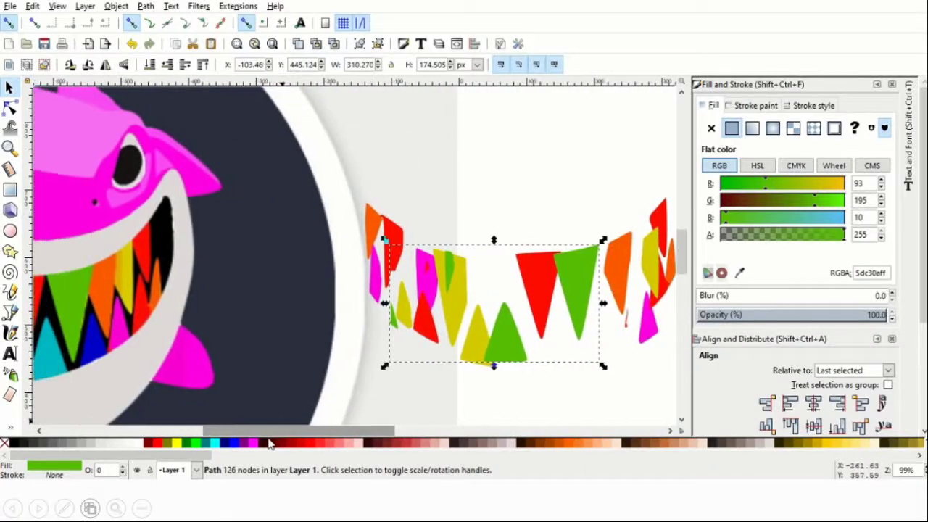
- Sample blue 0000c8 from the shark's blue tooth as the fill color
click(89, 319)
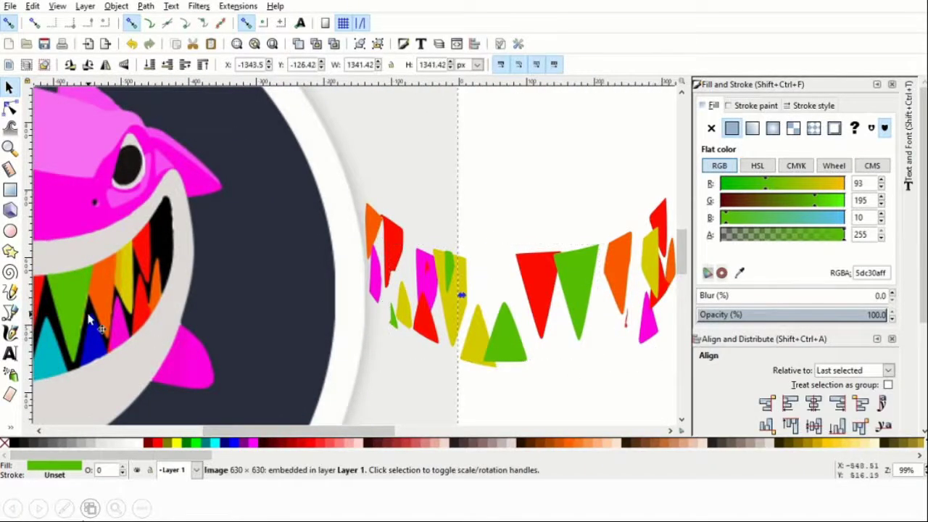
drag(300, 432, 245, 433)
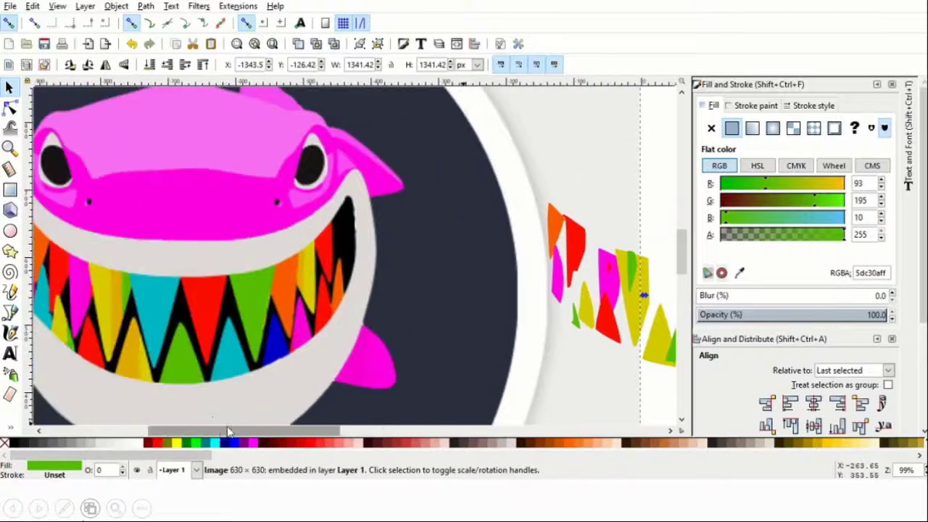
click(10, 427)
click(54, 465)
click(280, 348)
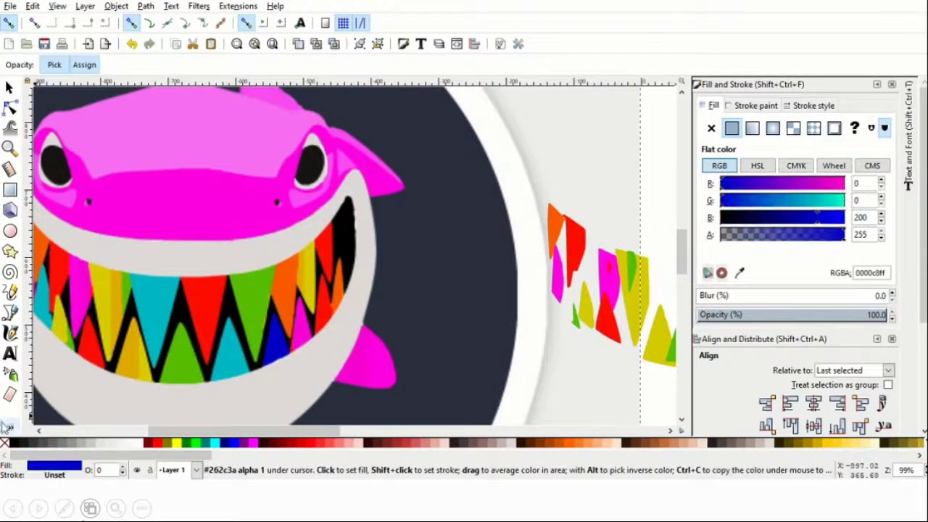
- Bucket-fill the blue tooth and move it off the artwork between the extracted green and orange teeth
click(10, 427)
click(61, 428)
click(269, 330)
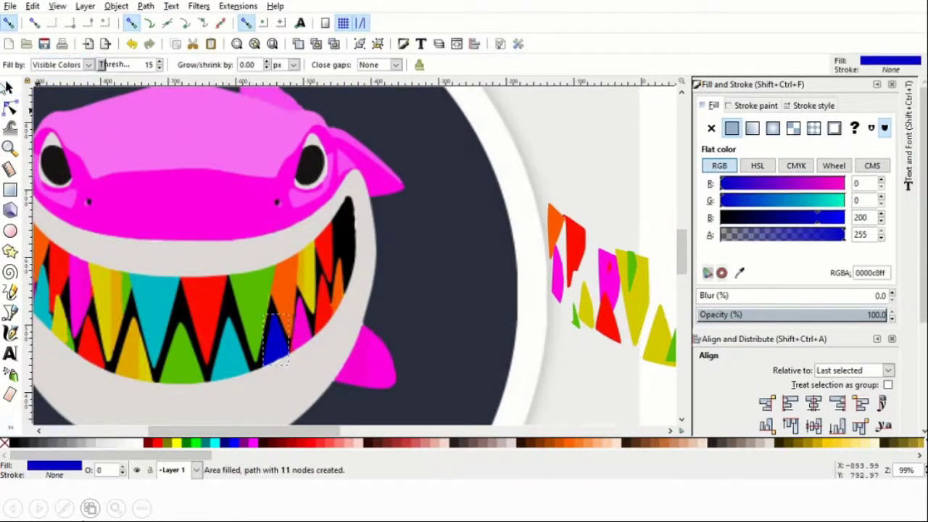
key(s)
mouse_move(282, 351)
mouse_down()
mouse_move(670, 339)
mouse_move(248, 340)
mouse_move(321, 347)
mouse_move(391, 332)
mouse_up()
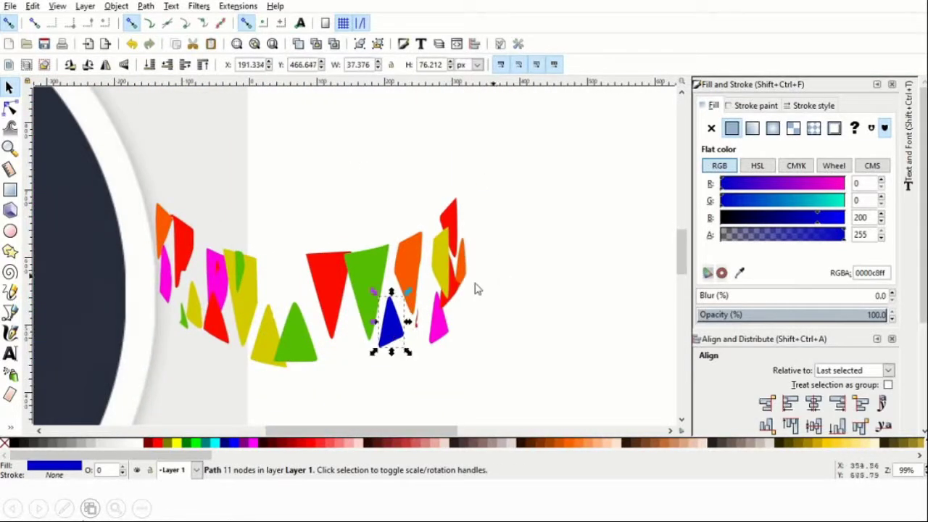
- Sample teal 00bcc8 from the artwork and bucket-fill the three teal teeth, unioning them into one shape
drag(306, 430, 174, 430)
click(10, 427)
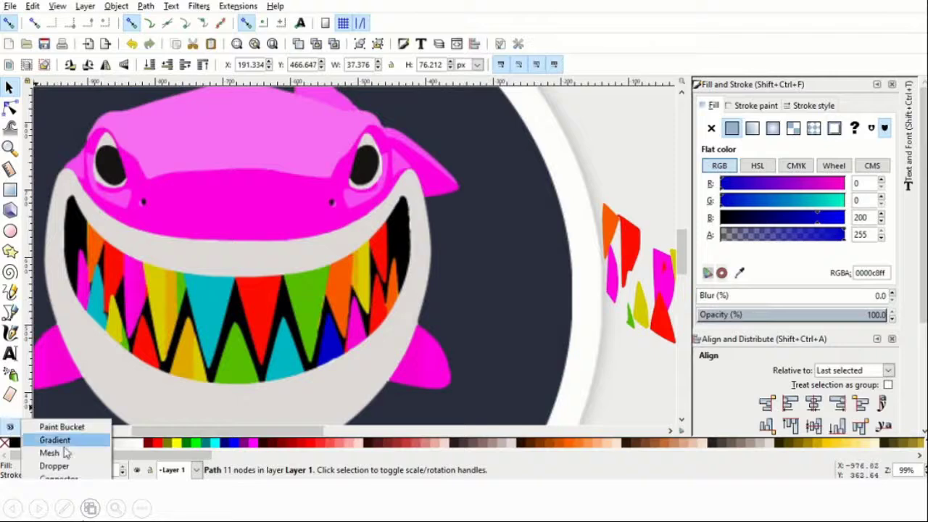
click(55, 466)
click(237, 300)
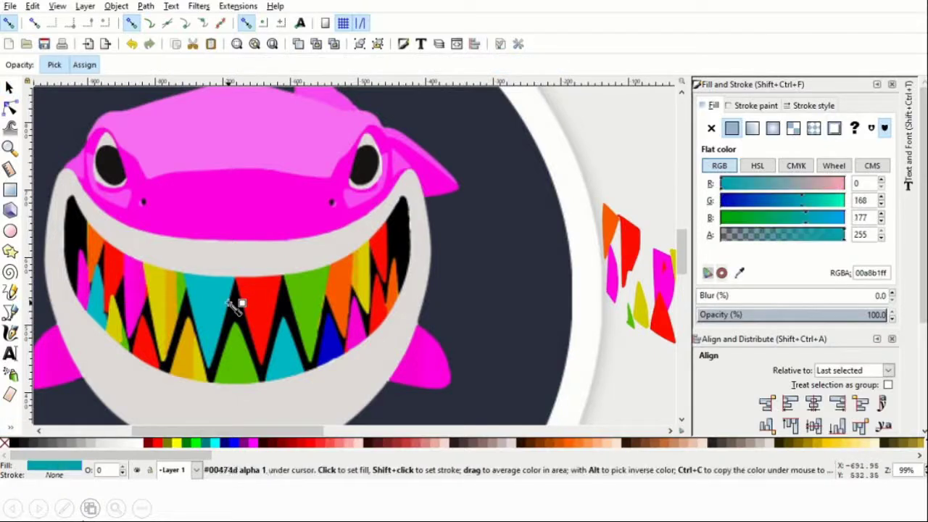
click(8, 427)
click(55, 407)
click(100, 303)
shift+click(215, 297)
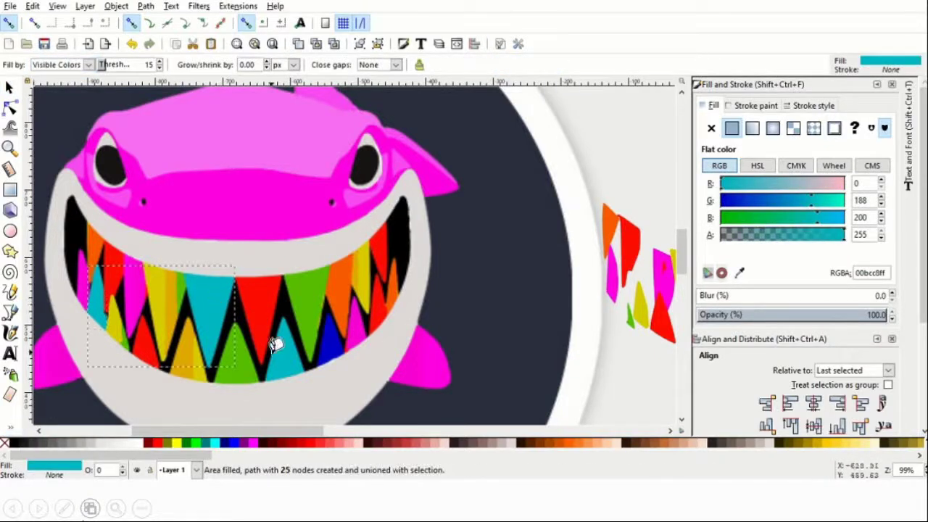
click(9, 88)
double_click(276, 344)
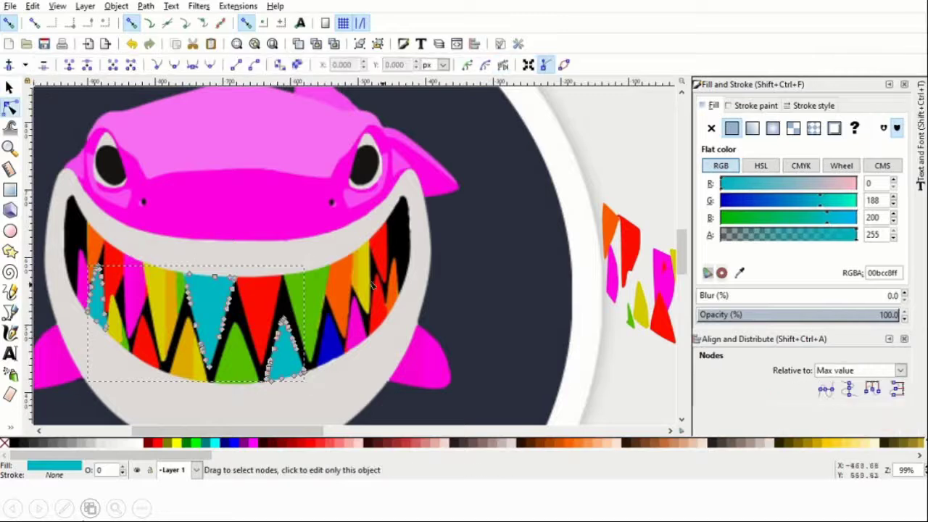
- Leave node editing and move the combined teal teeth shape off the artwork among the extracted teeth
click(384, 283)
click(9, 88)
click(216, 302)
drag(216, 300, 392, 318)
- Recolor the small single tooth below the right-hand green tooth by sampling blue from the artwork's blue tooth
click(483, 313)
click(507, 325)
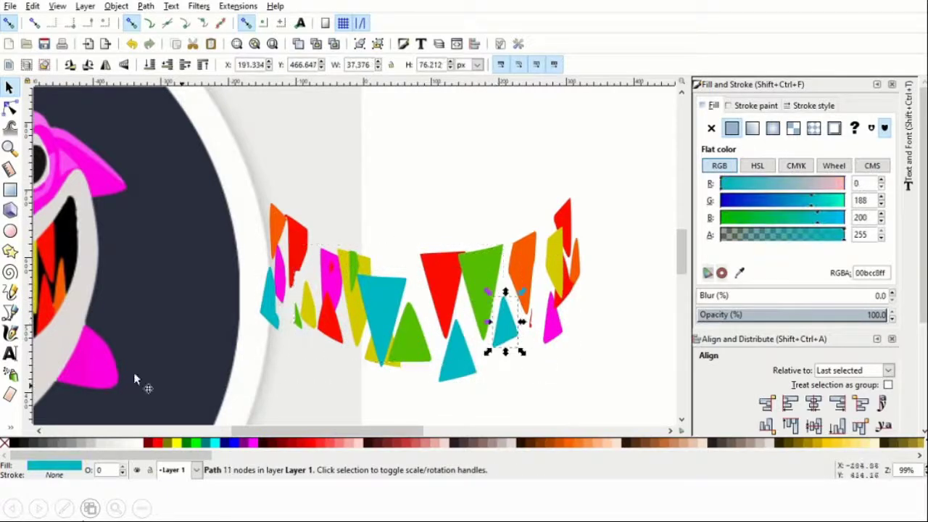
drag(393, 432, 355, 432)
click(10, 426)
click(52, 464)
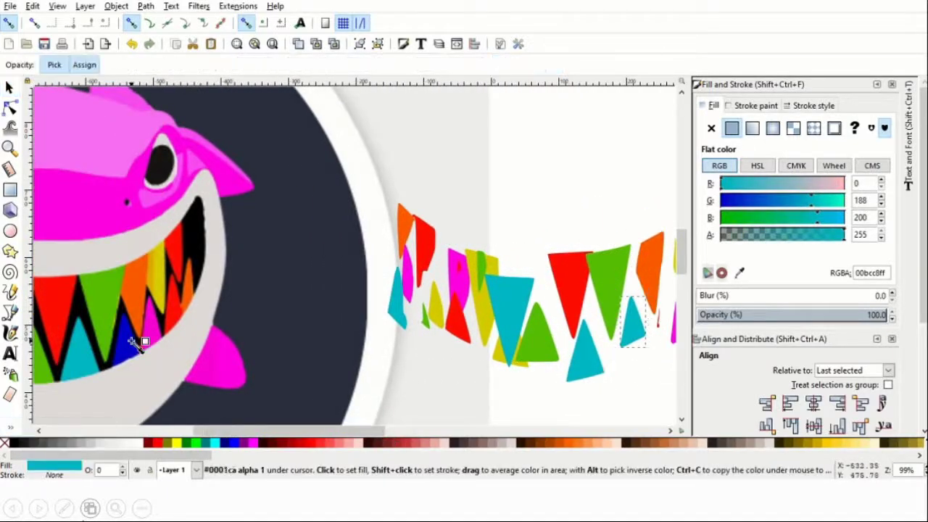
click(129, 347)
click(10, 87)
click(554, 308)
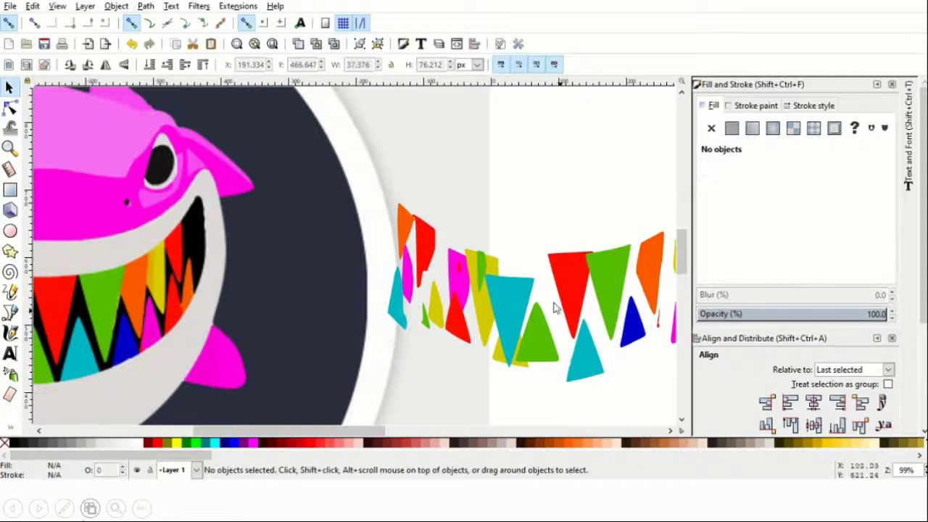
- Move the orange and red teeth shapes onto the blank page and fit them together
click(10, 148)
click(26, 64)
click(26, 65)
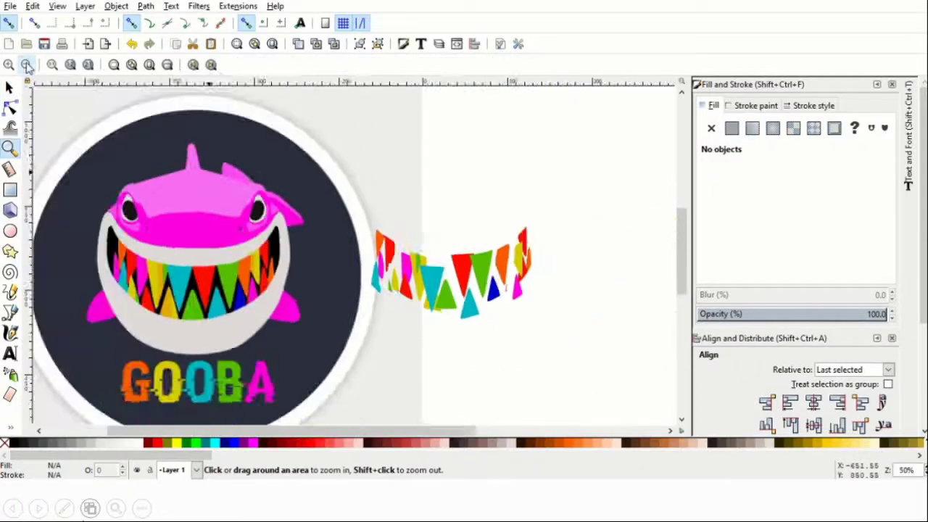
click(10, 87)
drag(388, 254, 450, 246)
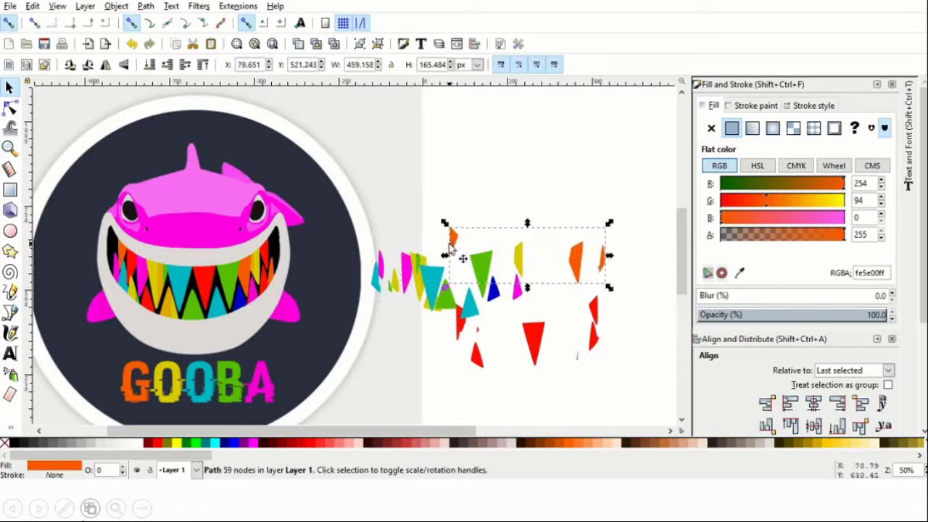
drag(539, 343, 541, 270)
click(628, 301)
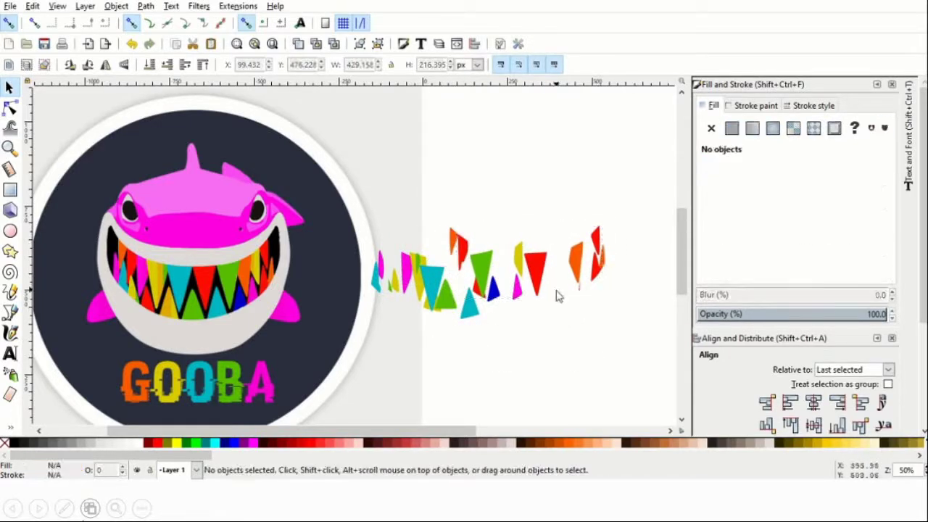
- Fit the magenta and yellow teeth into the arc of red and orange teeth, and move the green and blue shapes nearby
drag(418, 280, 557, 316)
click(619, 223)
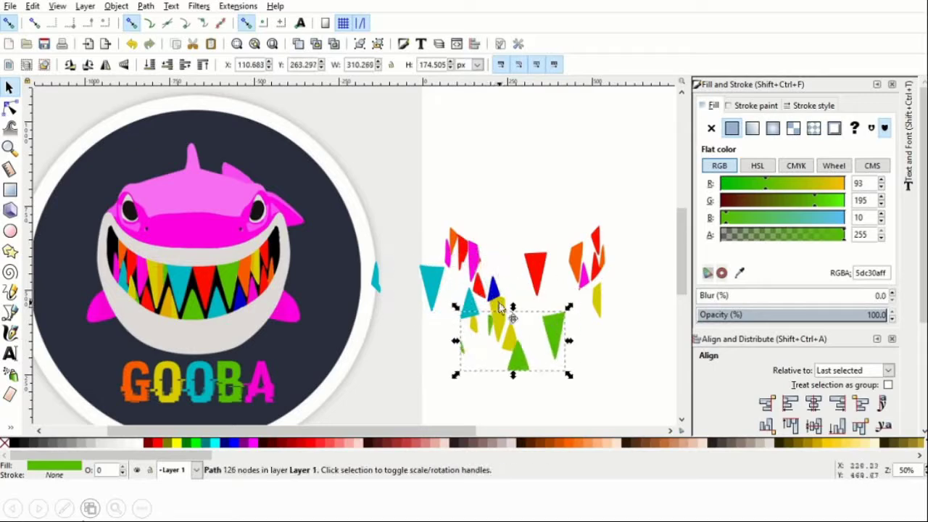
drag(498, 298, 477, 265)
click(496, 316)
click(635, 299)
click(638, 347)
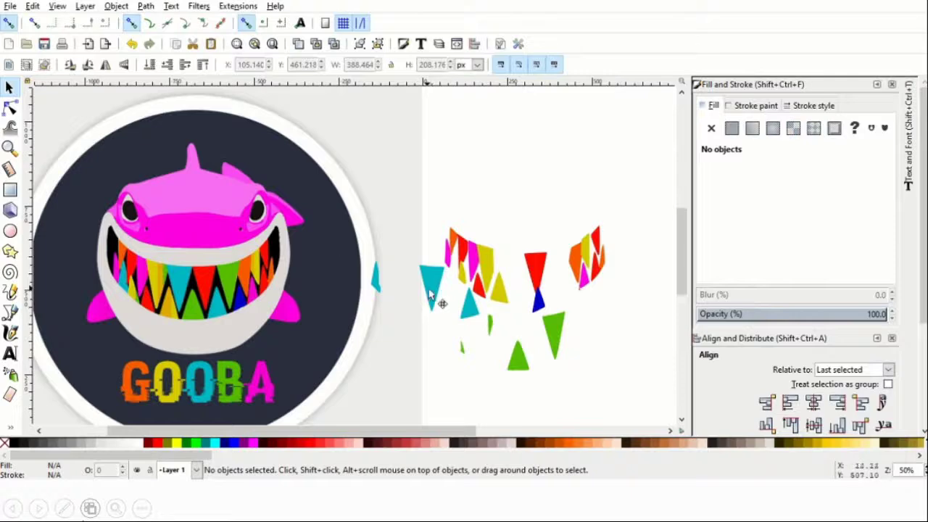
- Position the teal, green and blue teeth in the remaining gaps of the smile-shaped arc
drag(429, 295, 515, 273)
click(513, 270)
drag(531, 366, 577, 289)
click(536, 308)
click(540, 312)
click(542, 304)
drag(521, 274, 501, 260)
double_click(501, 261)
click(10, 87)
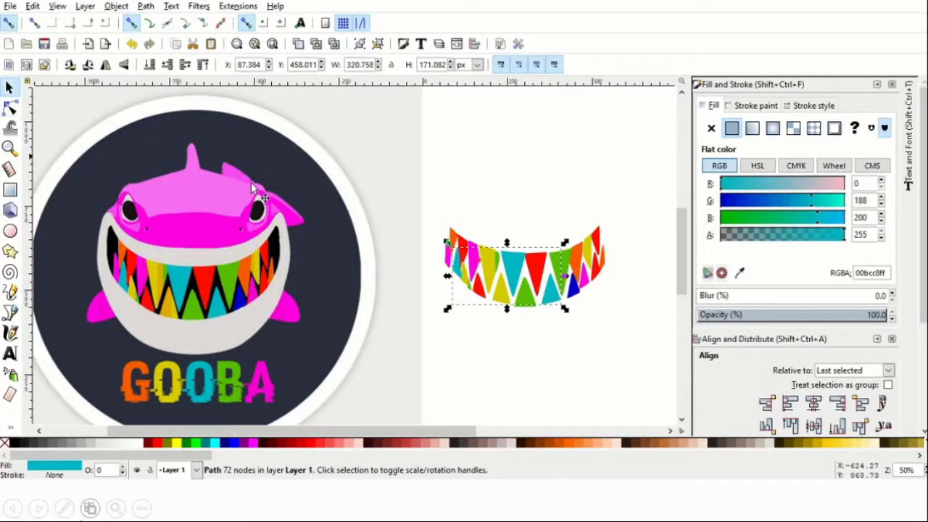
- Fine-tune the positions of the green, teal and blue teeth shapes to even out their gaps
click(499, 266)
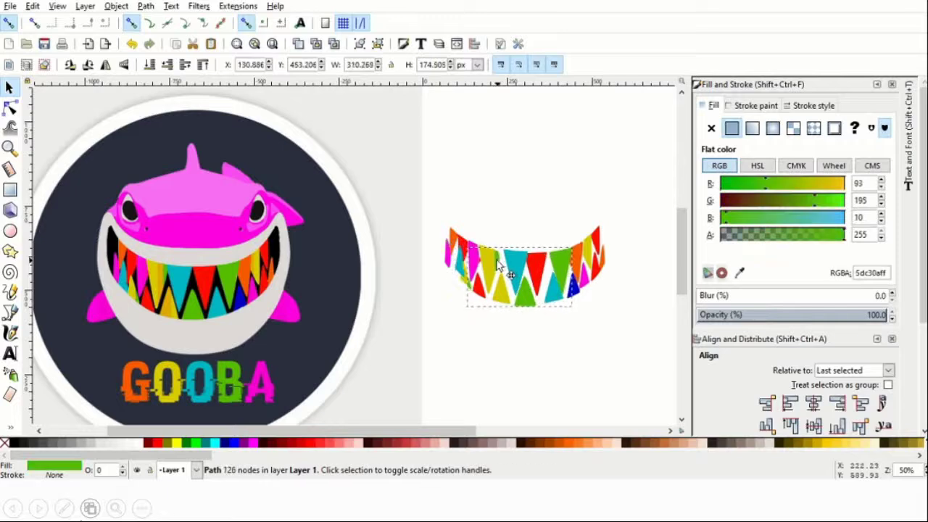
drag(497, 261, 509, 275)
click(509, 267)
click(580, 298)
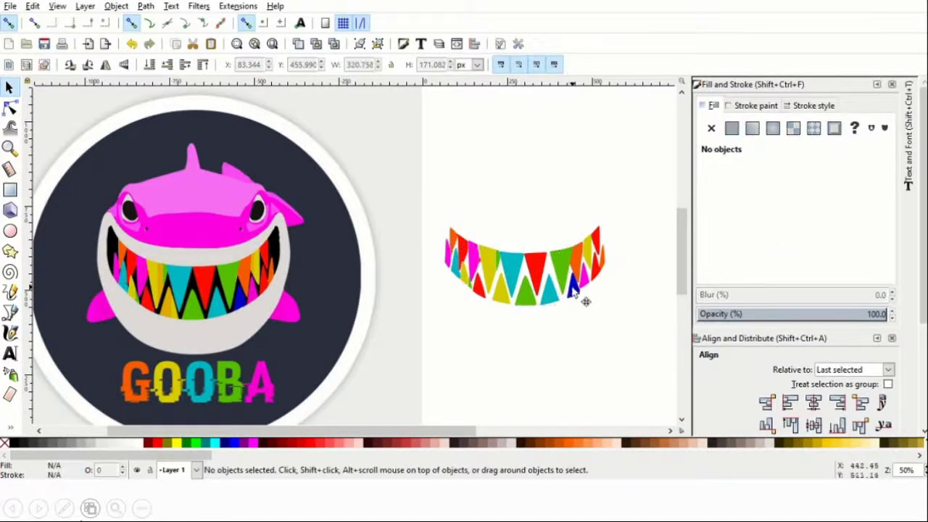
click(568, 281)
drag(570, 283, 570, 285)
click(611, 279)
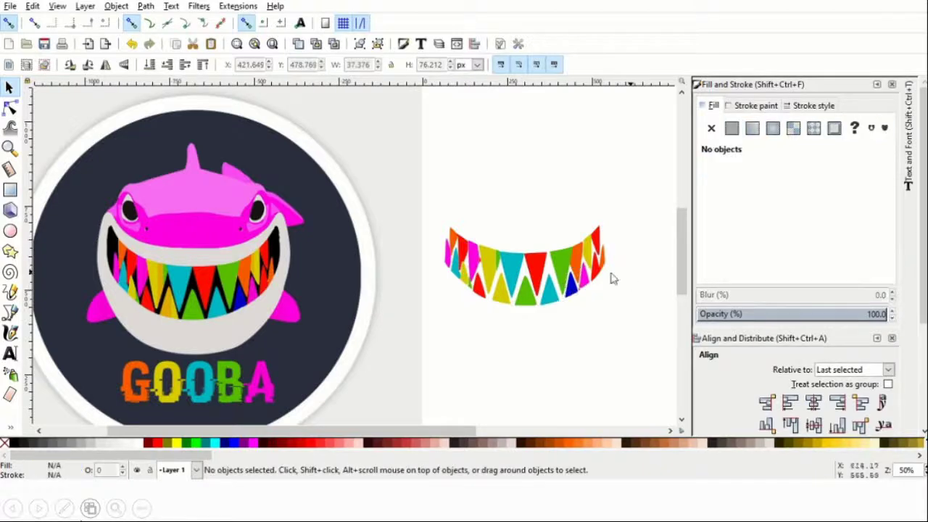
- Nudge the red teeth shape slightly down to line it up with the neighboring teeth
click(454, 267)
drag(453, 267, 473, 254)
click(539, 199)
click(464, 253)
click(598, 292)
click(592, 289)
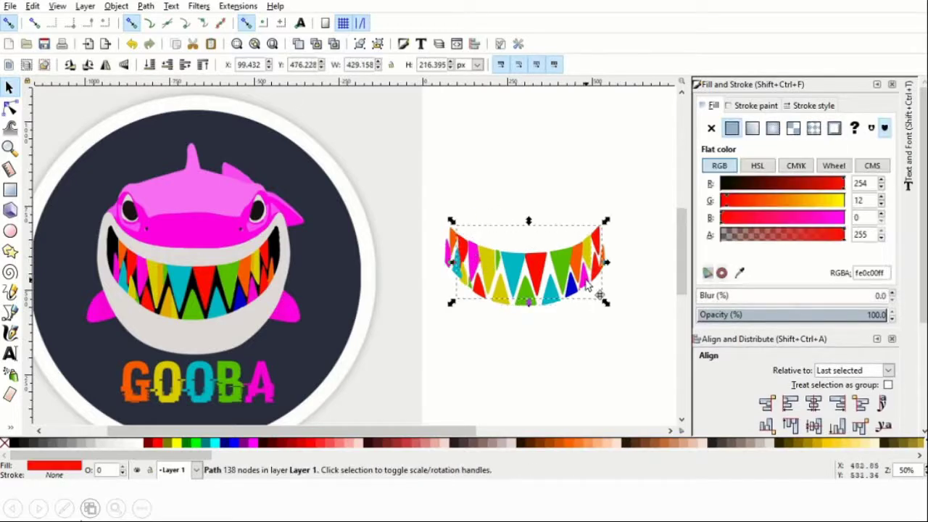
click(542, 194)
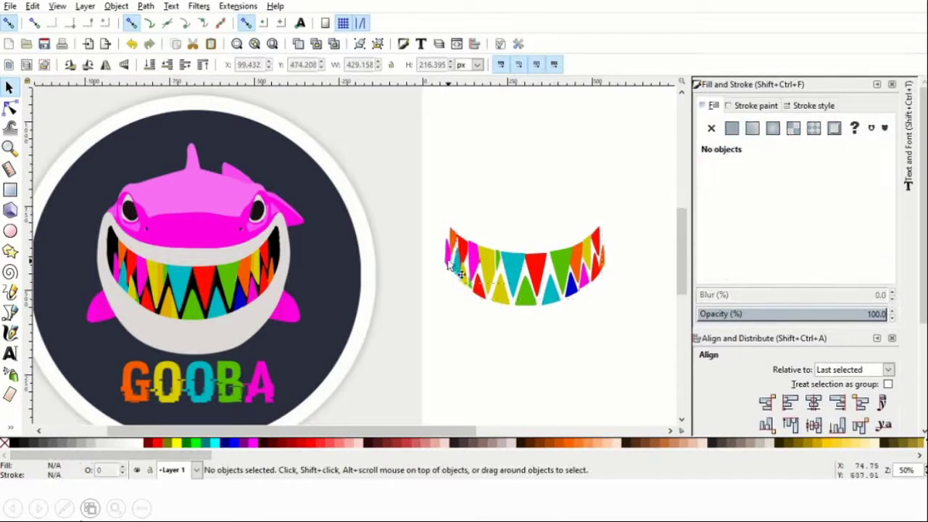
- Adjust the yellow teeth shape's placement and nudge the green teeth slightly down within the smile
click(445, 234)
click(445, 234)
click(479, 255)
click(475, 252)
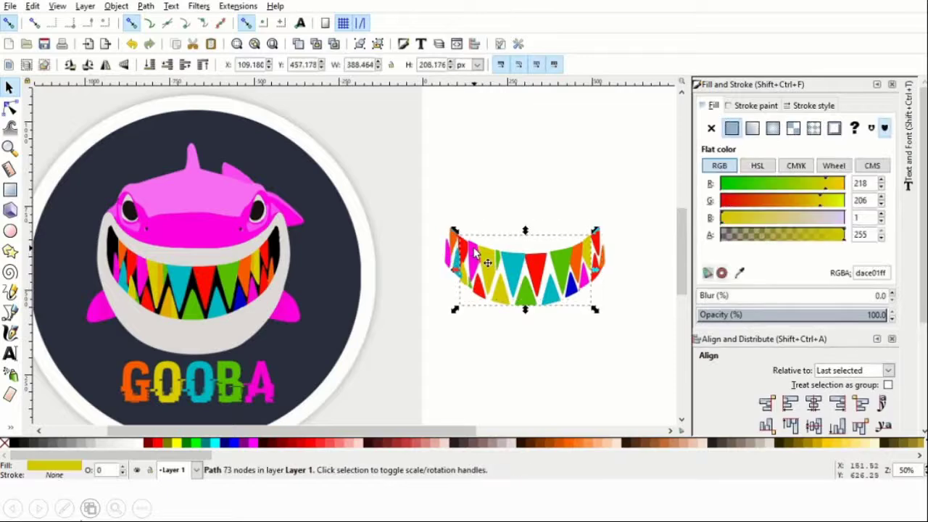
drag(475, 271, 451, 269)
click(471, 276)
click(552, 193)
click(530, 296)
drag(530, 297, 533, 303)
click(558, 194)
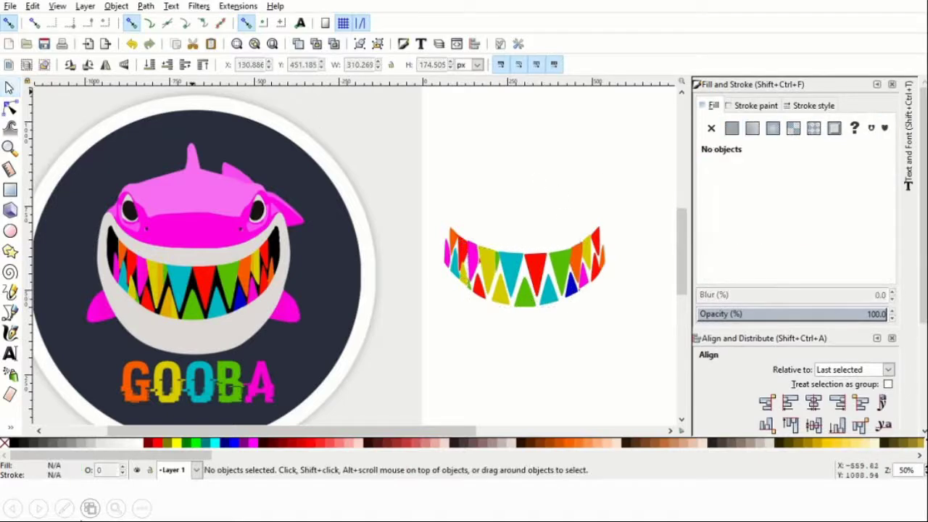
- Group the seven colored teeth shapes into one object and move the group slightly away from the original image
drag(435, 194, 640, 348)
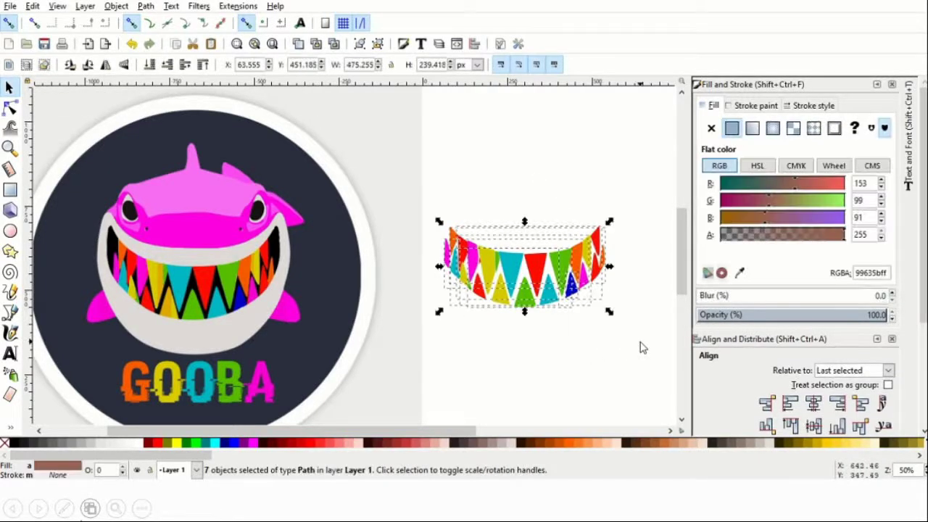
click(116, 6)
click(184, 106)
click(524, 341)
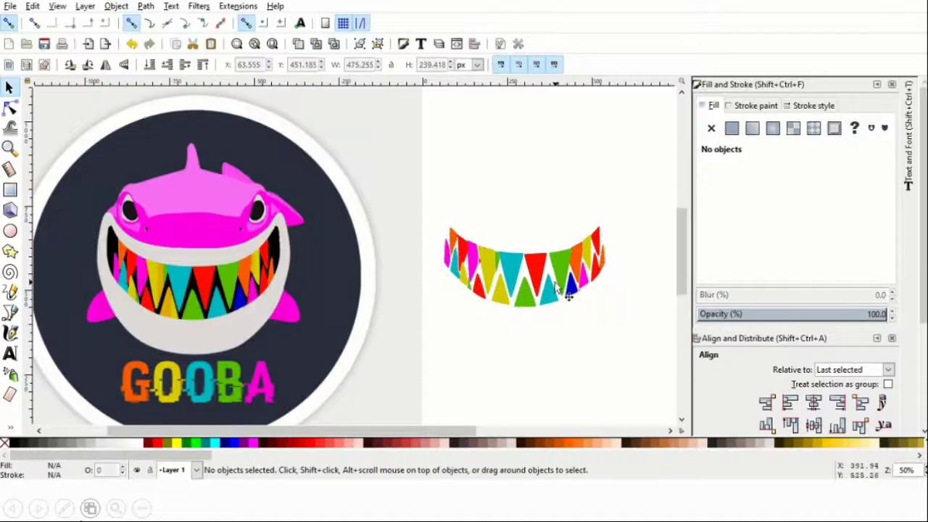
drag(564, 290, 601, 291)
click(10, 432)
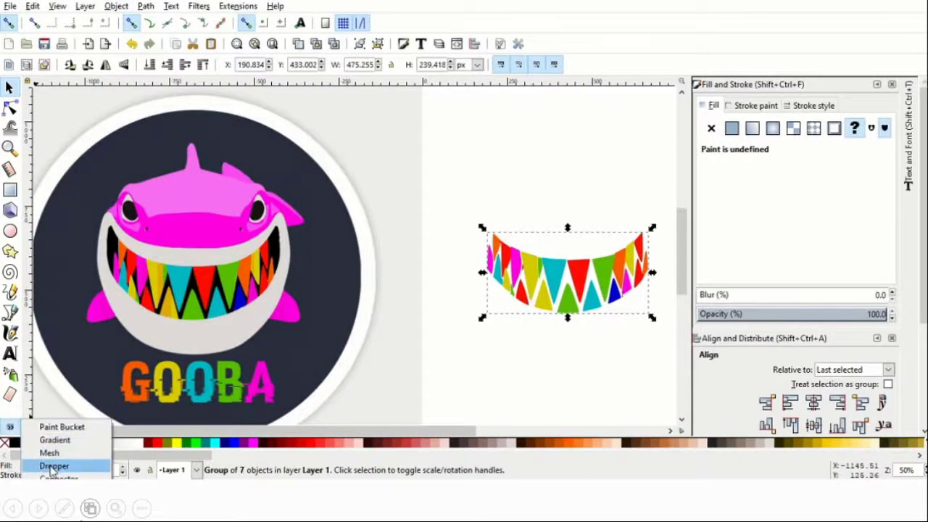
click(43, 465)
click(189, 255)
click(33, 6)
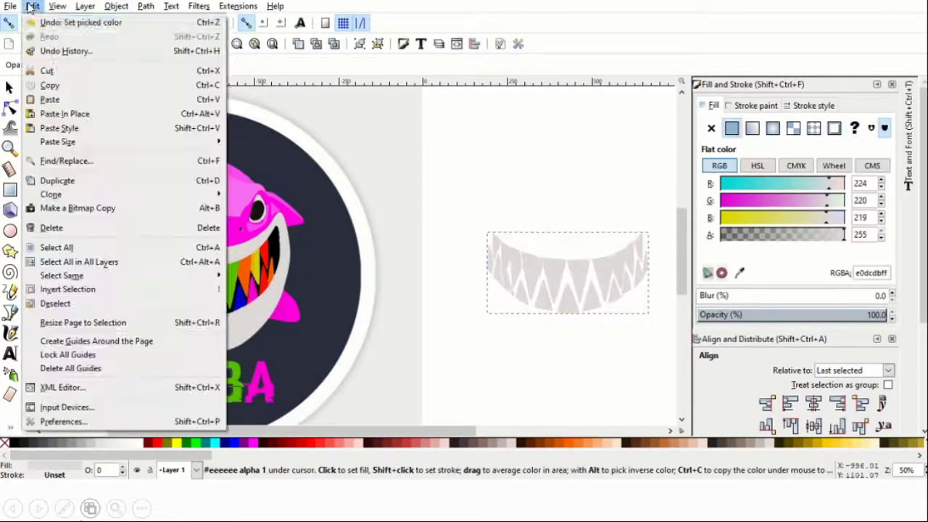
click(57, 19)
- Sample the light grey e0dcdb from the shark's lower jaw and bucket-fill the mouth surround with it as a new shape
click(9, 87)
click(11, 428)
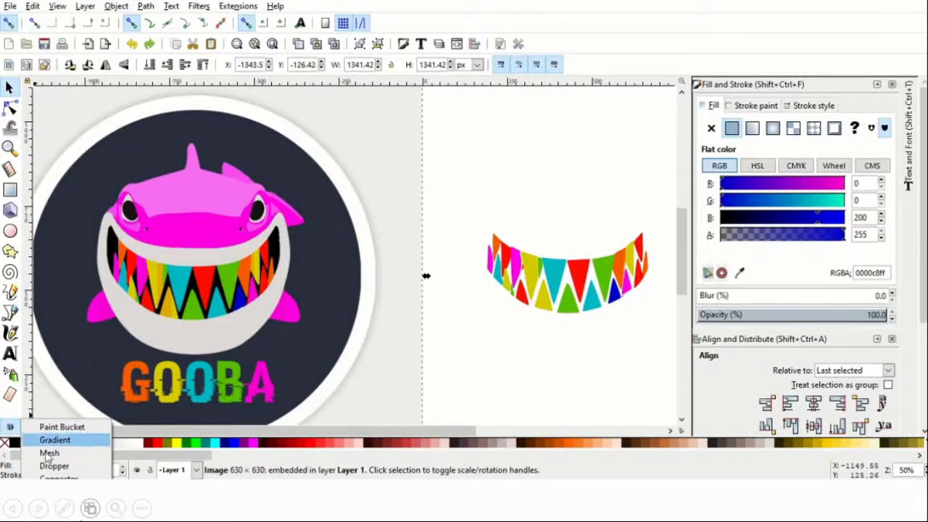
click(43, 465)
click(169, 336)
click(10, 427)
click(62, 427)
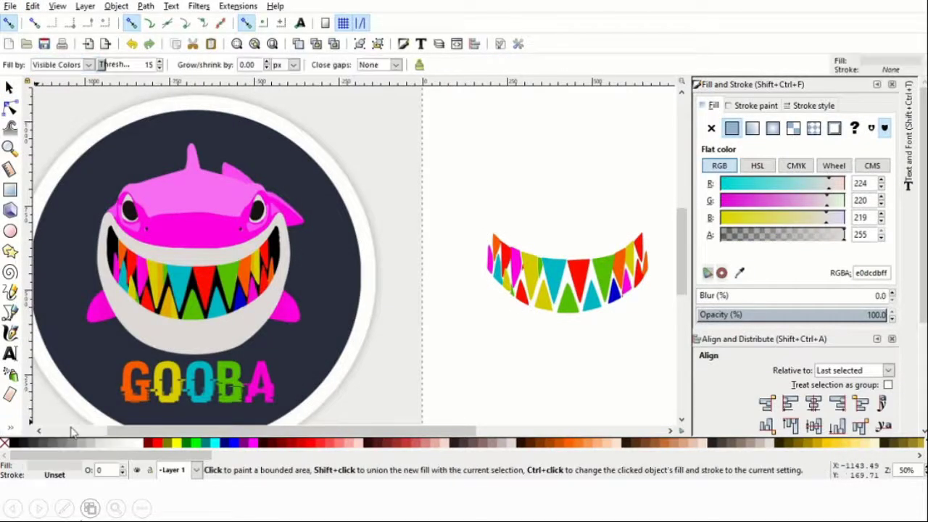
shift+click(180, 322)
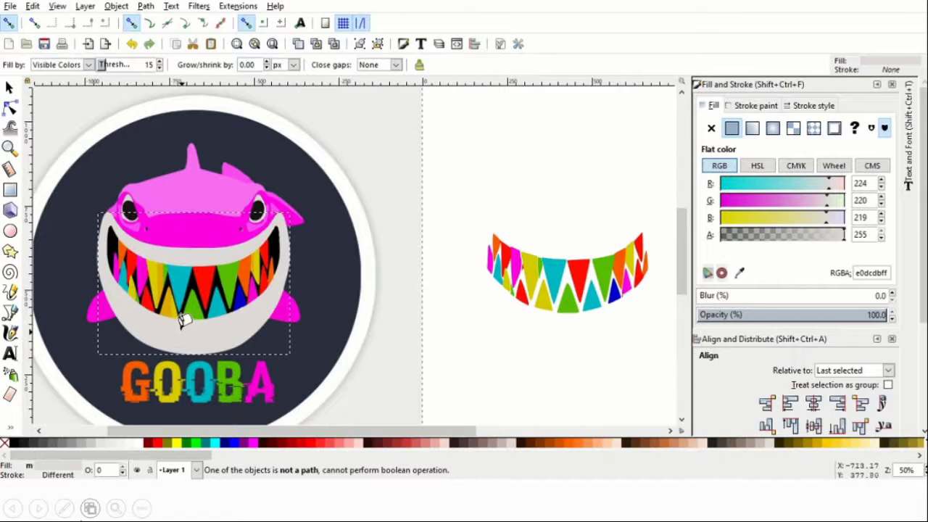
- Move the grey mouth shape off the original image so that it surrounds the recreated teeth
click(9, 87)
drag(194, 336, 178, 326)
click(455, 193)
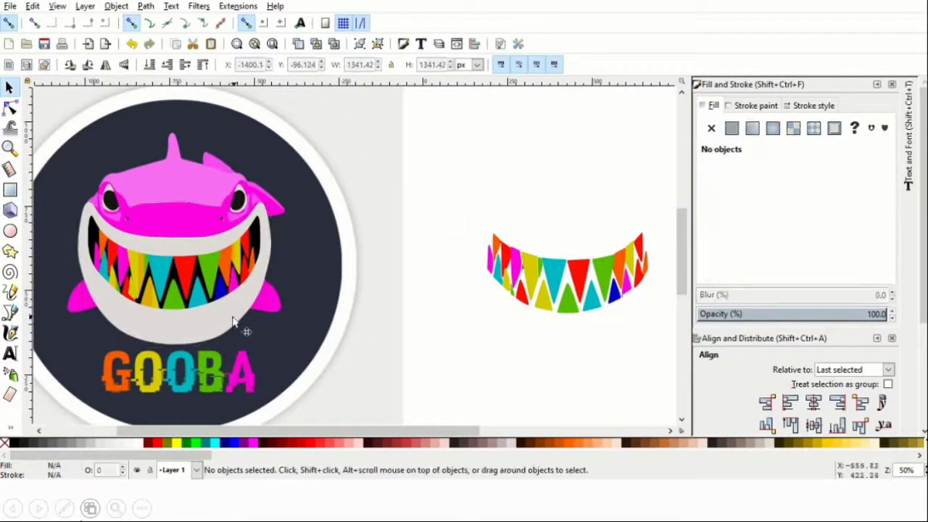
click(227, 324)
drag(227, 324, 603, 328)
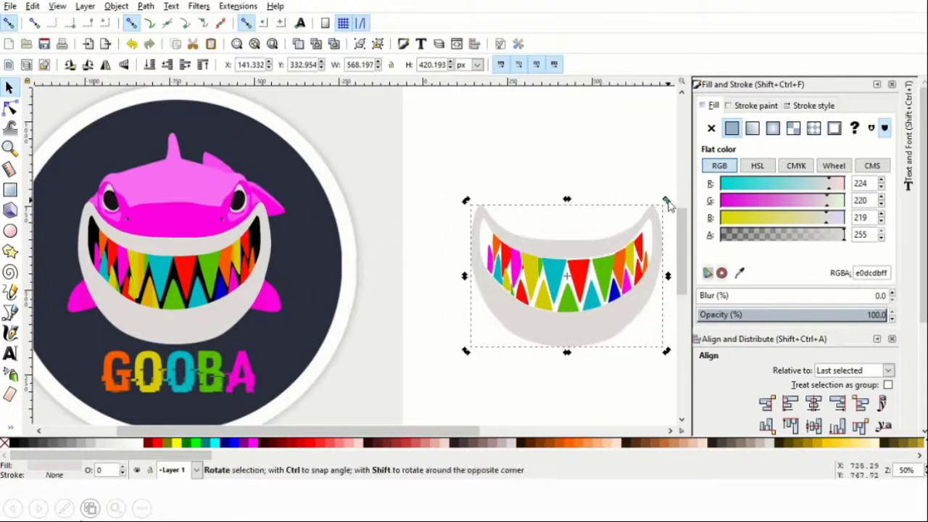
- Fit the grey mouth shape around the teeth, resizing it to about 560 by 418 px
drag(666, 200, 669, 201)
drag(578, 257, 579, 256)
drag(668, 352, 666, 349)
drag(568, 338, 567, 340)
click(593, 152)
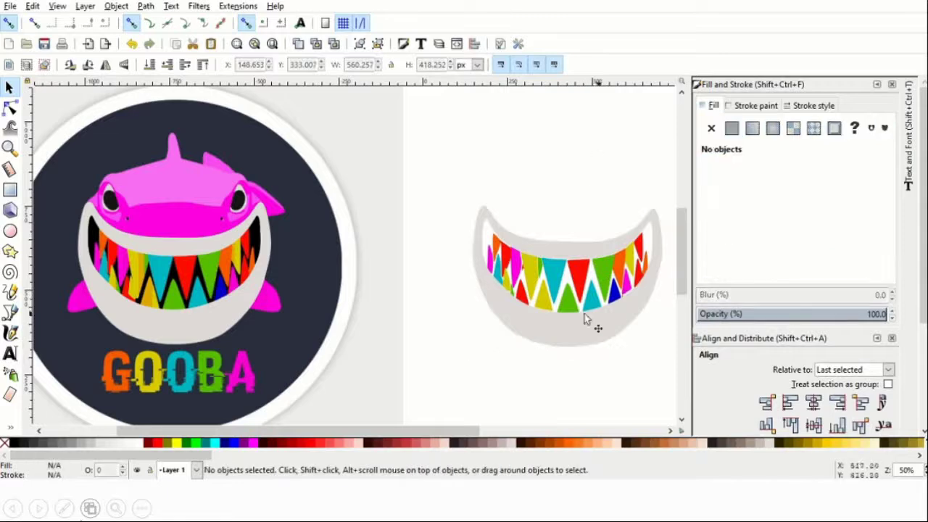
- Ungroup the teeth inside the grey mouth shape into separate color shapes
click(503, 238)
click(555, 160)
drag(447, 184, 646, 362)
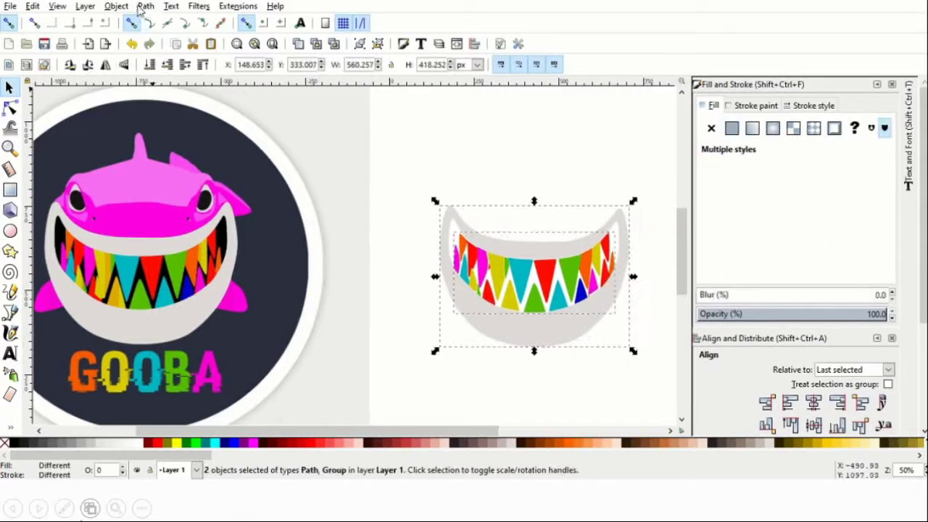
click(146, 6)
mouse_move(116, 6)
click(150, 123)
click(558, 134)
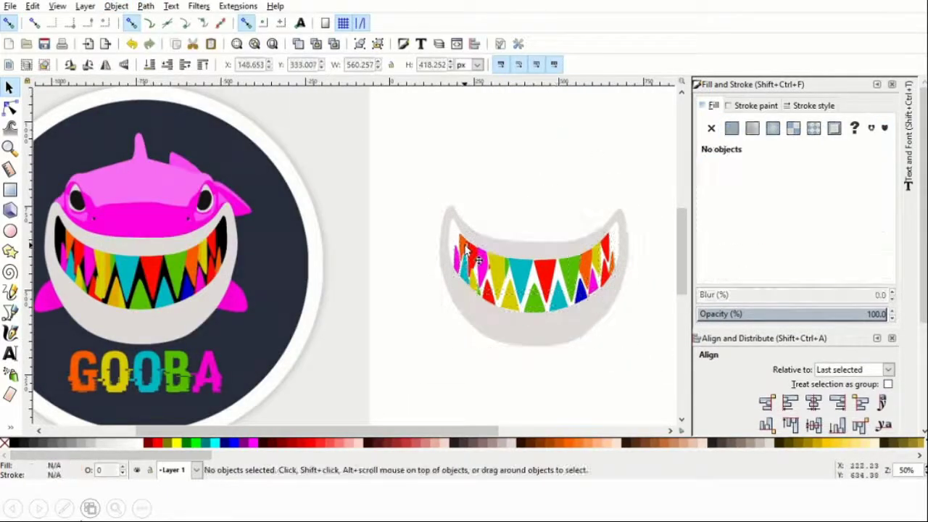
- Move the grey mouth shape down, clear of the teeth
click(468, 256)
click(473, 199)
click(467, 244)
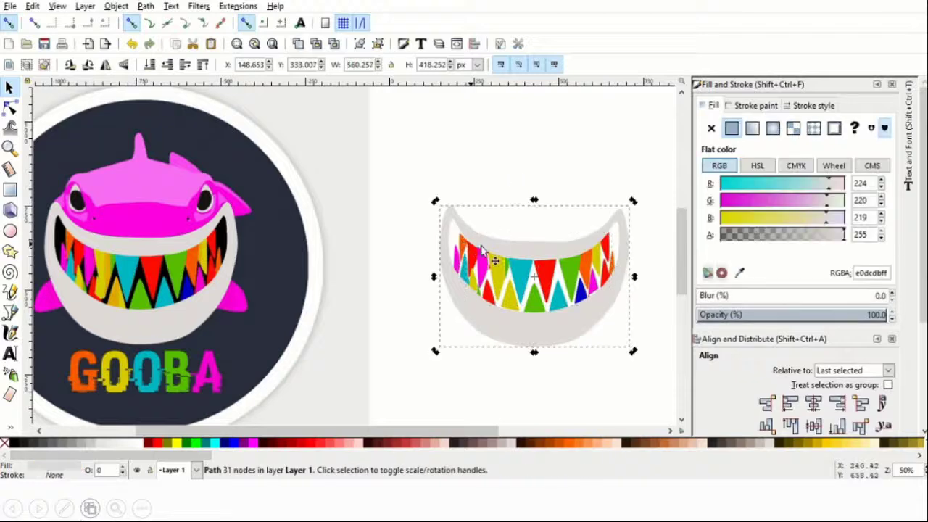
drag(480, 248, 466, 327)
click(459, 244)
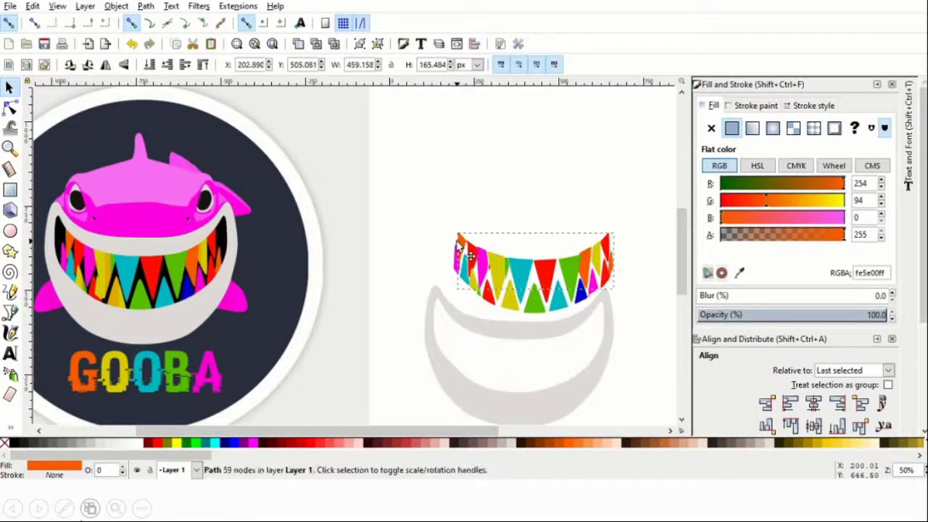
click(625, 331)
- Nudge the green teeth about 6 px left and place the grey mouth shape back around the teeth
click(569, 274)
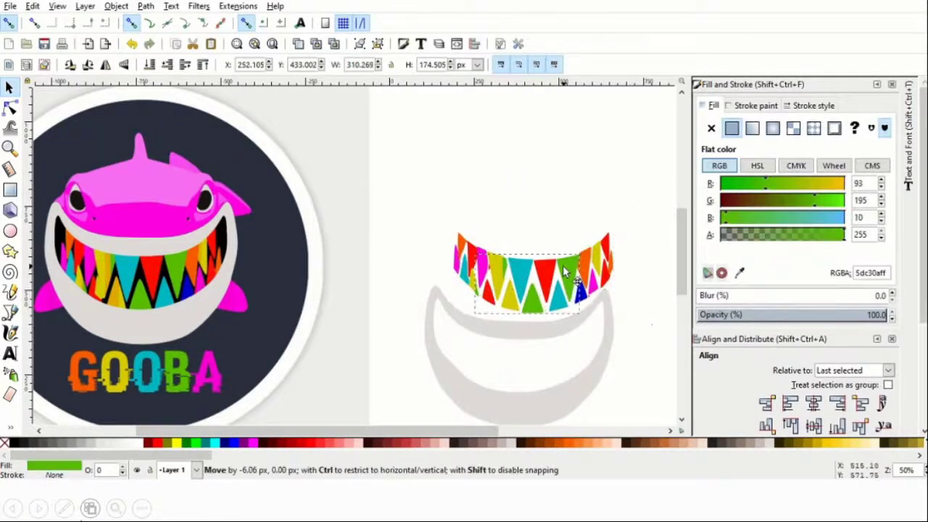
click(606, 346)
drag(601, 363, 614, 283)
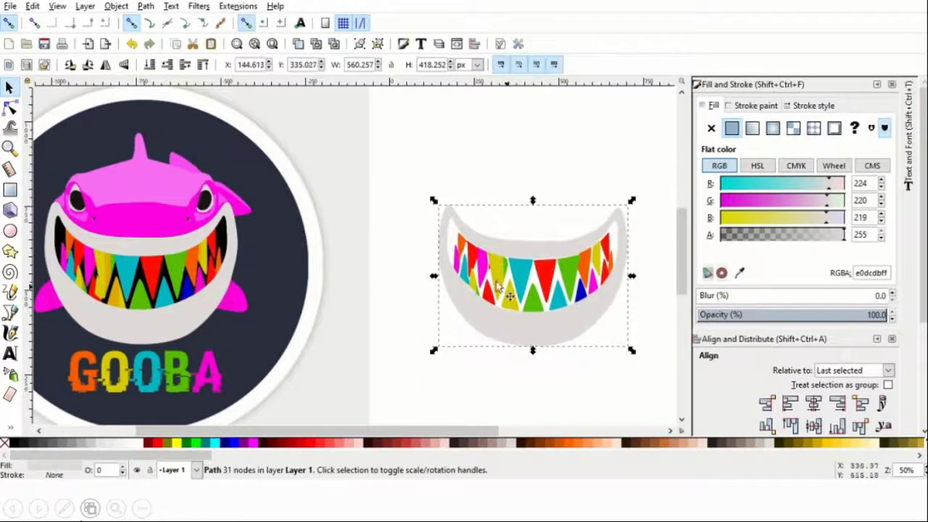
- Nudge the grey mouth shape slightly to the left to even its margin around the teeth
click(465, 252)
drag(461, 243, 459, 244)
click(462, 241)
click(614, 243)
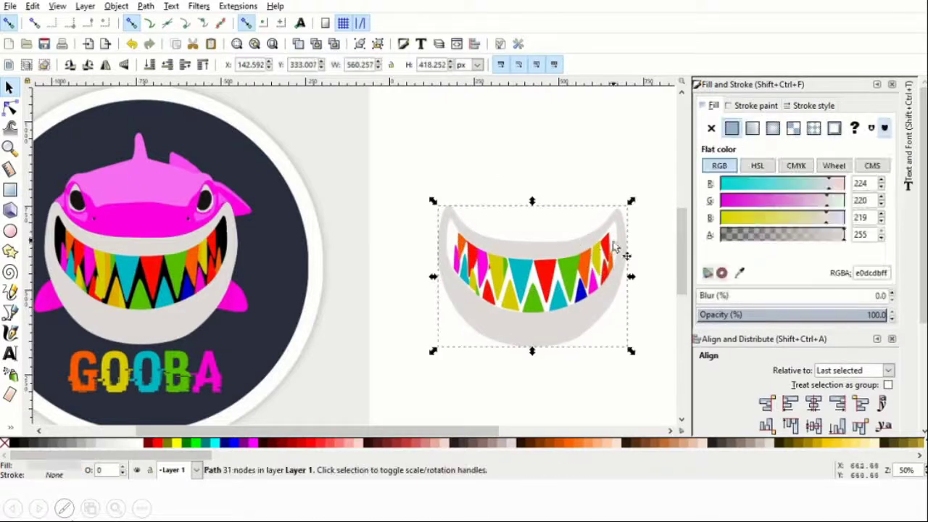
- Nudge the red teeth slightly left and stretch them downward to a height of about 226.5 px
double_click(607, 241)
key(Escape)
click(9, 87)
click(609, 253)
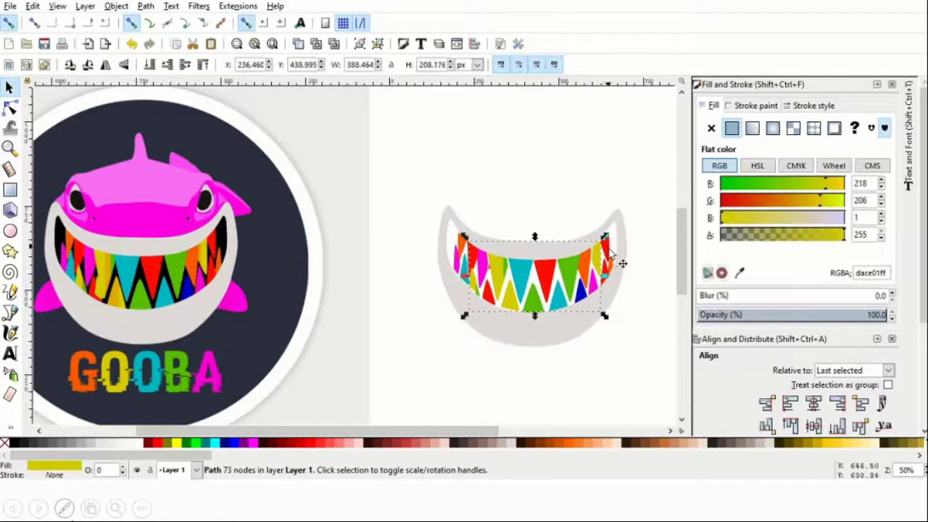
click(606, 250)
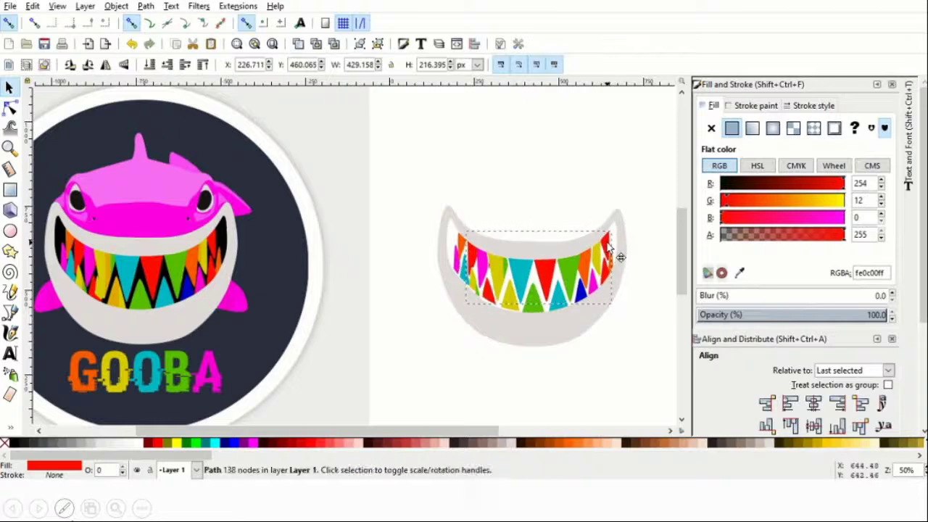
drag(609, 251, 608, 252)
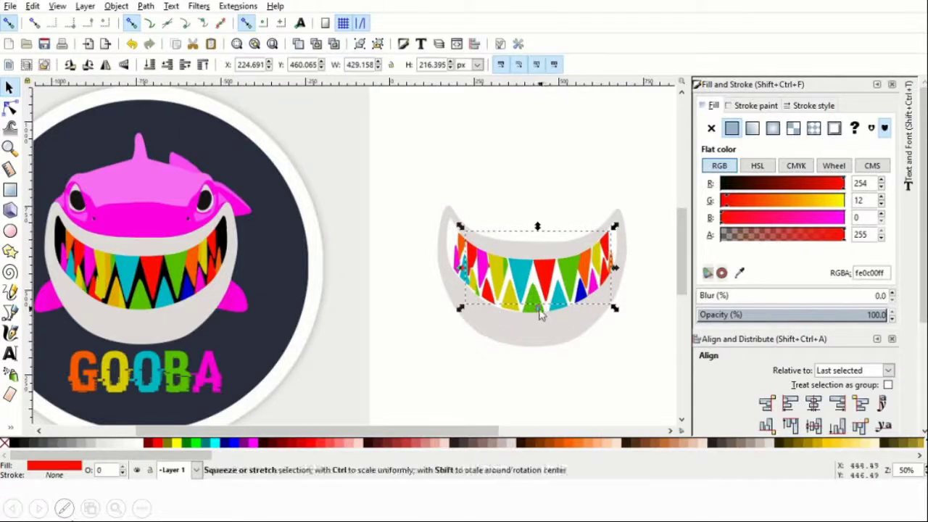
drag(539, 310, 541, 314)
click(637, 258)
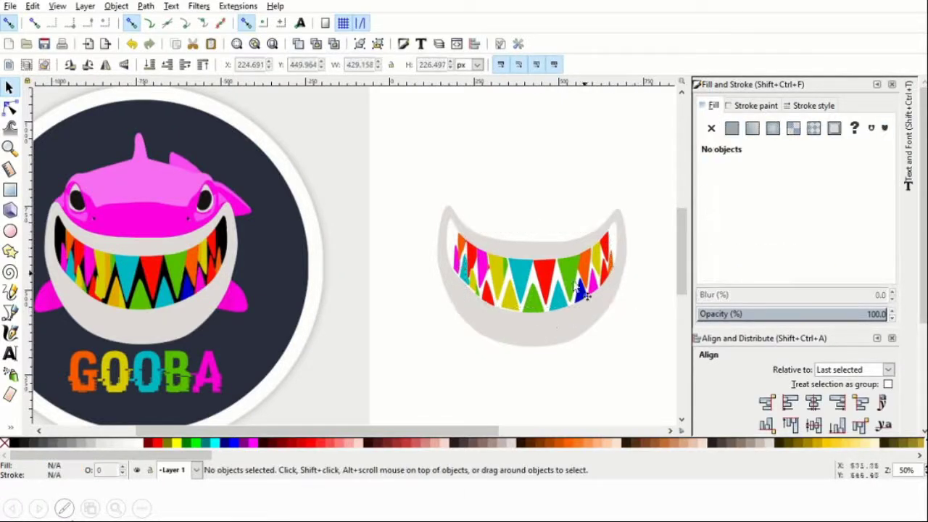
- Narrow the grey mouth shape from its left edge to a width of about 556 px
click(462, 285)
drag(433, 279, 435, 280)
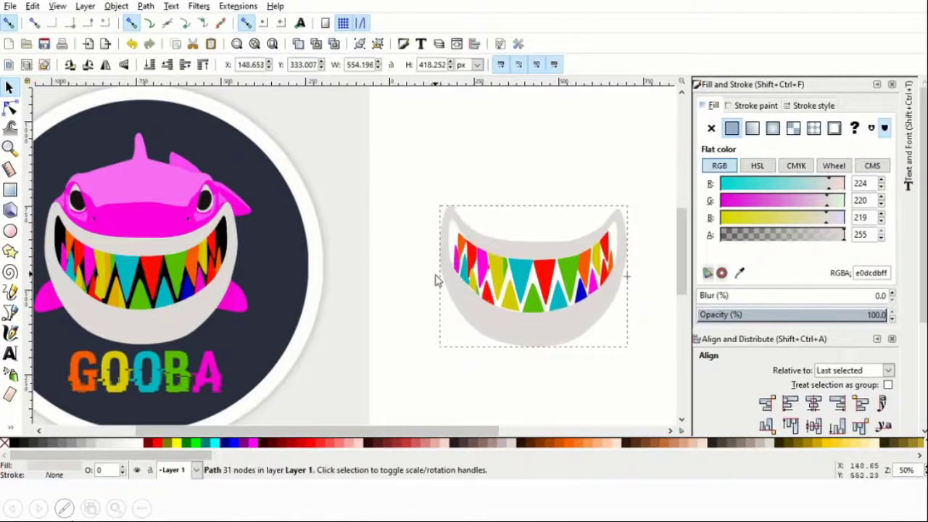
click(512, 300)
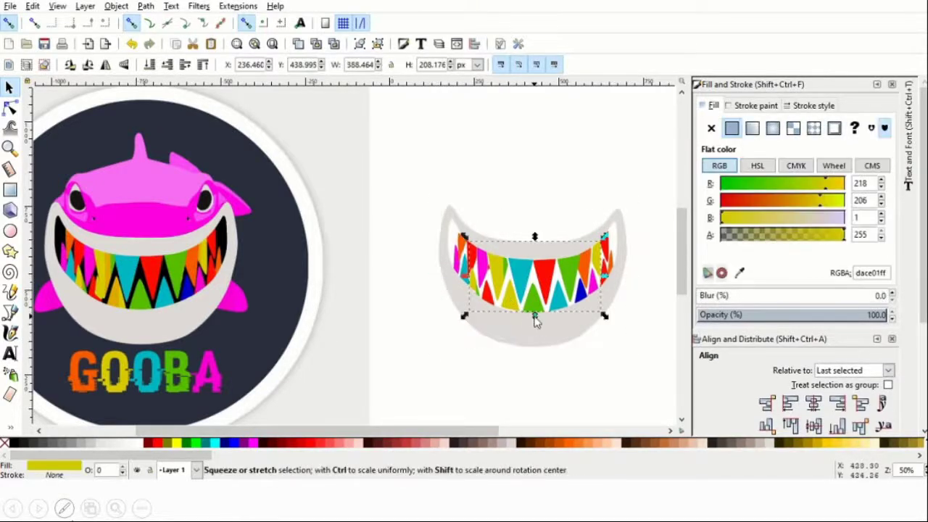
click(427, 270)
click(458, 266)
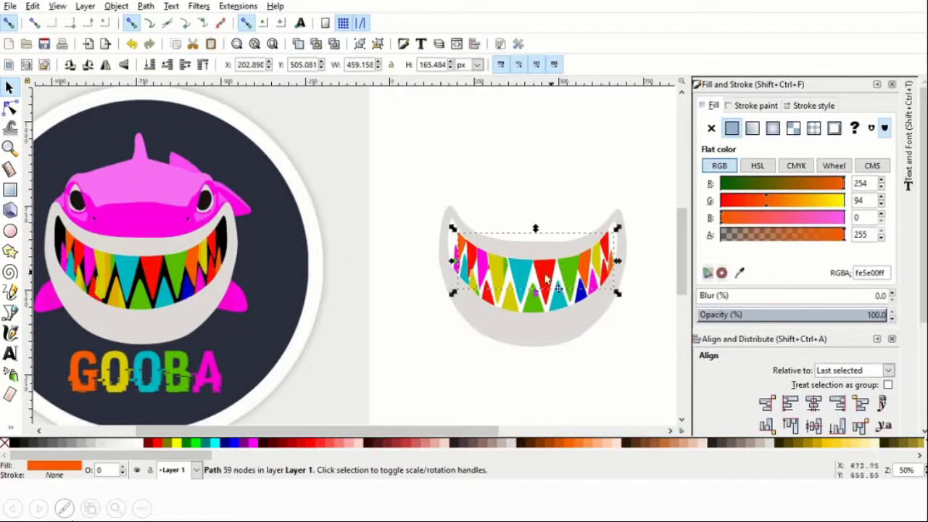
click(545, 158)
click(482, 256)
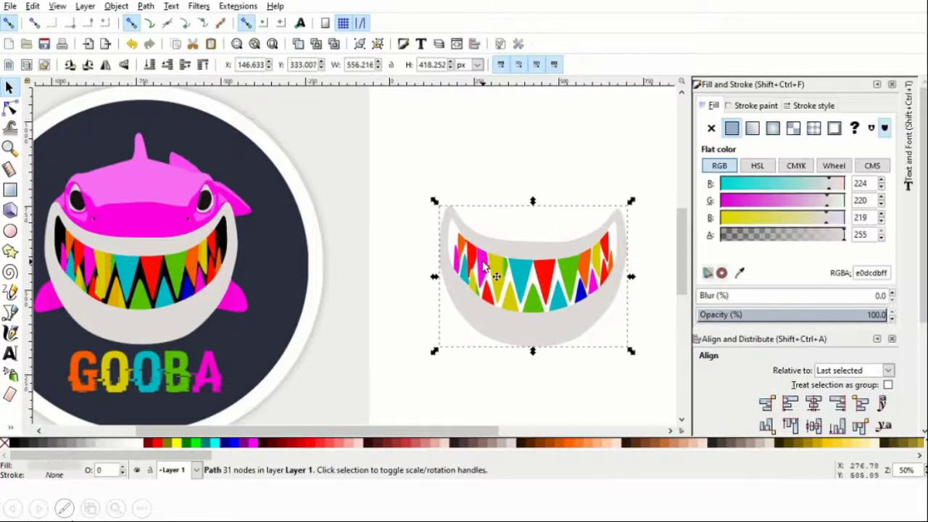
- Stretch the magenta teeth leftward to a width of about 429.5 px
click(483, 263)
drag(448, 270, 447, 270)
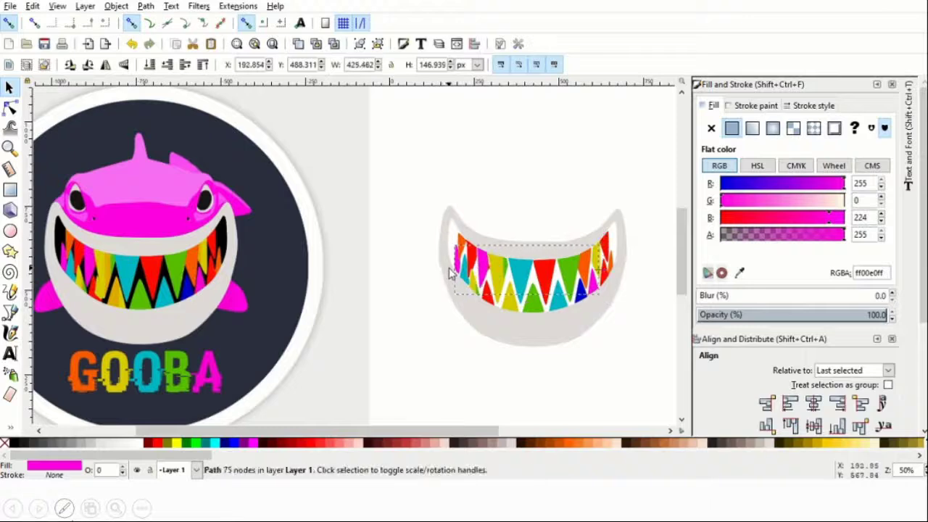
click(447, 271)
click(643, 285)
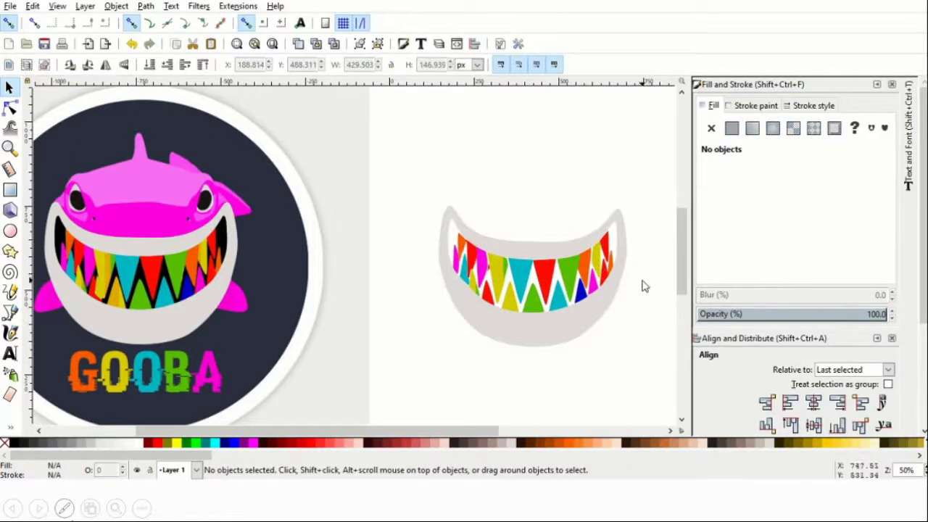
- Squeeze the orange teeth slightly downward from their upper edge
click(465, 247)
click(463, 250)
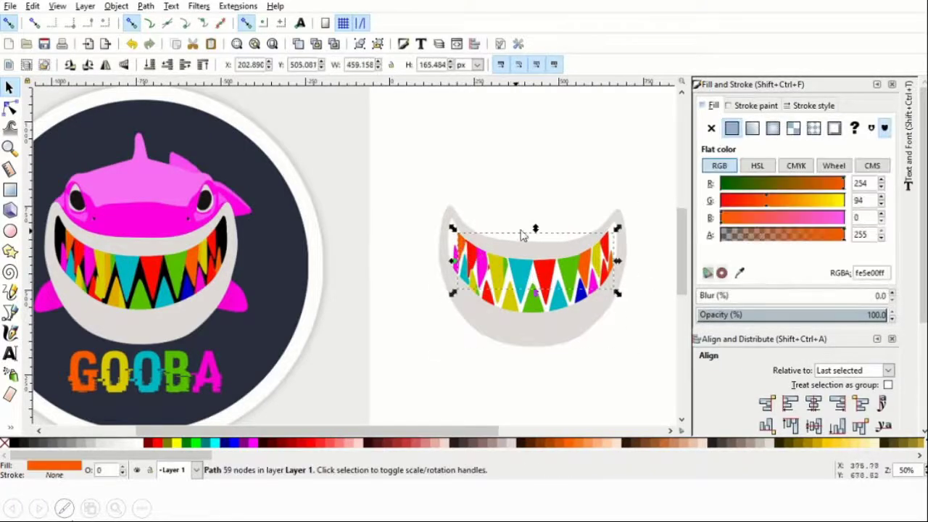
drag(534, 232, 534, 235)
click(653, 217)
- Group the grey mouth shape and all the colored teeth into one object
drag(414, 166, 645, 382)
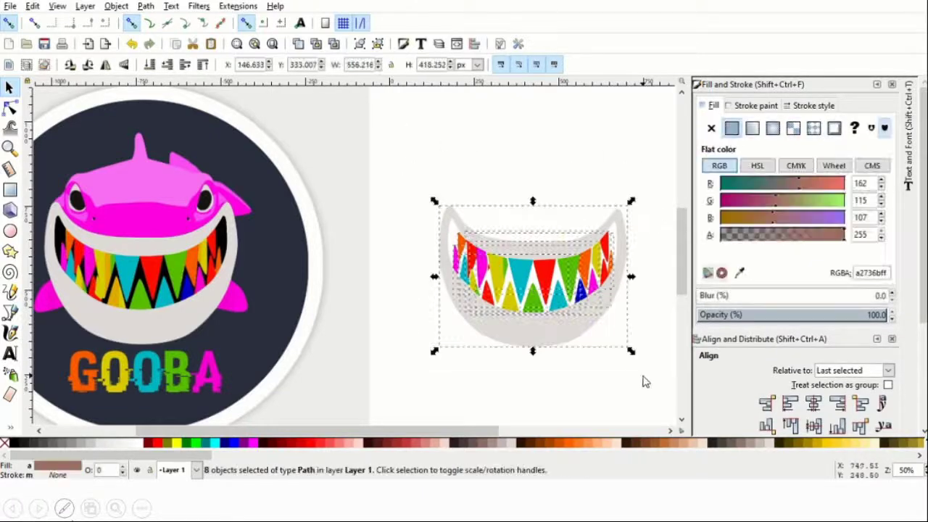
click(116, 6)
click(134, 102)
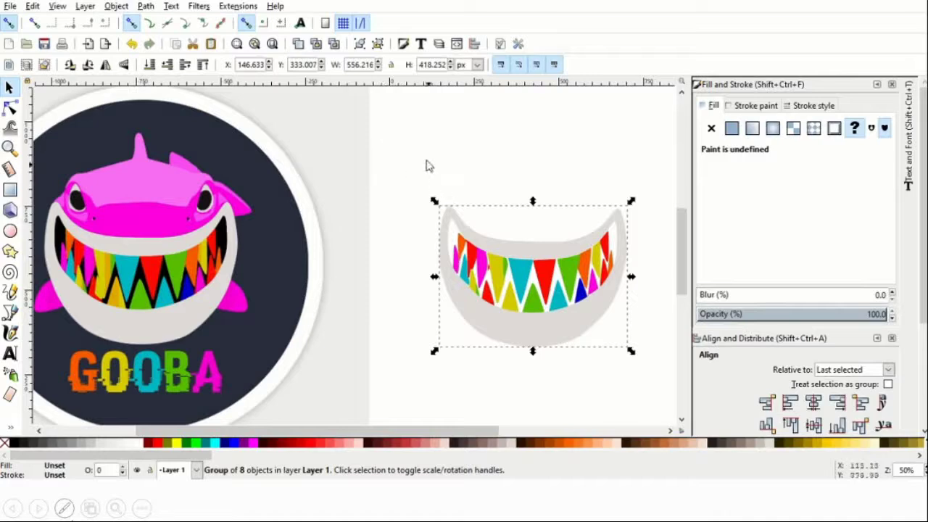
click(427, 166)
- Sample magenta ff00e0 from the shark's face and bucket-fill both side fins as one combined shape
click(10, 427)
click(51, 464)
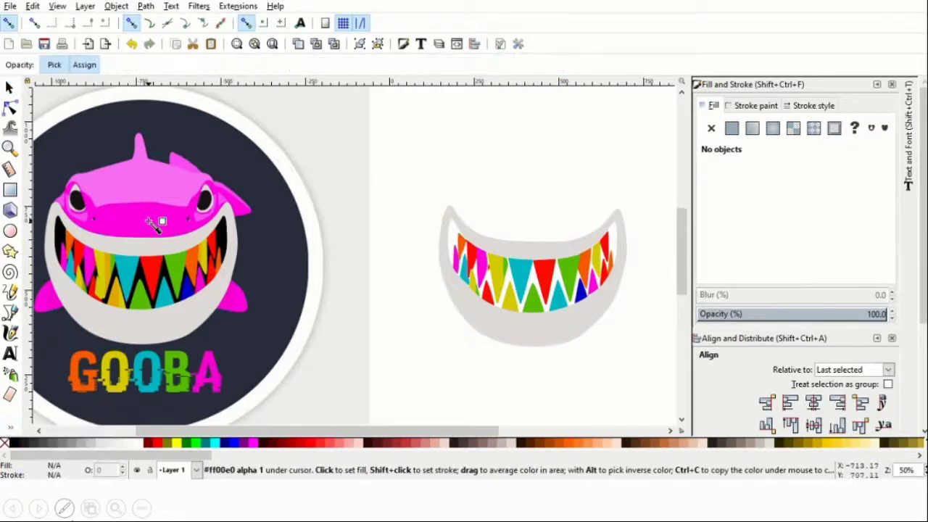
click(149, 220)
click(12, 427)
click(45, 422)
click(53, 298)
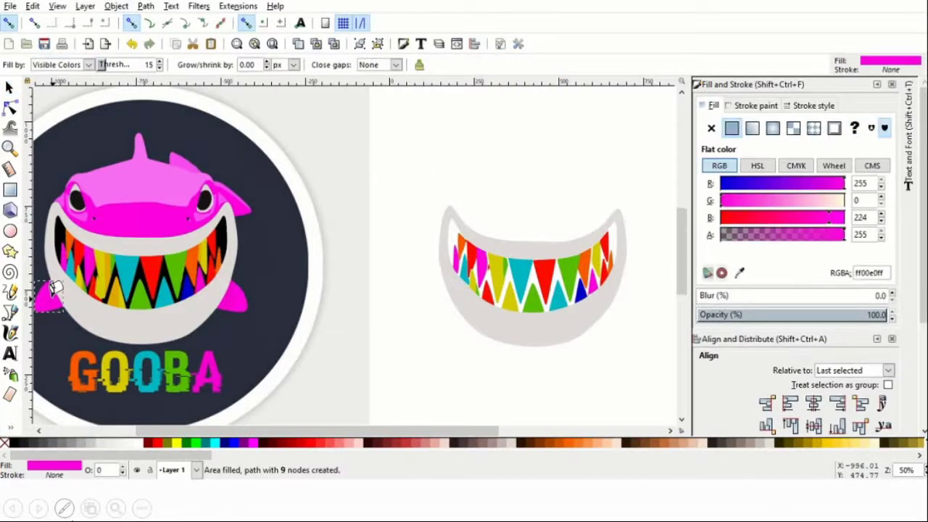
shift+click(239, 289)
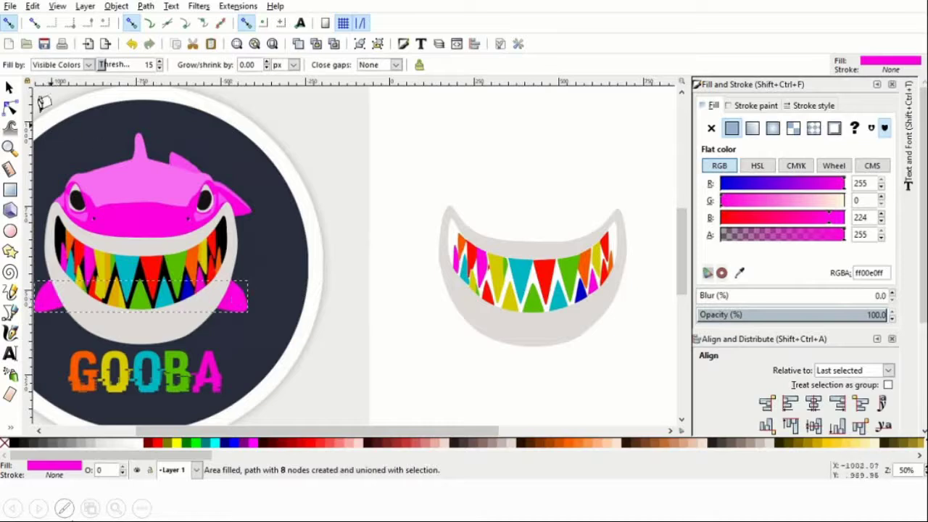
- Move the magenta fins beside the recreated smile and enlarge the smile group to about 572 by 432 px
click(10, 87)
drag(247, 304, 625, 312)
click(621, 266)
drag(631, 203, 638, 194)
drag(499, 319, 494, 326)
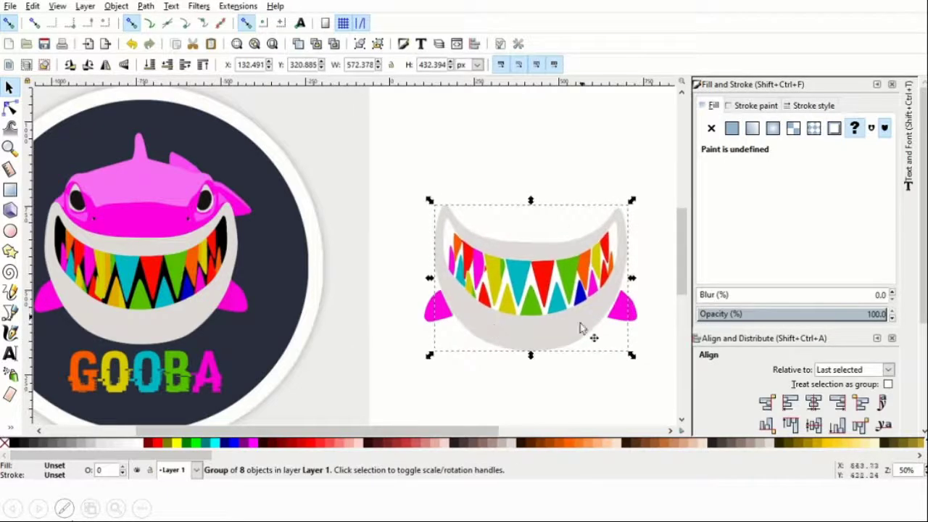
- Rotate the smile group slightly counterclockwise and refit the magenta fins at its sides
click(580, 328)
drag(631, 203, 626, 197)
click(648, 321)
mouse_move(626, 319)
mouse_down()
mouse_move(635, 325)
mouse_move(638, 311)
mouse_move(632, 319)
mouse_move(623, 313)
mouse_move(636, 319)
mouse_up()
click(650, 232)
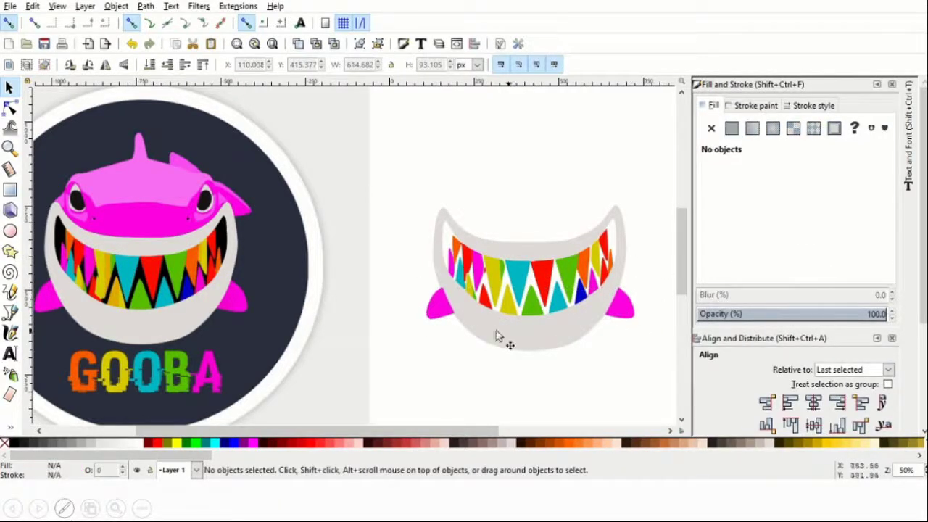
- Sample magenta ff00e0 from the original shark's face and bucket-fill the magenta face areas as one combined shape
click(11, 426)
click(55, 466)
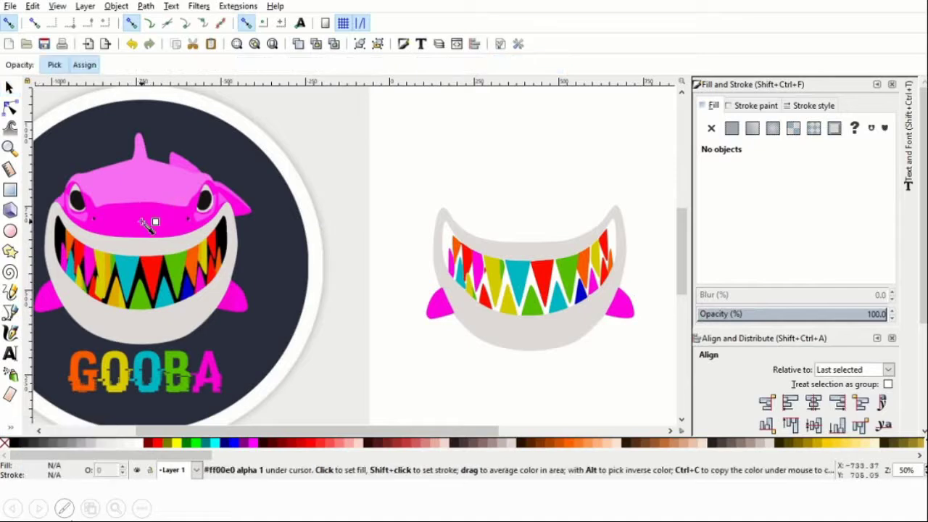
click(10, 426)
click(62, 426)
click(134, 222)
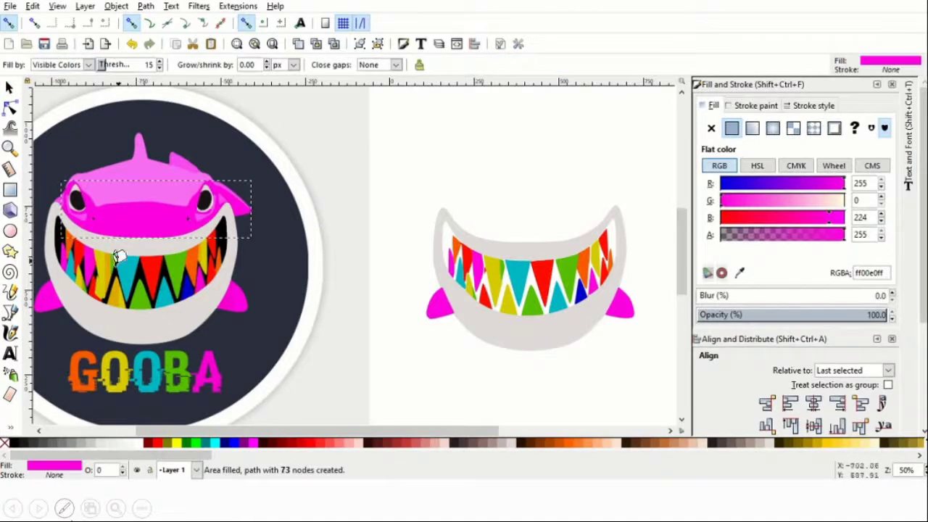
click(11, 426)
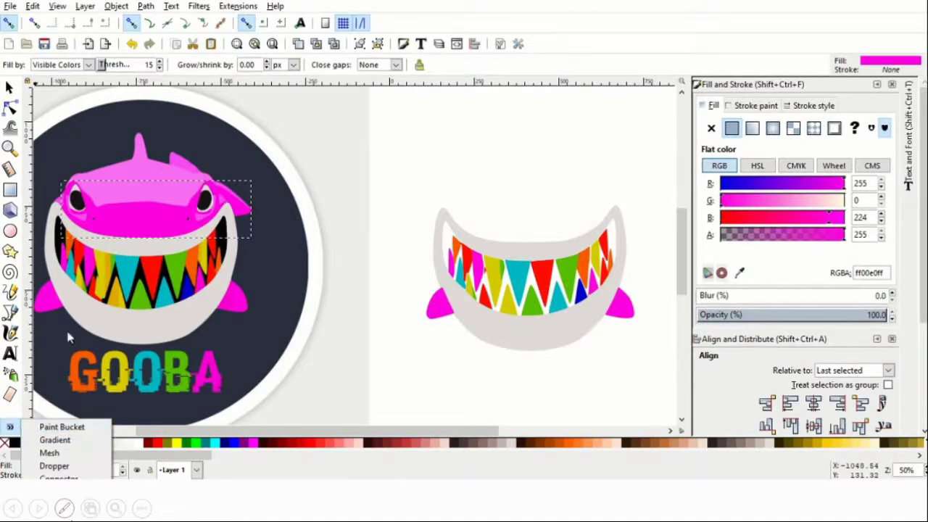
click(133, 262)
shift+click(141, 223)
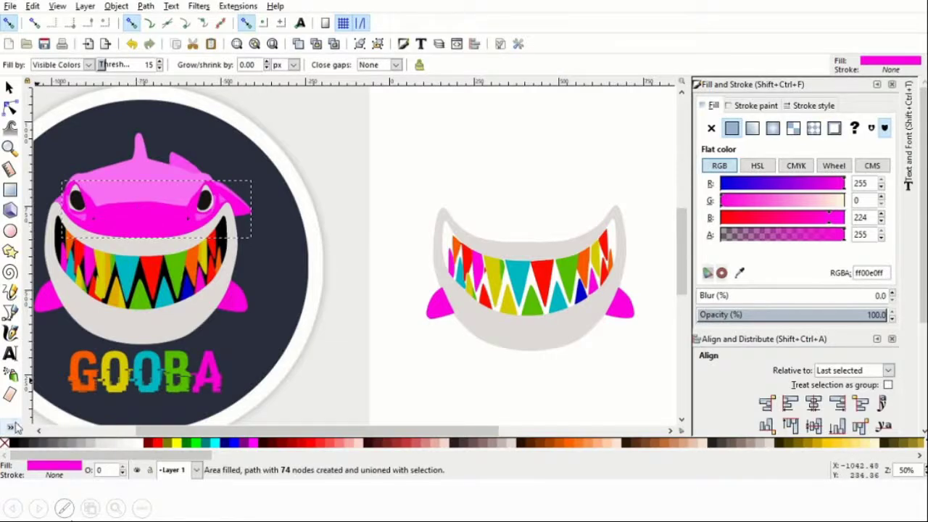
click(11, 427)
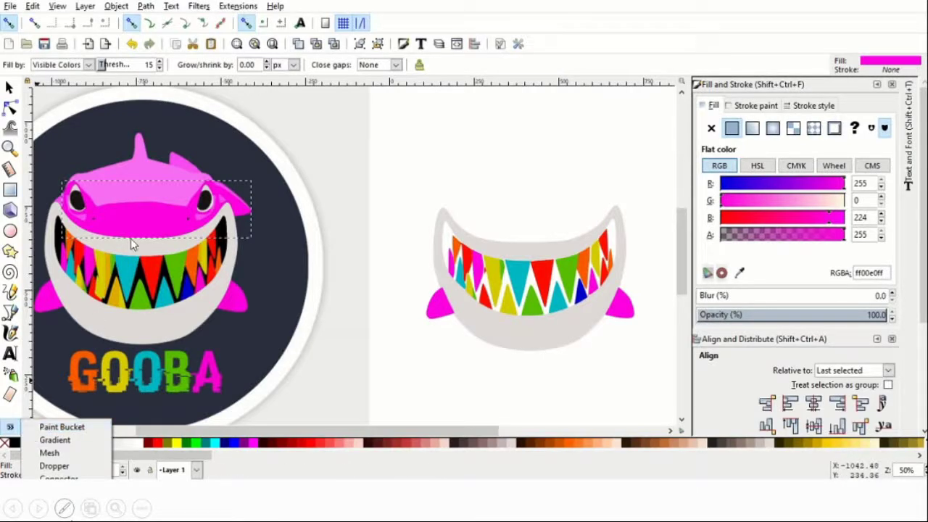
click(140, 209)
- Move the magenta face shape onto the recreated smile and resize it to about 567 by 195 px
key(s)
drag(108, 206, 508, 224)
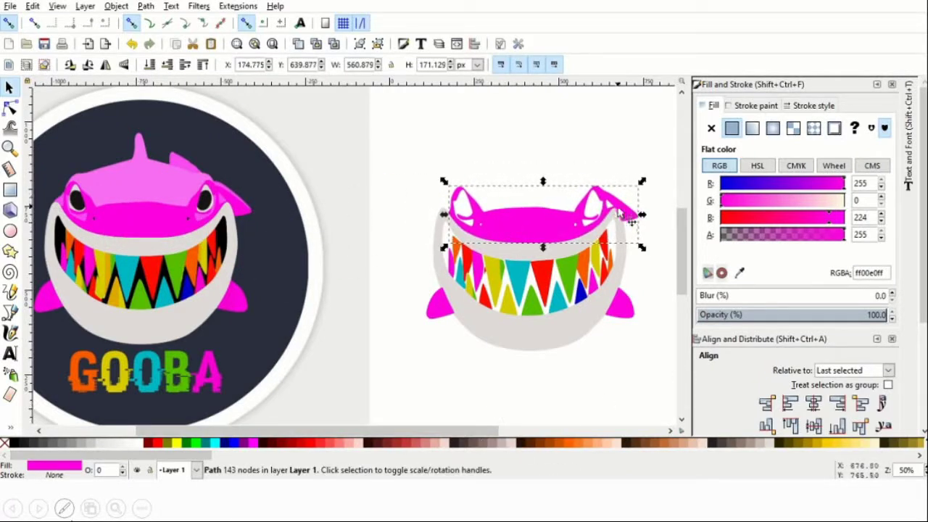
drag(447, 182, 450, 186)
drag(544, 186, 544, 181)
drag(561, 228, 562, 231)
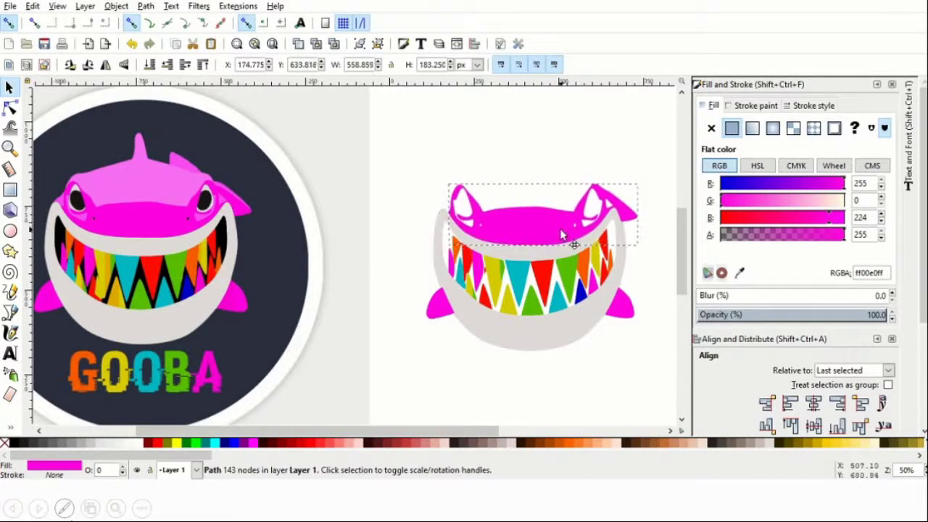
drag(643, 178, 645, 175)
drag(444, 248, 443, 251)
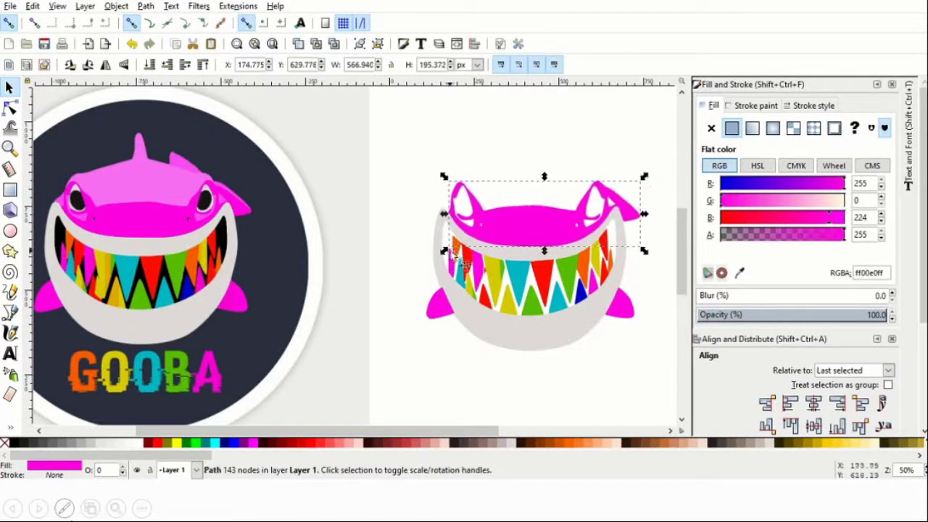
click(638, 138)
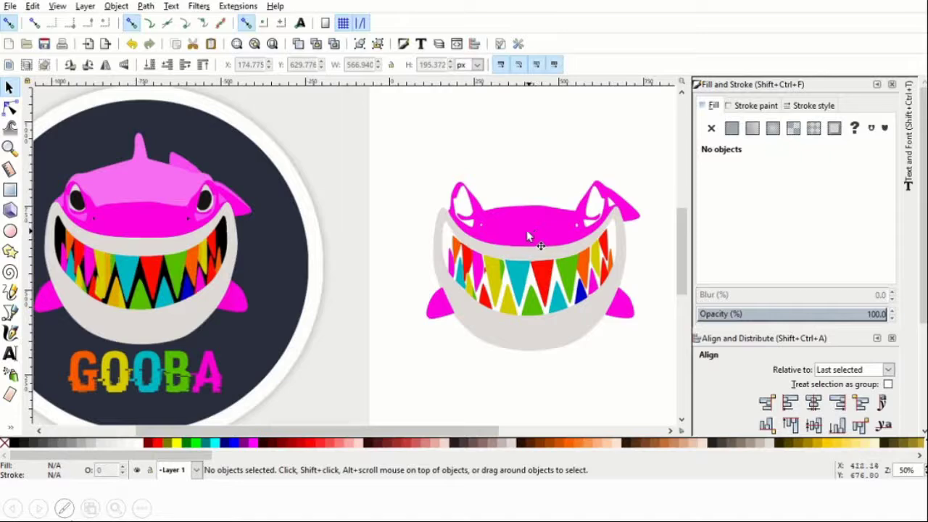
- Sample light pink ff73f8 from the original shark's head and bucket-fill the upper head with its dorsal fin
click(11, 427)
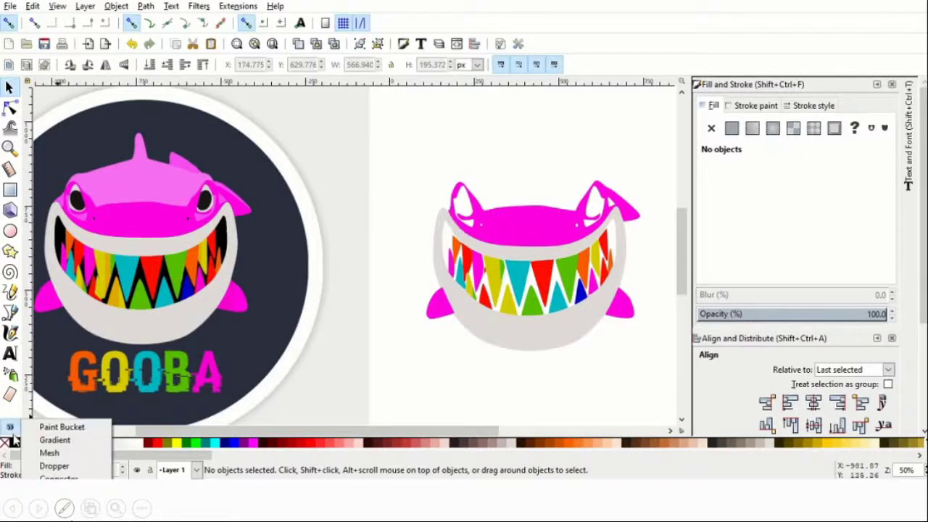
click(44, 464)
click(11, 426)
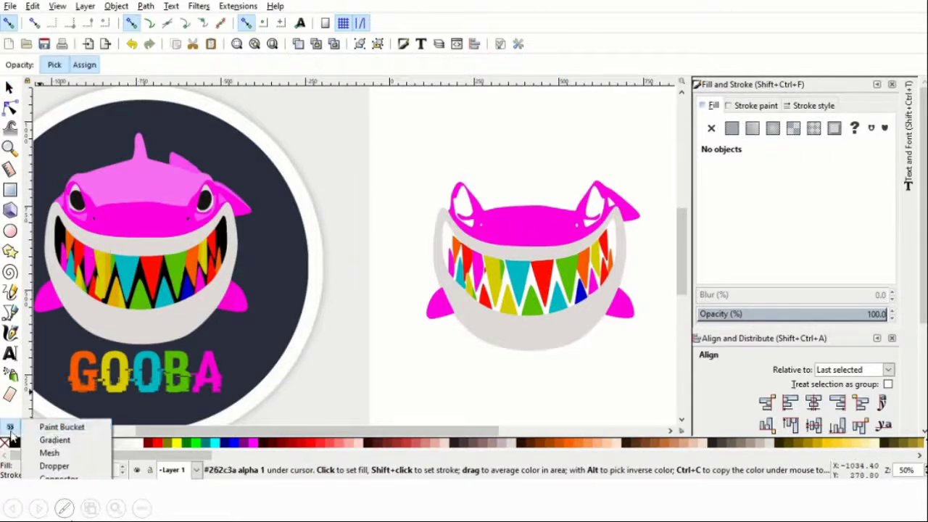
click(43, 426)
click(132, 175)
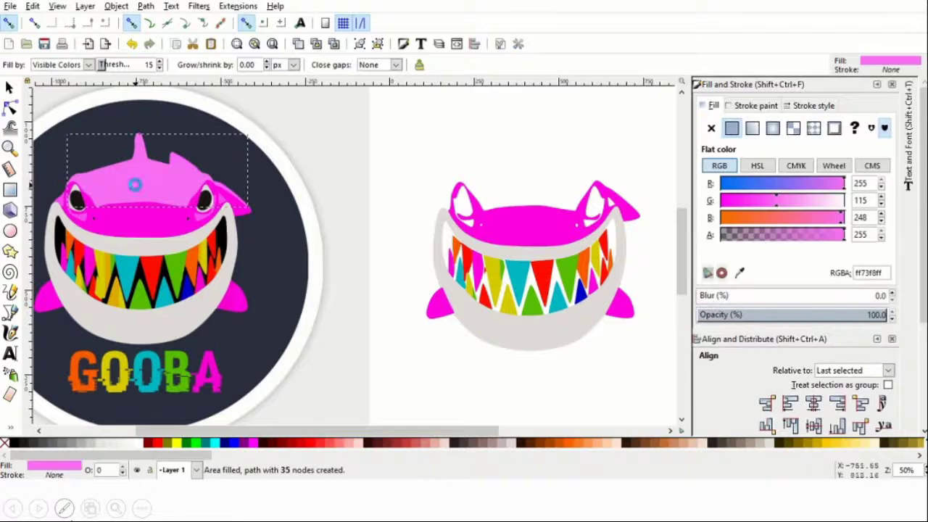
- Move the light pink head shape above the recreated magenta face and resize it to about 535 by 236 px
click(10, 87)
drag(146, 177, 528, 178)
click(645, 129)
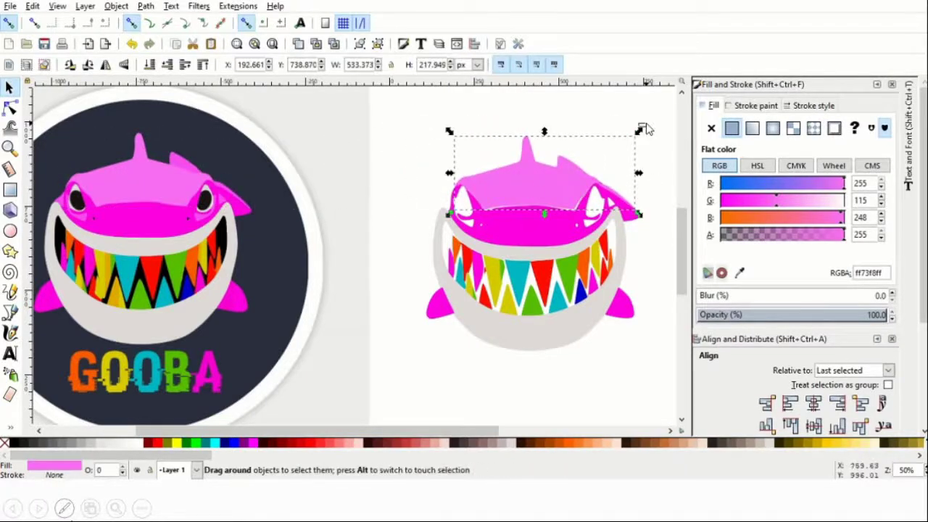
click(527, 205)
drag(639, 131, 640, 127)
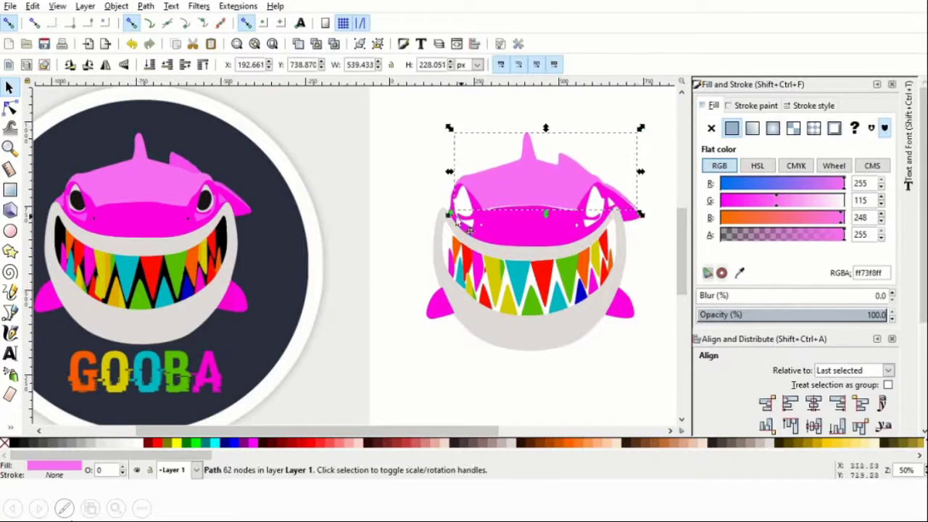
drag(451, 214, 452, 224)
click(387, 161)
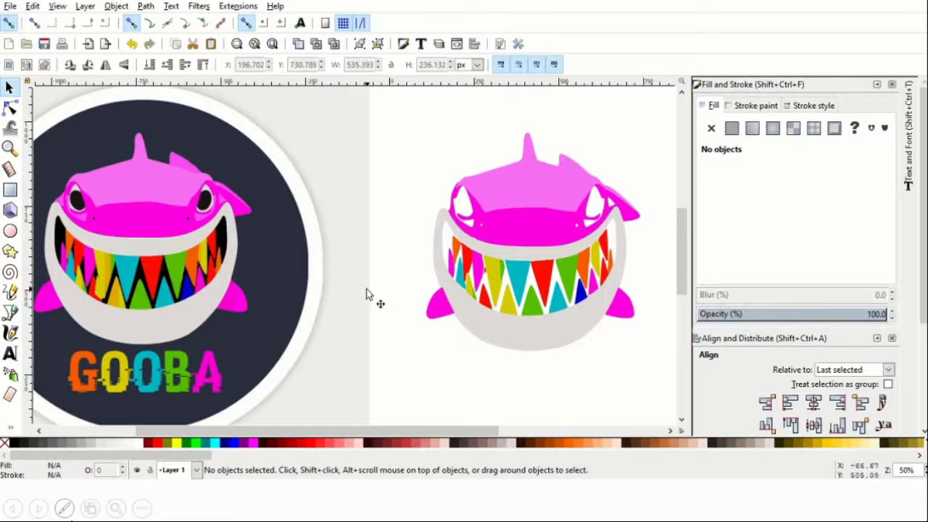
- Sample pink fd4df6 beside the original's left eye and bucket-fill the pink areas around the right eye as one shape
right_click(10, 394)
click(22, 468)
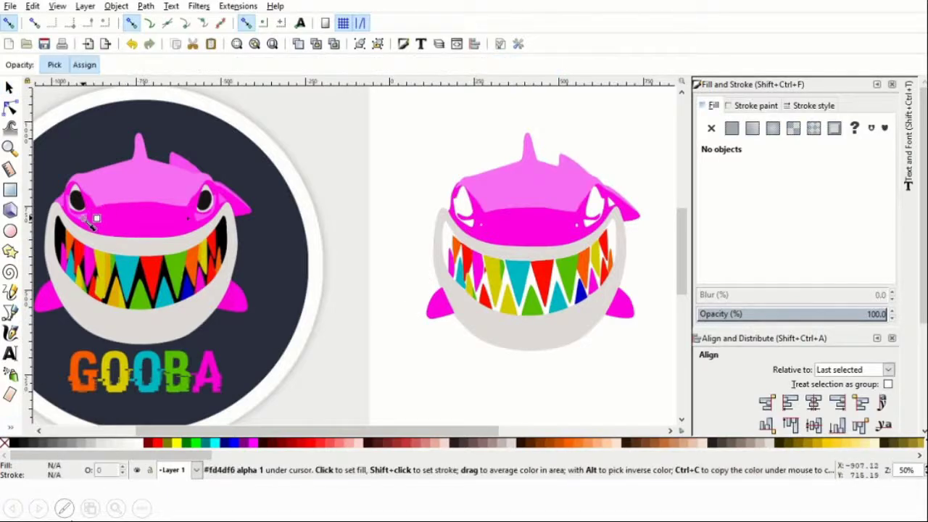
click(10, 427)
click(32, 426)
click(201, 206)
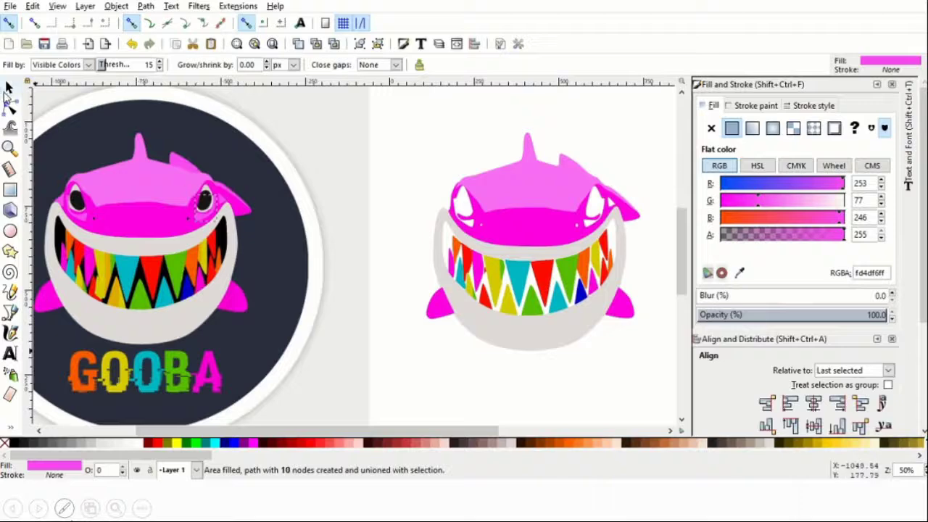
- Place the pink eye-surround shape around the recreated right eye and fit it to about 67 by 97 px
click(9, 87)
drag(206, 218, 614, 194)
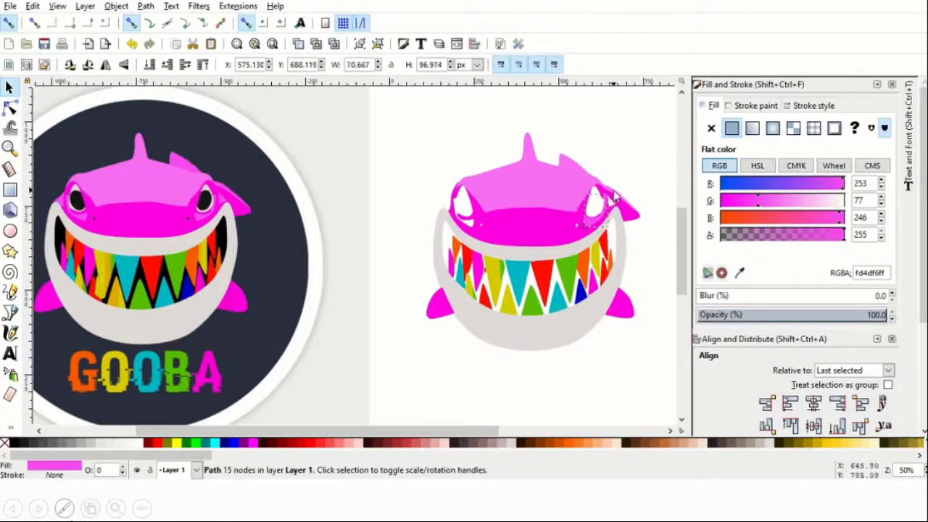
click(651, 161)
drag(596, 230, 595, 229)
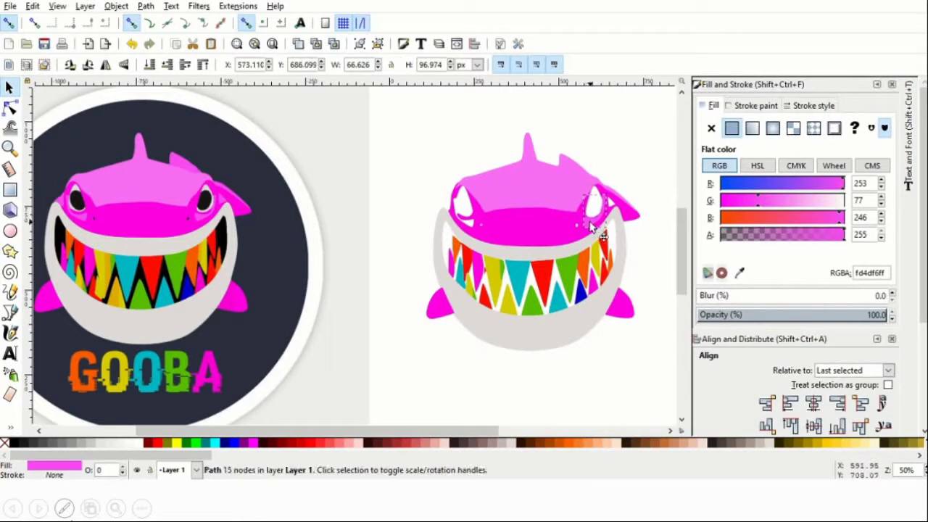
click(671, 190)
- Bucket-fill the small patch behind the original's right eye in fd4df6 and fit it into the matching gap of the copy
click(11, 429)
click(45, 424)
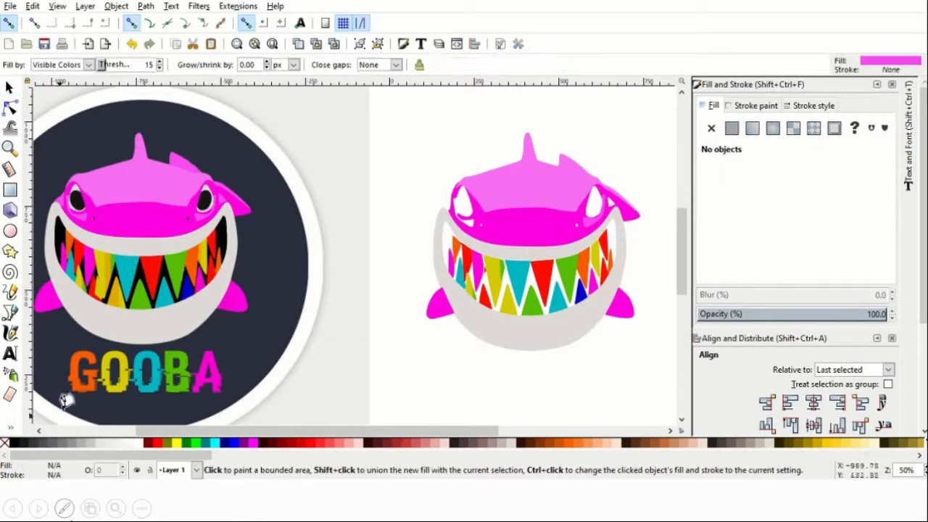
click(226, 189)
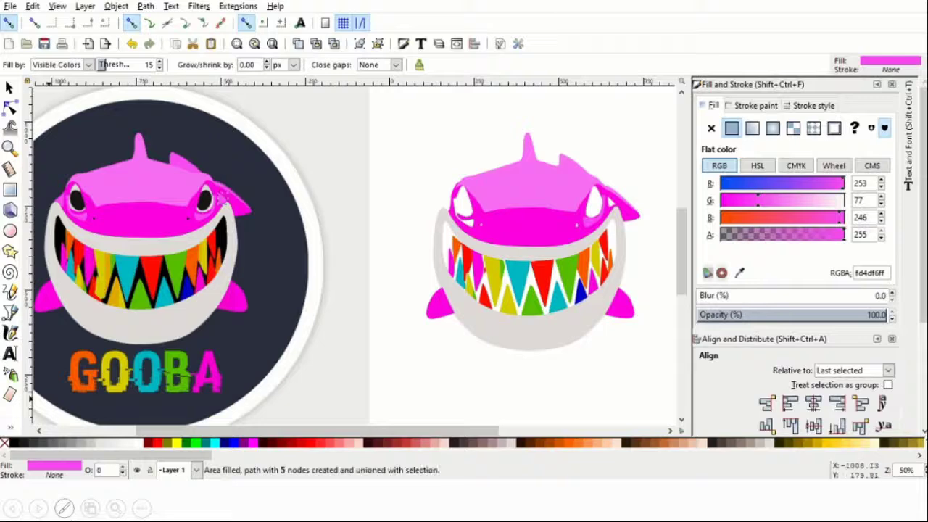
click(9, 88)
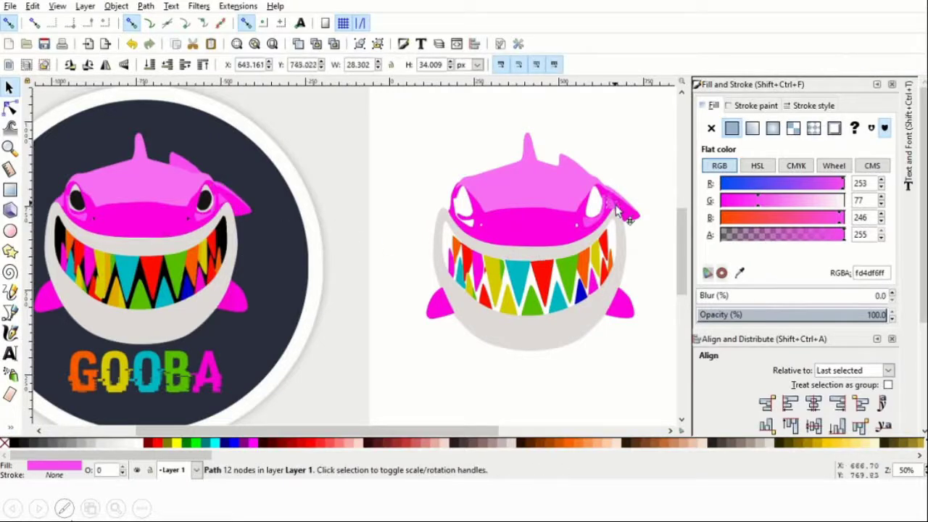
drag(616, 202, 614, 201)
click(640, 170)
click(653, 185)
- Sample pink fe53fa from the original and bucket-fill the pink areas around the left eye as one combined shape
click(10, 427)
click(55, 466)
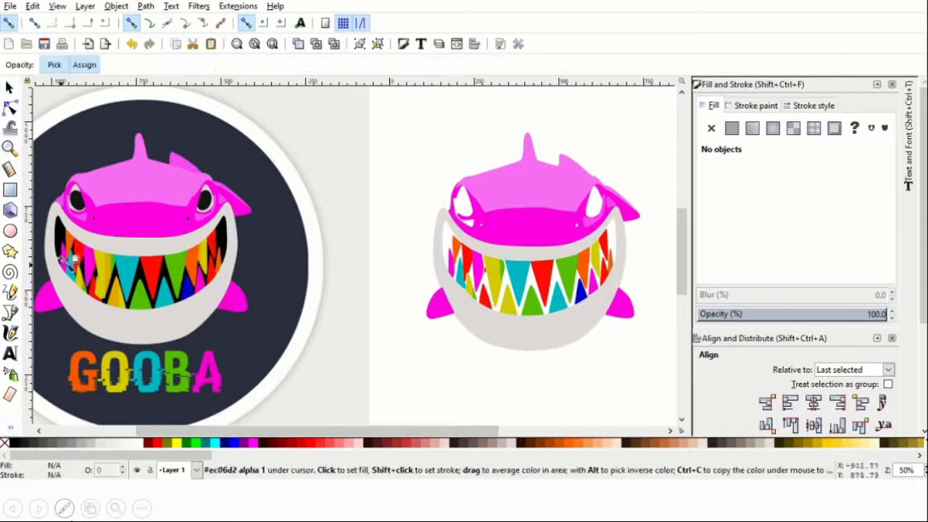
click(18, 430)
click(43, 428)
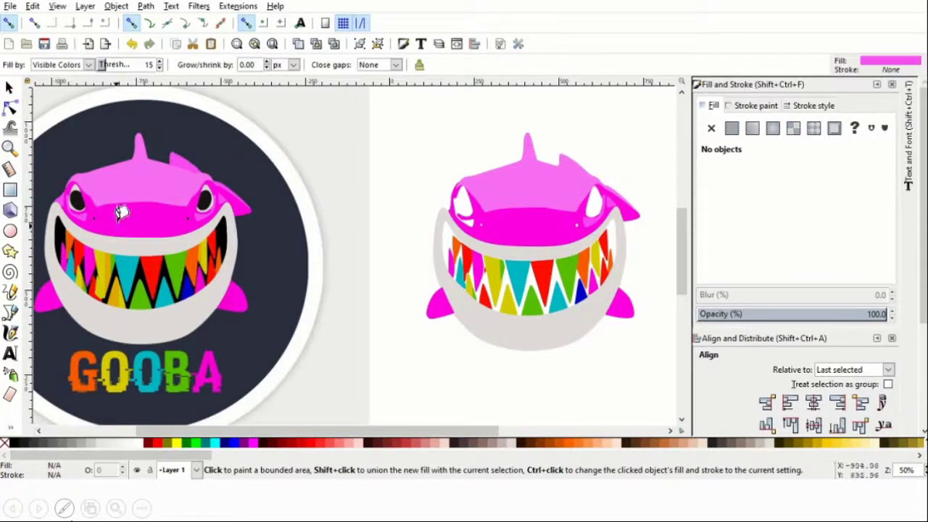
click(71, 198)
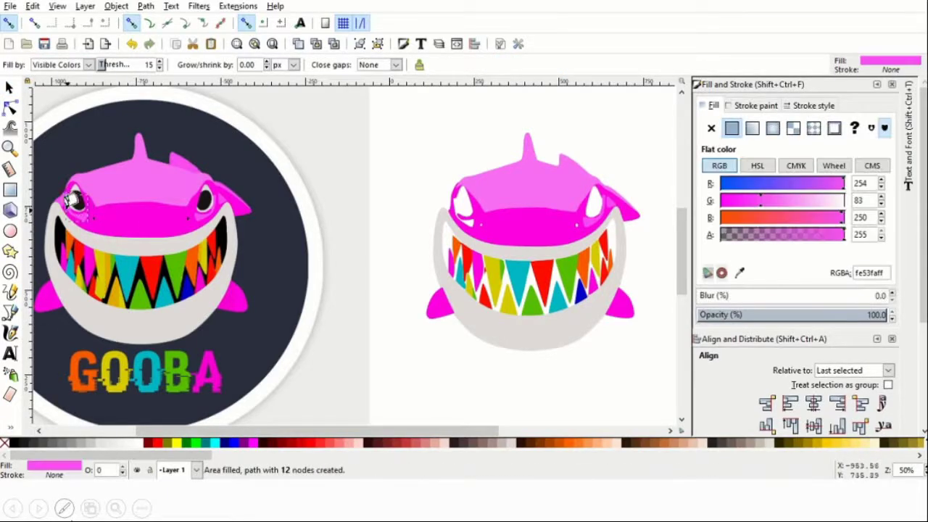
shift+click(86, 208)
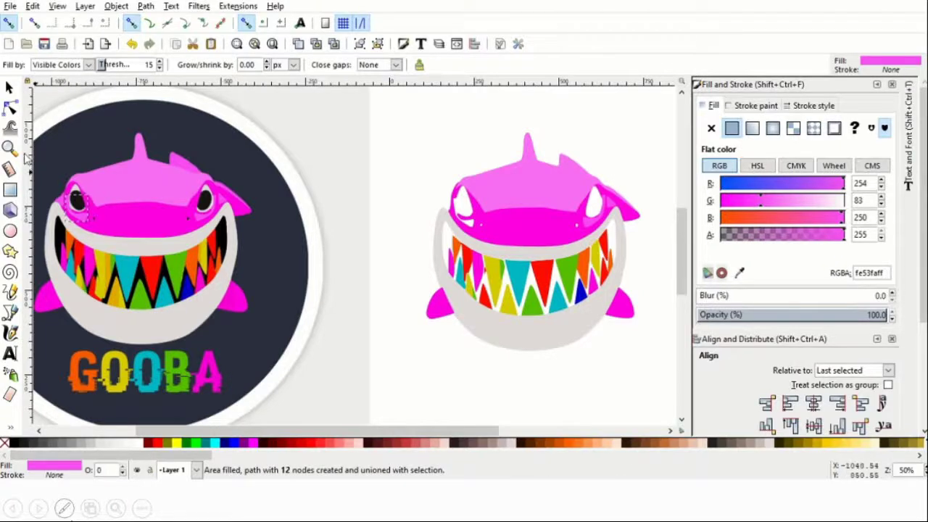
- Move the pink left-eye surround onto the recreated shark's left eye
click(9, 88)
drag(87, 219, 482, 193)
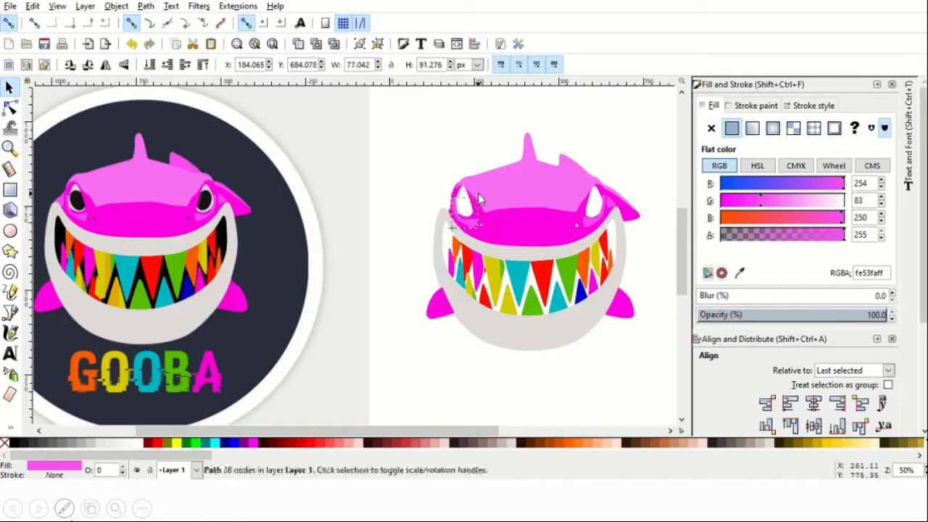
click(386, 176)
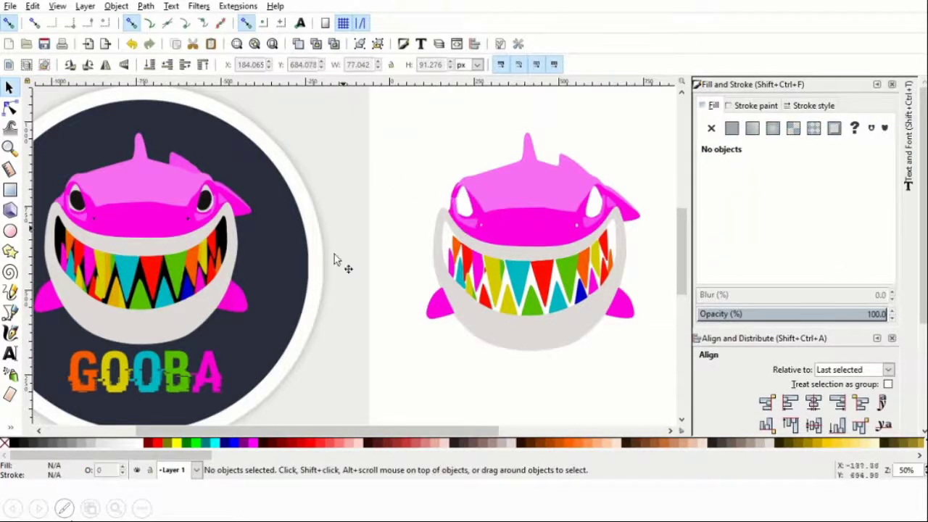
- Bucket-fill the pink patch at the outer edge of the original's left eye and place it on the recreated face
click(8, 428)
click(48, 426)
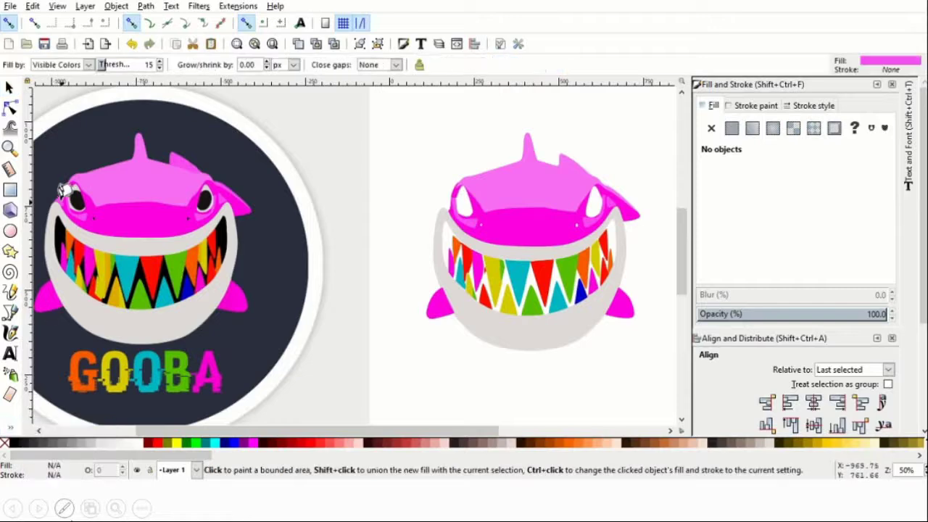
click(64, 190)
shift+click(66, 200)
key(s)
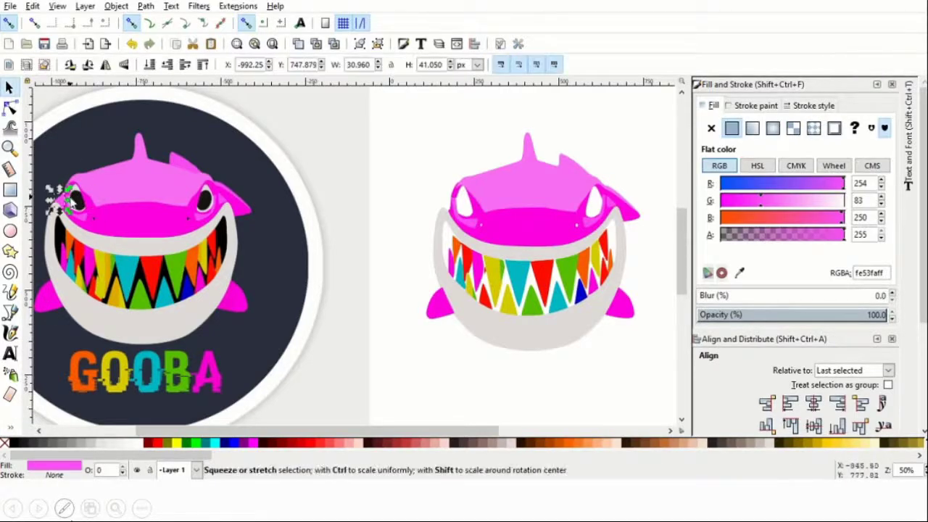
mouse_move(67, 201)
mouse_down()
mouse_move(424, 197)
mouse_move(456, 206)
mouse_up()
click(558, 348)
click(579, 138)
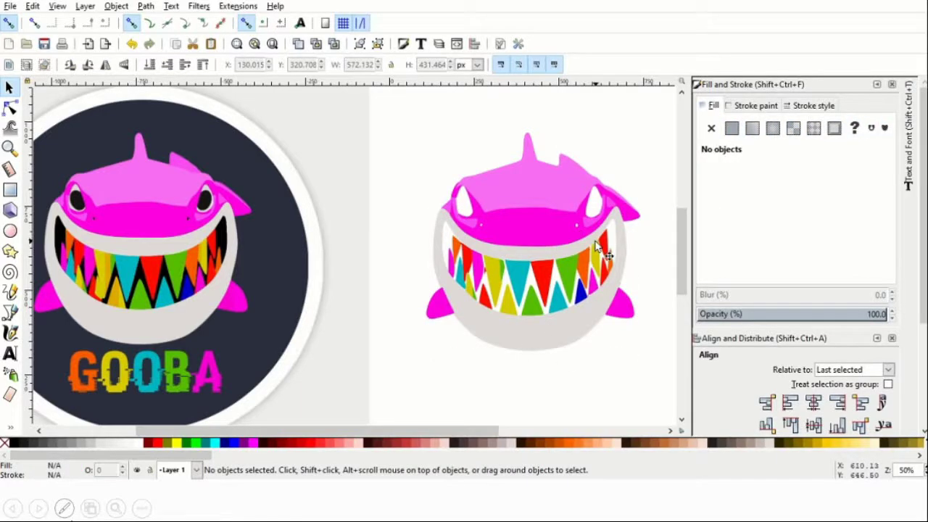
- Bucket-fill the original's right pupil in sampled near-black 161513 and place it inside the recreated right eye
click(10, 427)
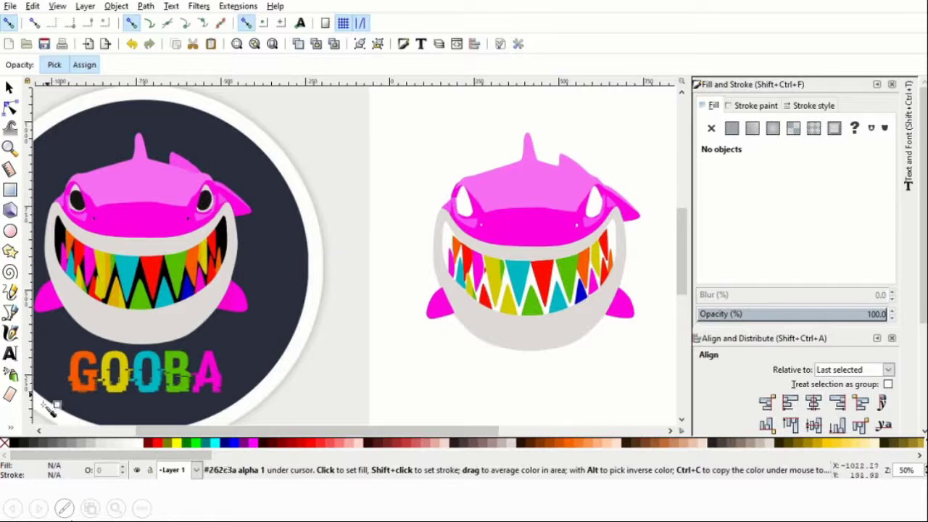
key(shift+F7)
click(208, 191)
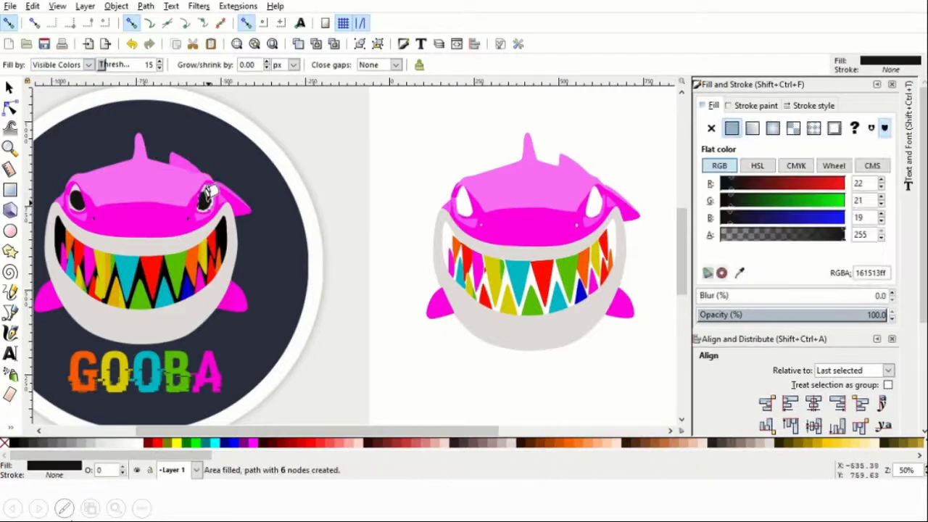
click(9, 87)
drag(207, 195, 606, 215)
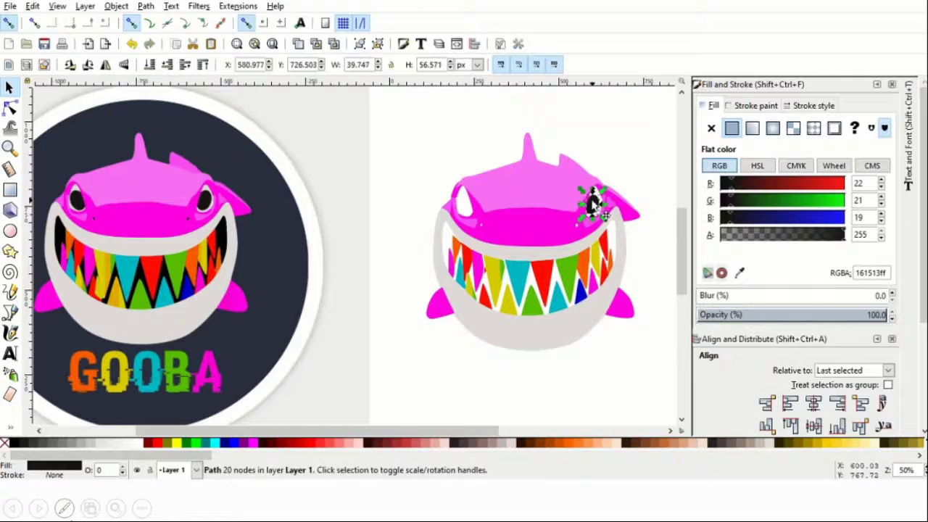
click(631, 159)
- Bucket-fill the original's left pupil in near-black 161513 and place it inside the recreated shark's left eye
click(9, 429)
click(58, 427)
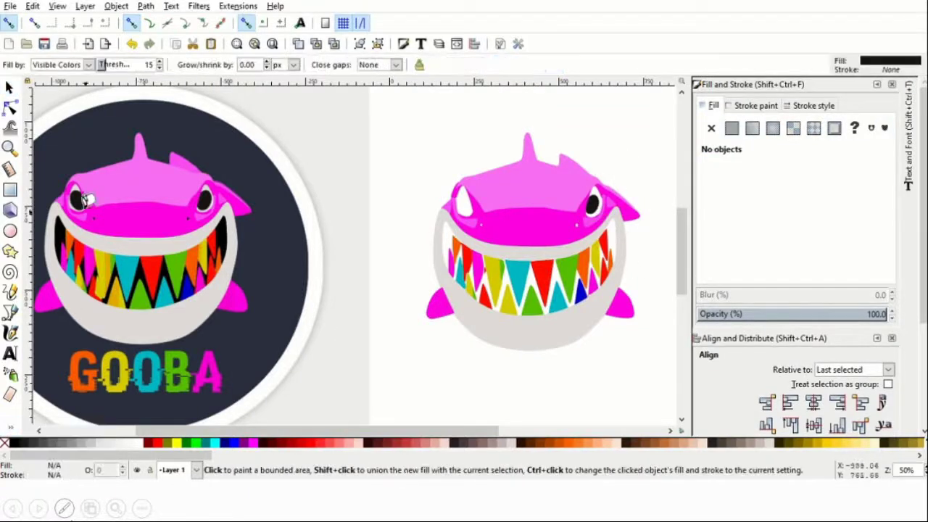
click(76, 190)
click(9, 429)
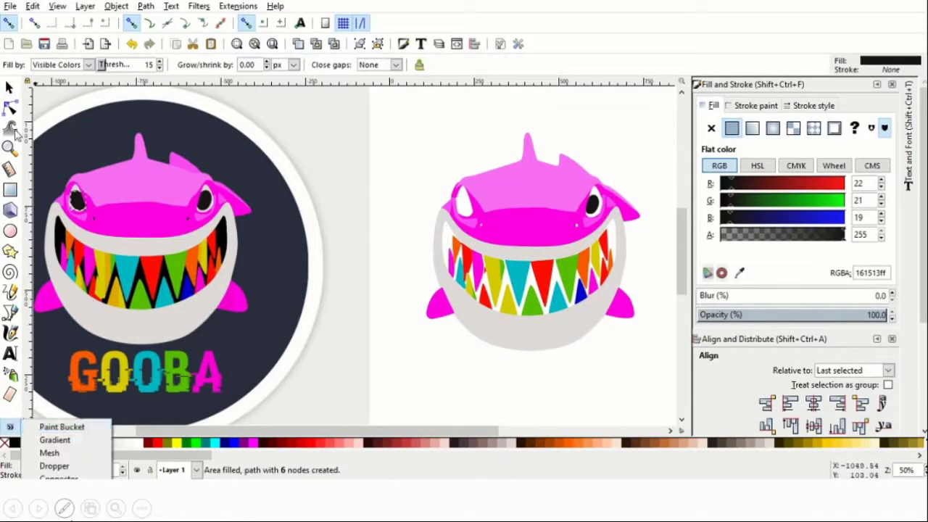
click(58, 427)
click(10, 84)
click(76, 198)
key(ctrl+d)
drag(77, 199, 465, 206)
click(609, 119)
click(629, 149)
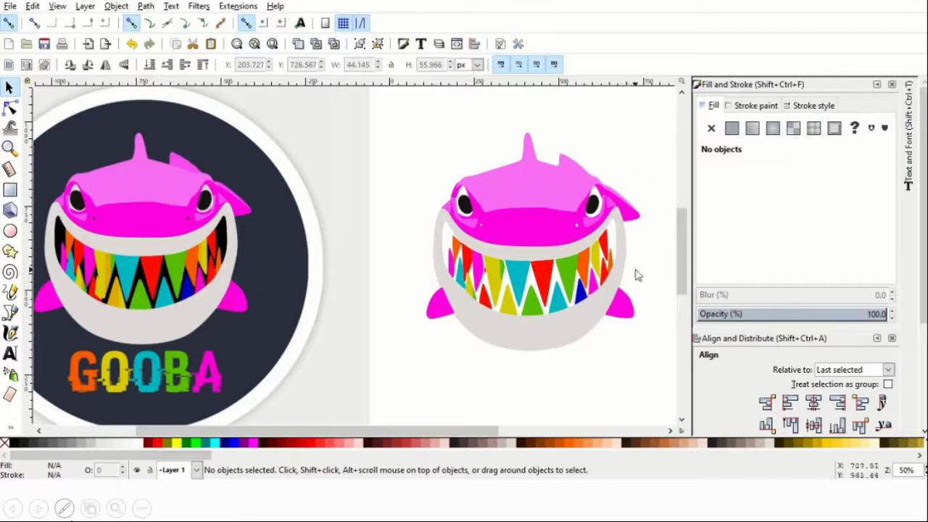
- Sample pale gray dcdcd9 from the original and bucket-fill the area around the left pupil as one combined eye-white shape
click(10, 428)
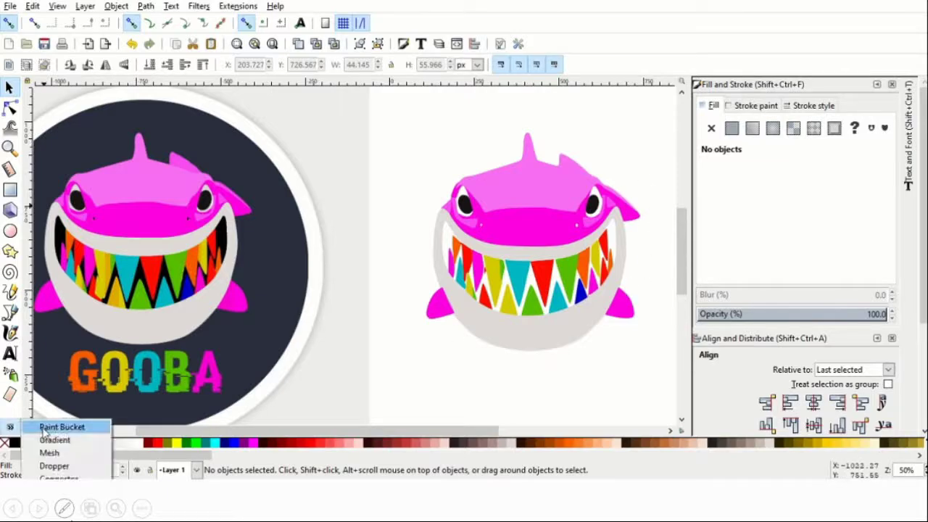
click(48, 463)
click(10, 147)
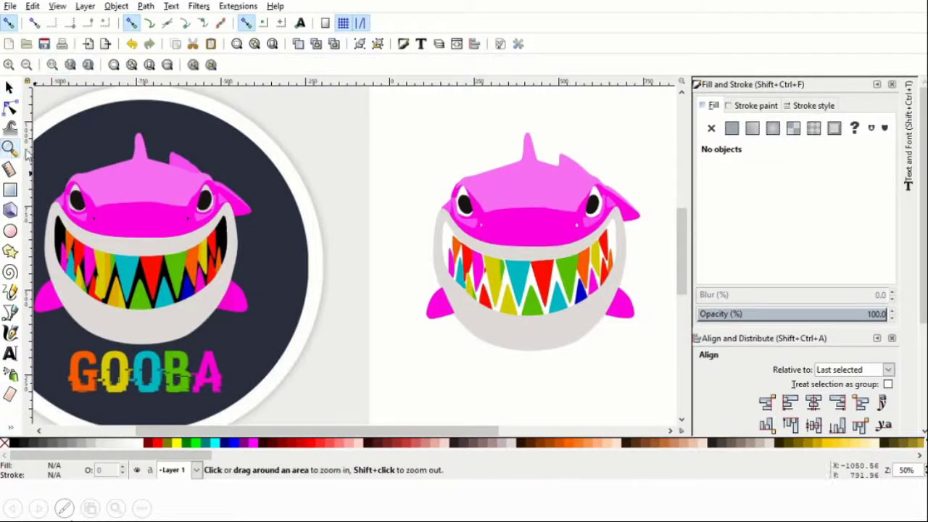
click(141, 152)
click(137, 156)
drag(213, 432, 154, 433)
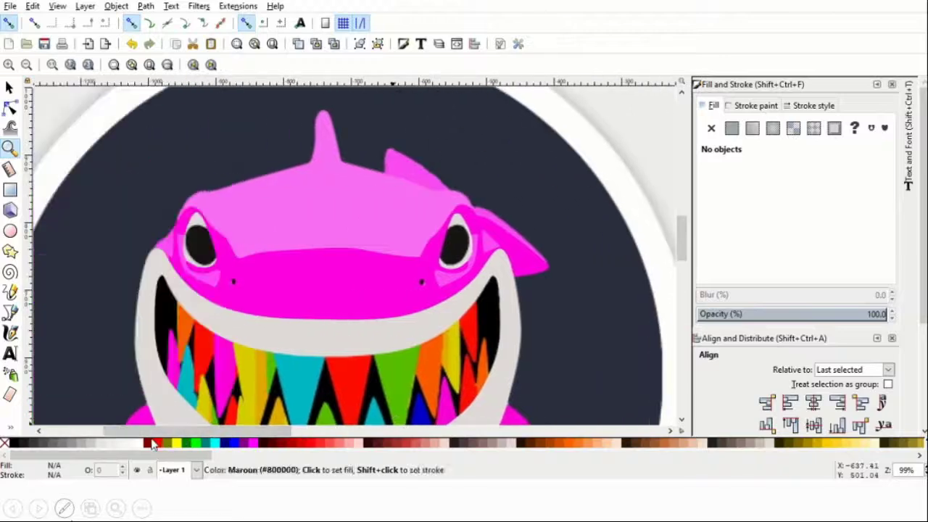
click(11, 428)
click(45, 464)
click(10, 428)
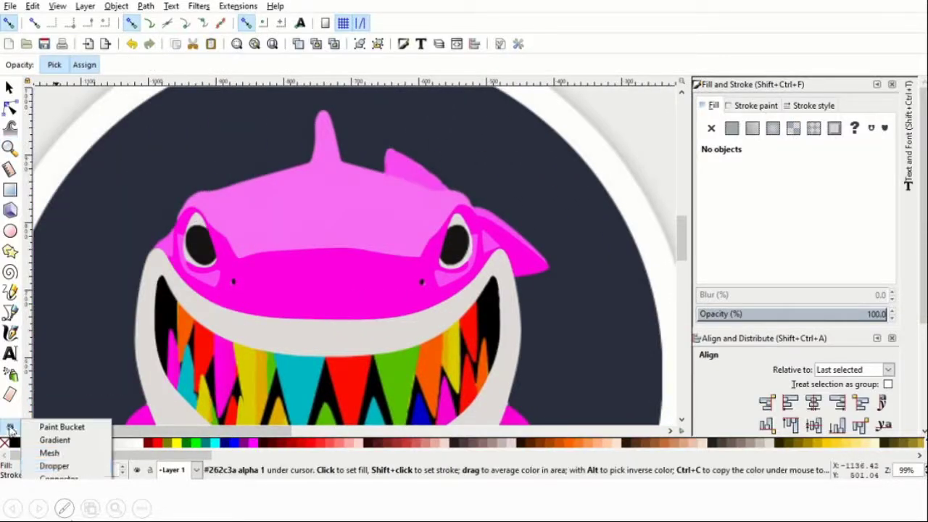
click(45, 425)
click(197, 211)
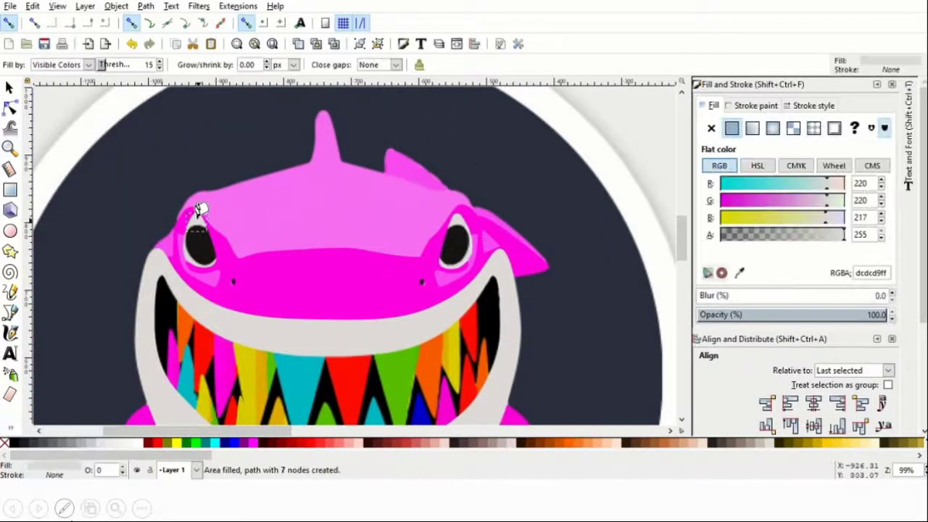
shift+click(191, 250)
shift+click(192, 253)
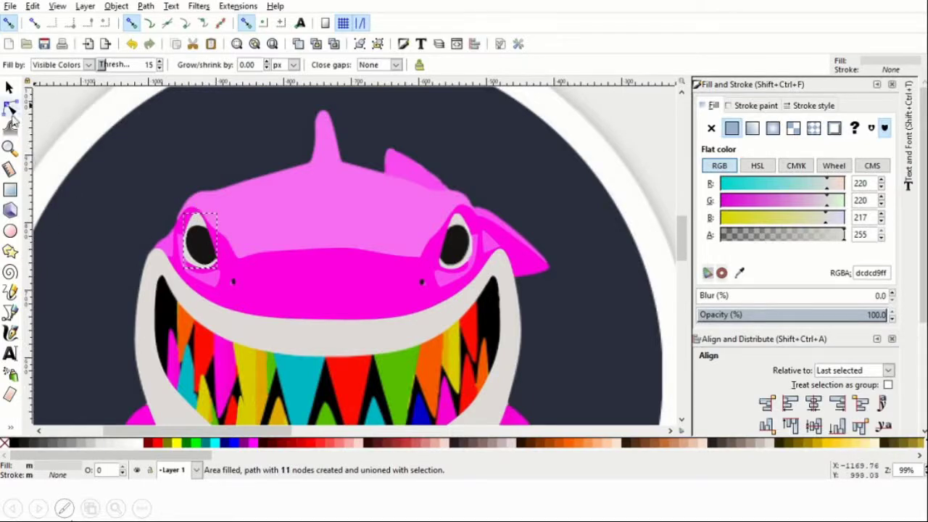
- Move the pale gray eye-white shape onto the recreated shark's left eye, around the pupil
click(10, 148)
key(minus)
key(minus)
click(10, 85)
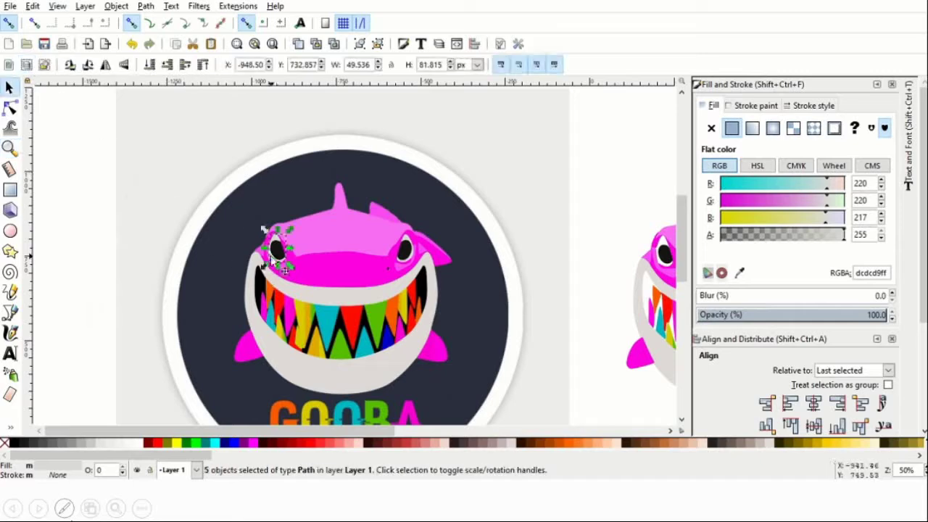
drag(271, 257, 626, 262)
drag(369, 430, 435, 431)
drag(516, 259, 547, 267)
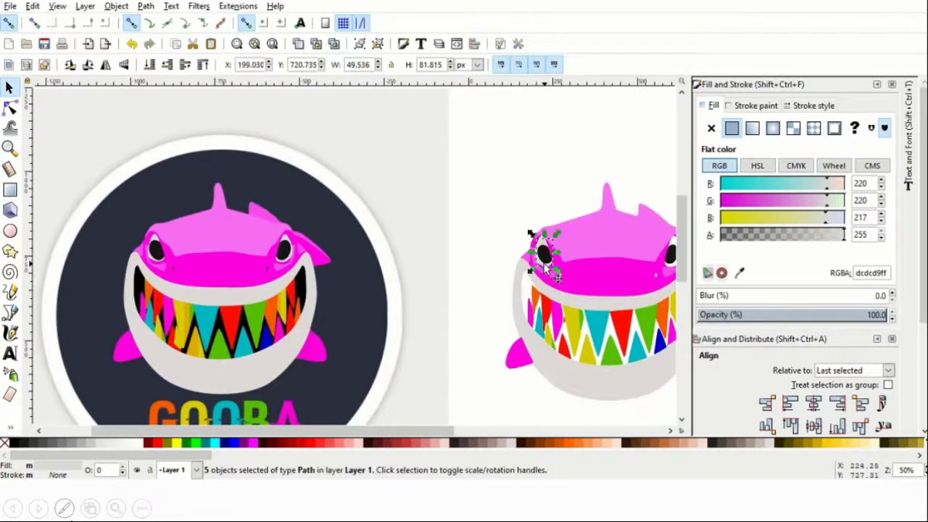
- Bucket-fill the pale area around the original's right pupil in e0dcdb as one combined shape and undo the surplus fill
click(11, 395)
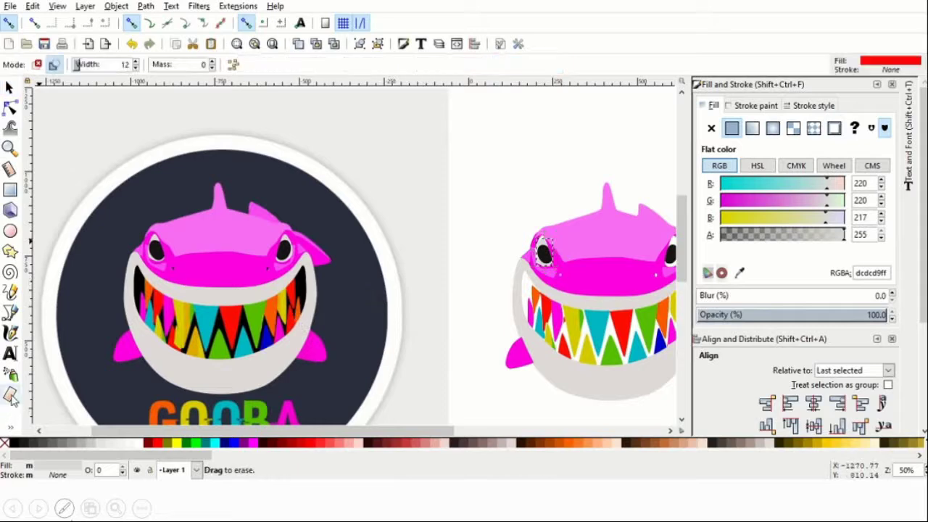
click(16, 428)
click(50, 427)
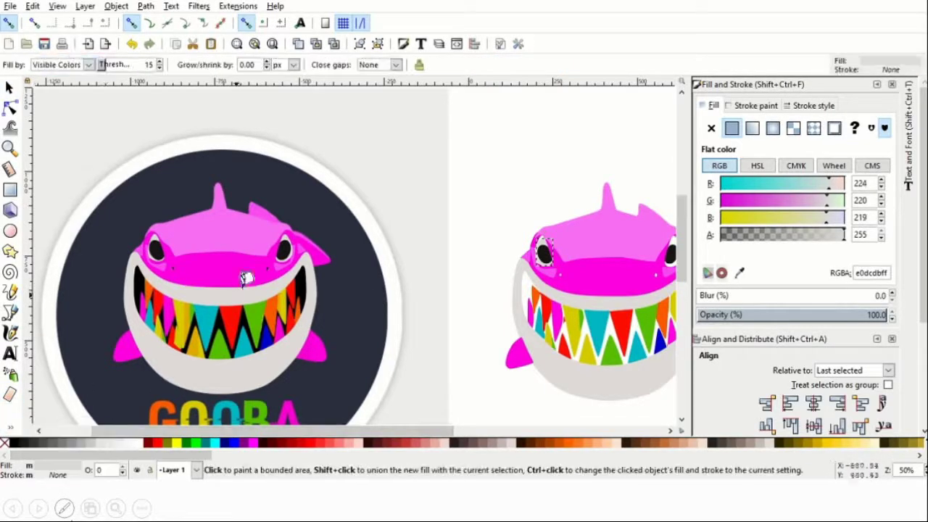
click(282, 250)
key(1)
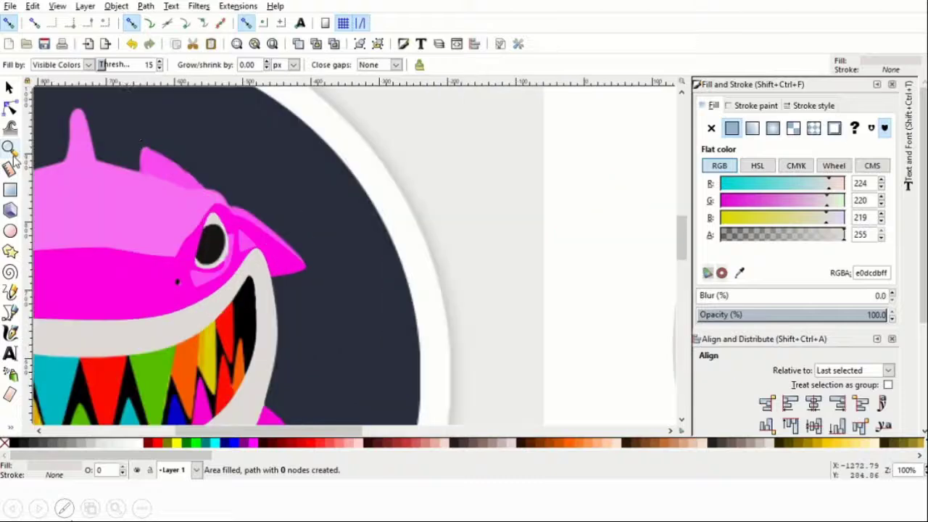
click(214, 206)
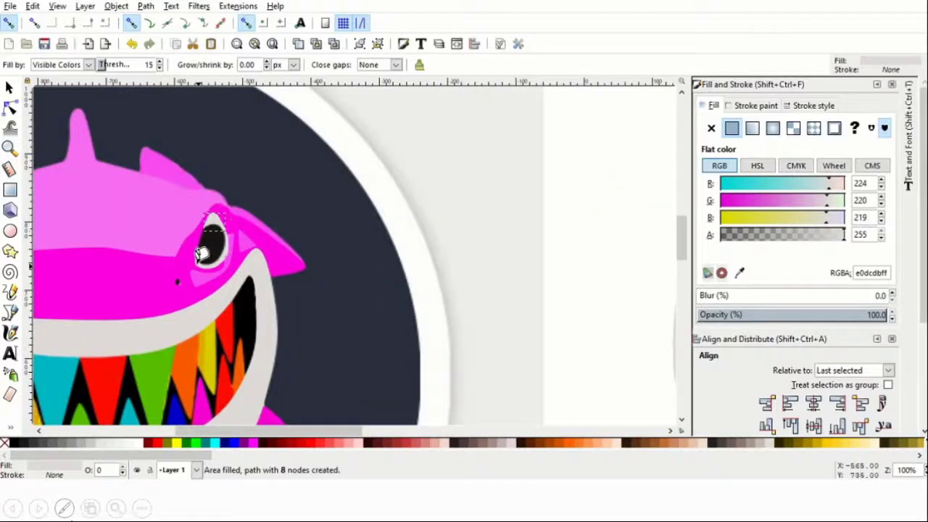
shift+click(211, 252)
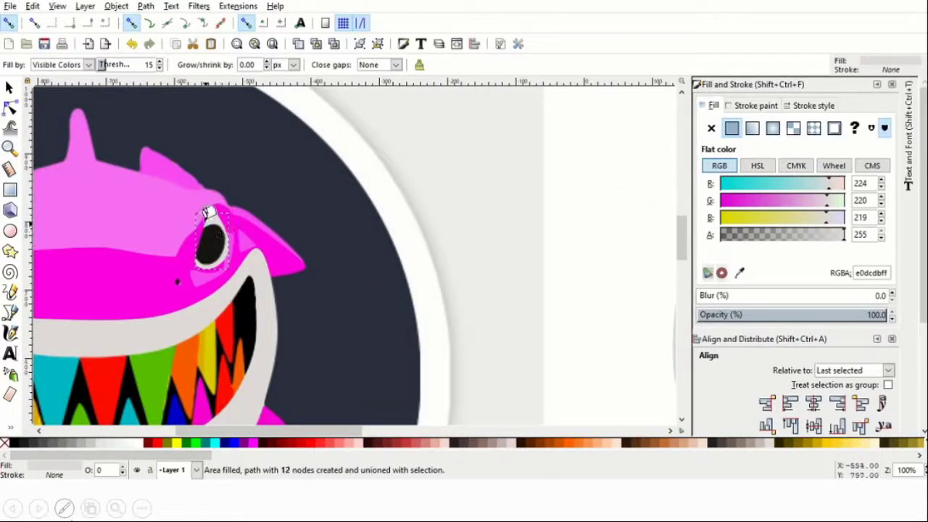
shift+click(207, 229)
click(33, 6)
click(66, 21)
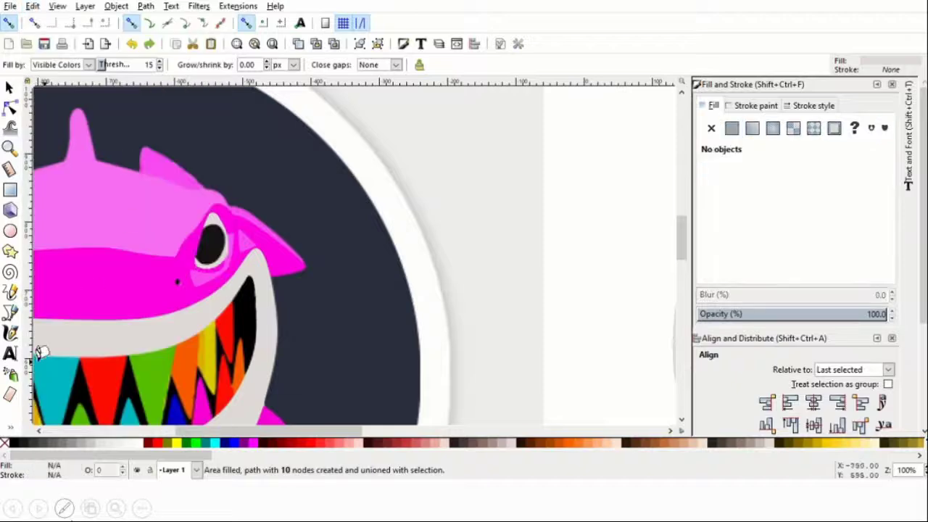
- Move the e0dcdb eye-white shape onto the recreated right eye and stretch it to about 50 by 94 px
click(10, 88)
drag(215, 266, 606, 283)
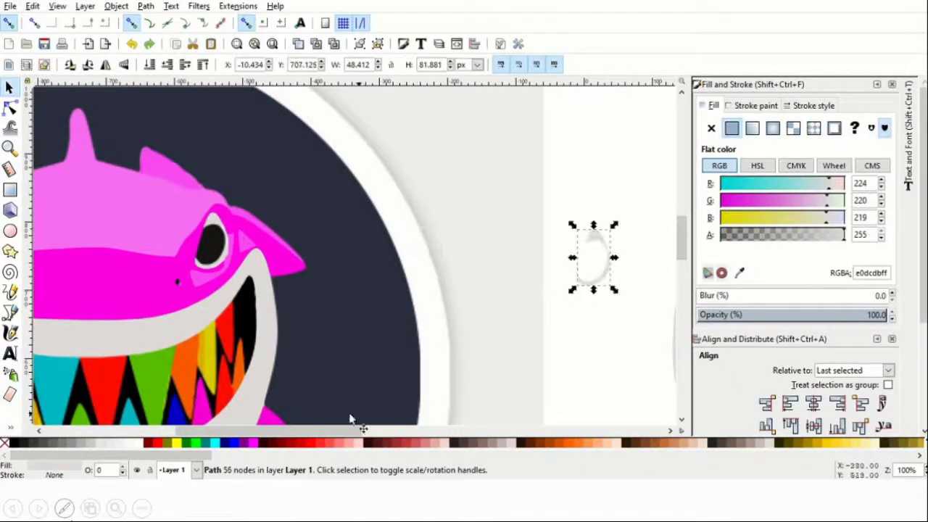
drag(334, 430, 475, 427)
drag(44, 282, 428, 251)
drag(443, 218, 448, 211)
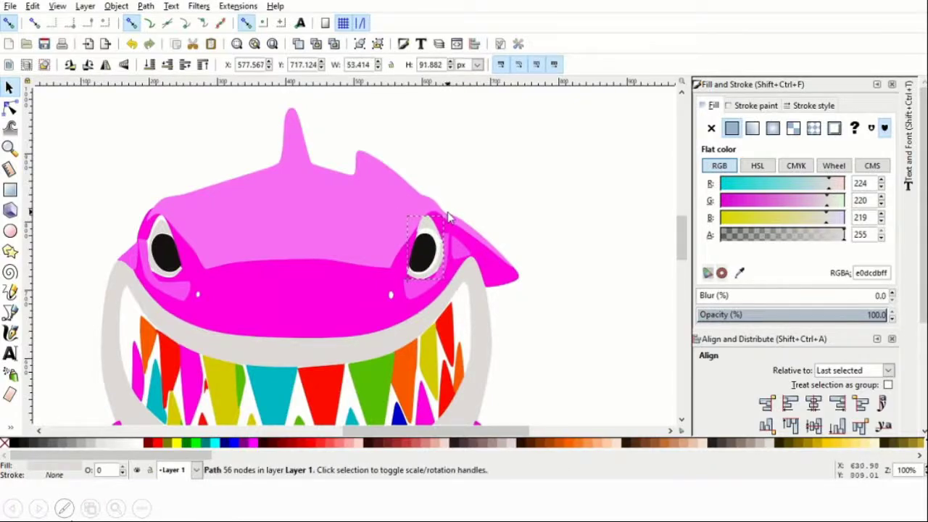
drag(406, 285, 408, 286)
click(517, 218)
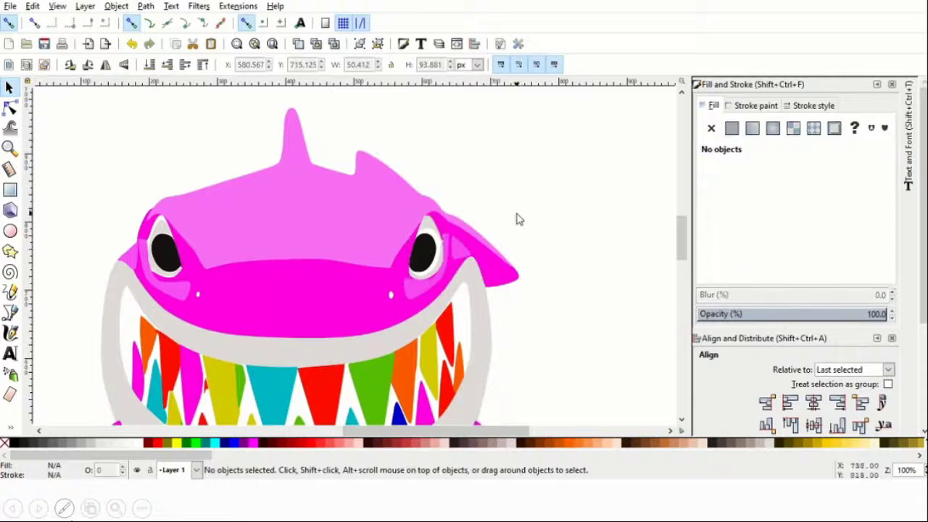
click(434, 232)
drag(435, 232, 432, 233)
click(567, 196)
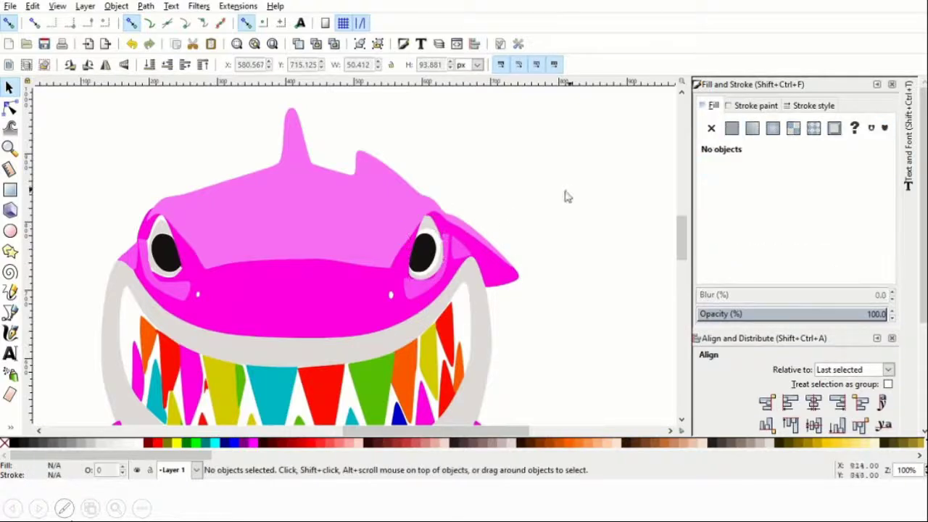
- Resize the left eye-white shape to about 49 by 92 px and the right one to about 50 by 91 px
click(160, 230)
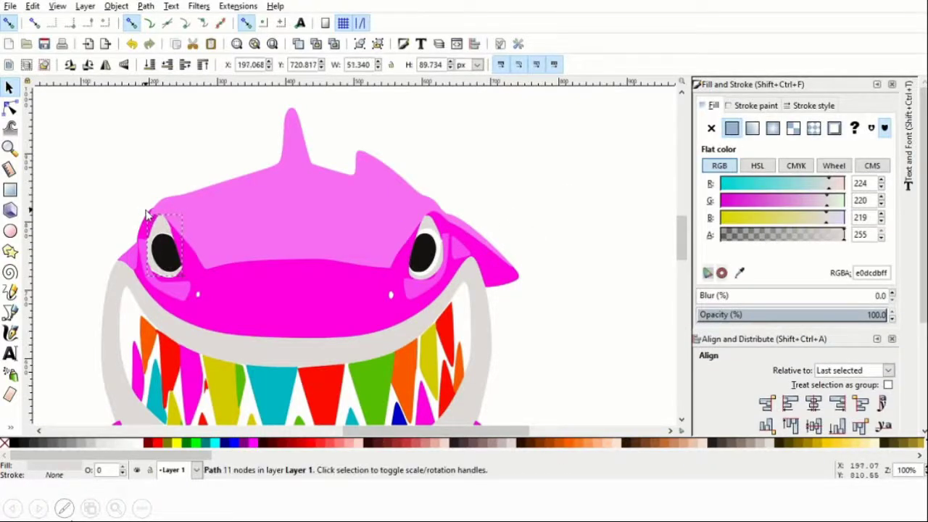
drag(187, 278, 186, 283)
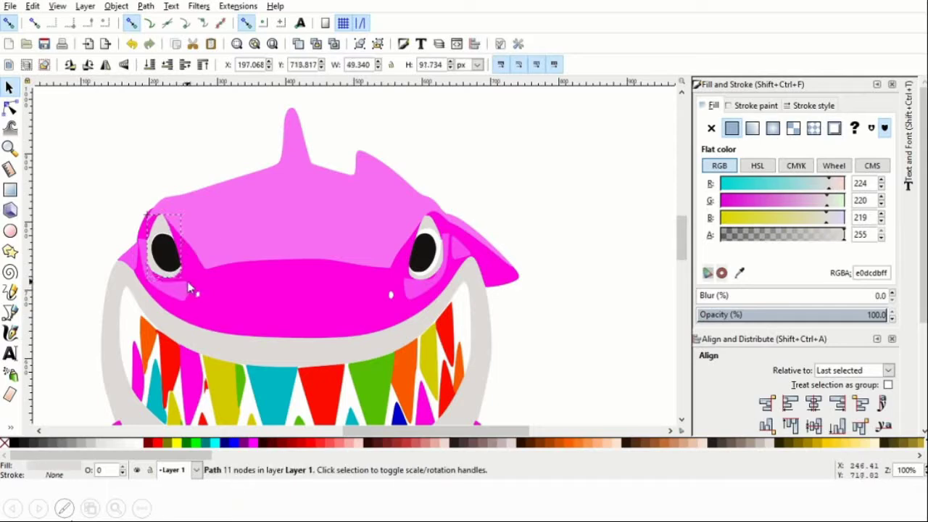
click(388, 123)
click(167, 252)
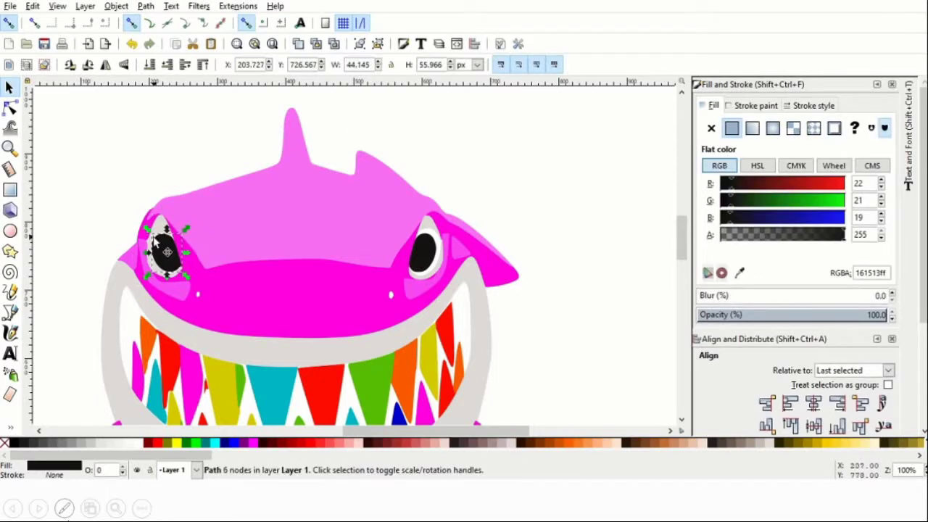
click(422, 280)
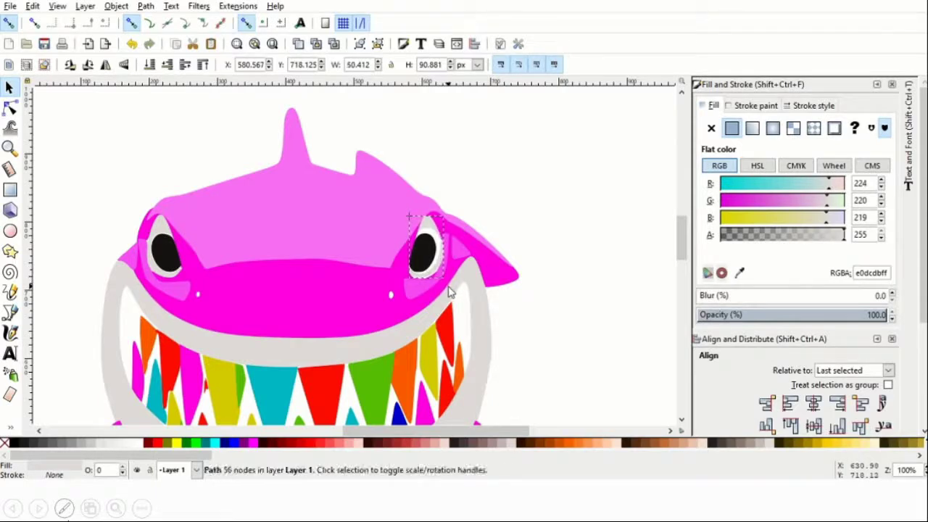
- Delete the black pupils from both eyes of the recreated shark
click(167, 254)
key(Delete)
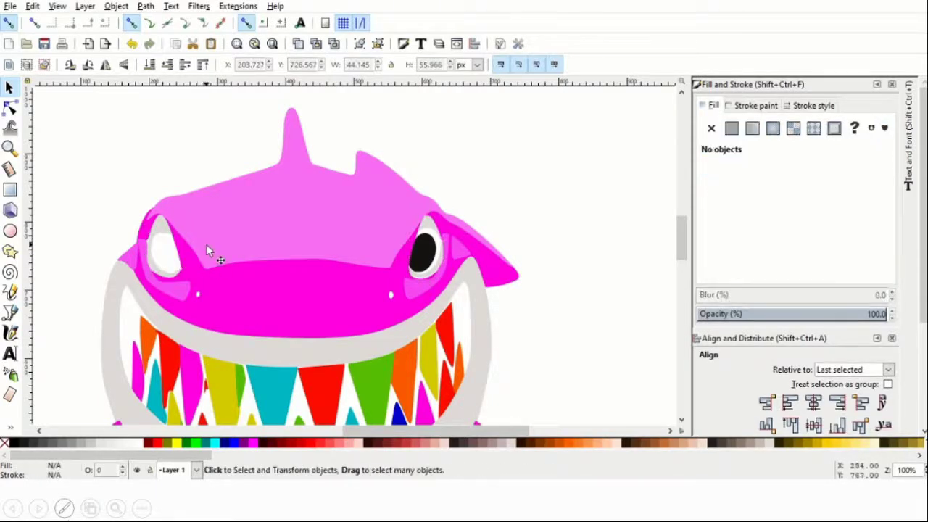
click(428, 255)
key(Delete)
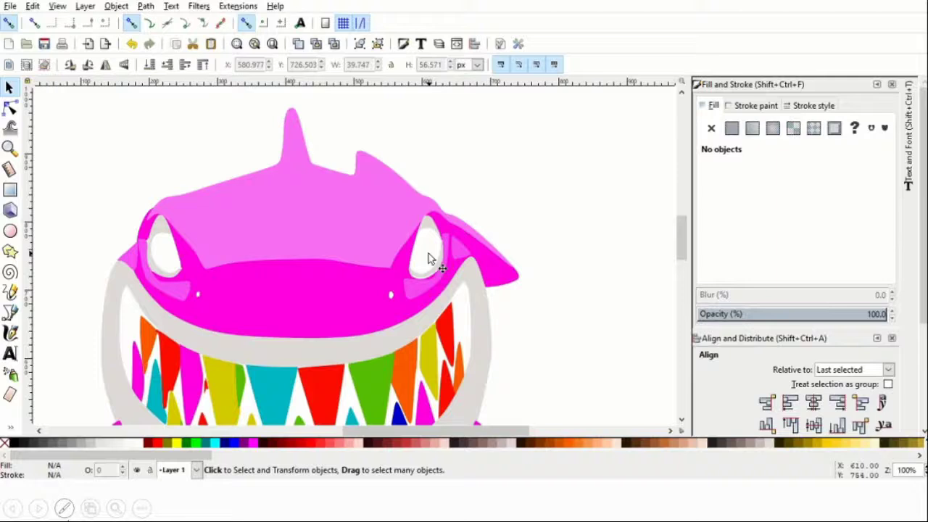
- Enlarge the underlying left eye-white shape to about 50 by 92 px and delete the duplicate moved off it
click(167, 239)
mouse_move(165, 234)
mouse_down()
mouse_move(144, 235)
mouse_move(164, 220)
mouse_up()
drag(184, 276, 187, 282)
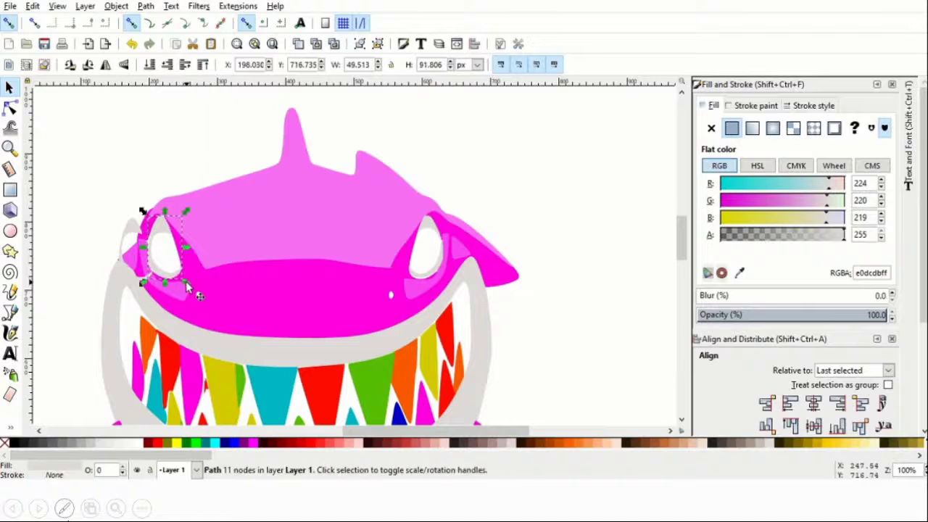
click(130, 235)
key(Delete)
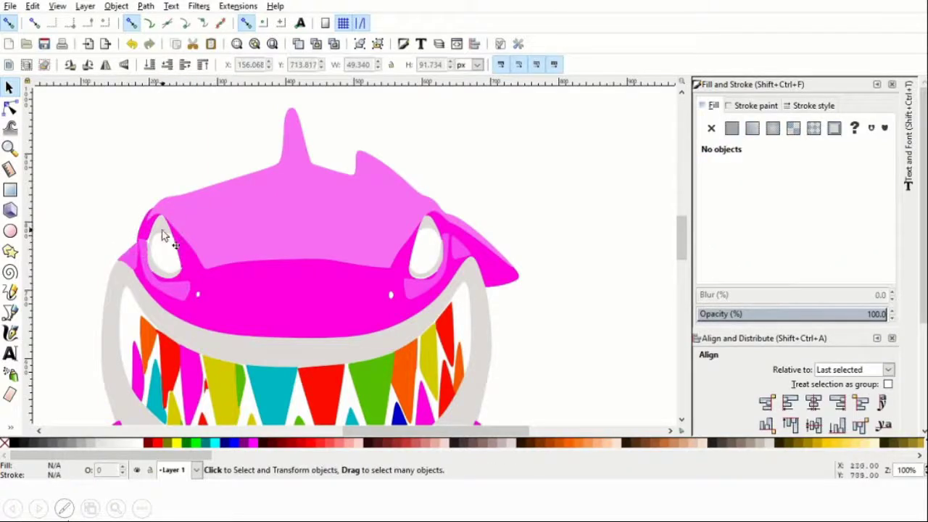
- Delete the other duplicate in the left eye and fit the remaining eye-white shape there at about 50 by 93 px
click(165, 235)
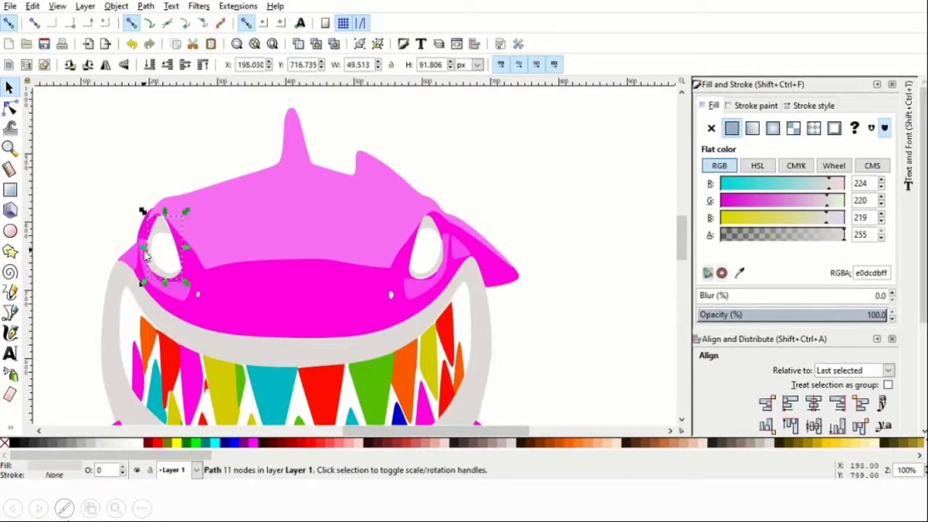
drag(142, 211, 146, 232)
click(164, 235)
key(Escape)
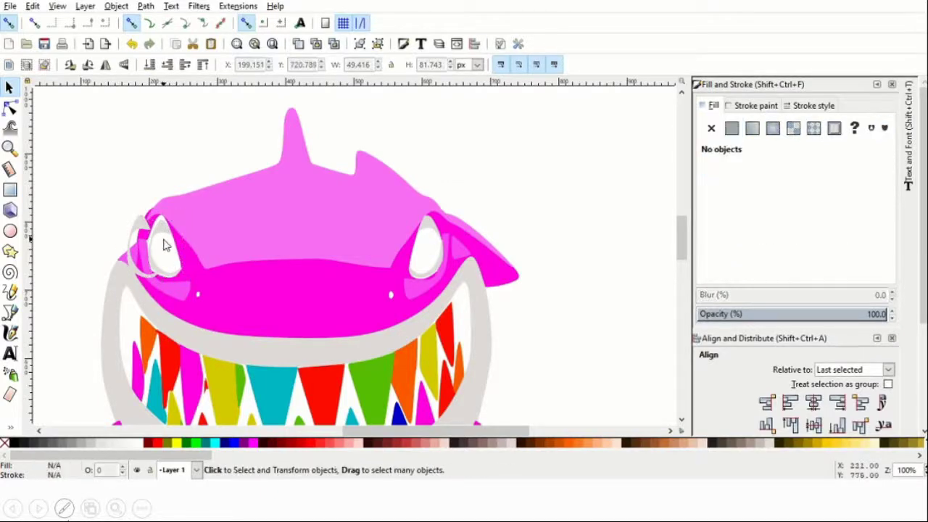
click(153, 239)
click(177, 168)
click(156, 229)
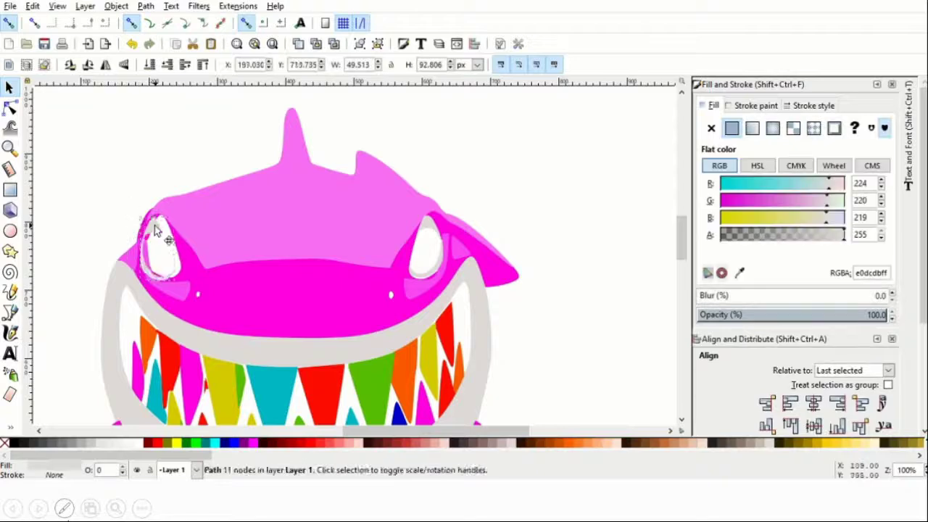
drag(161, 223, 163, 223)
click(503, 230)
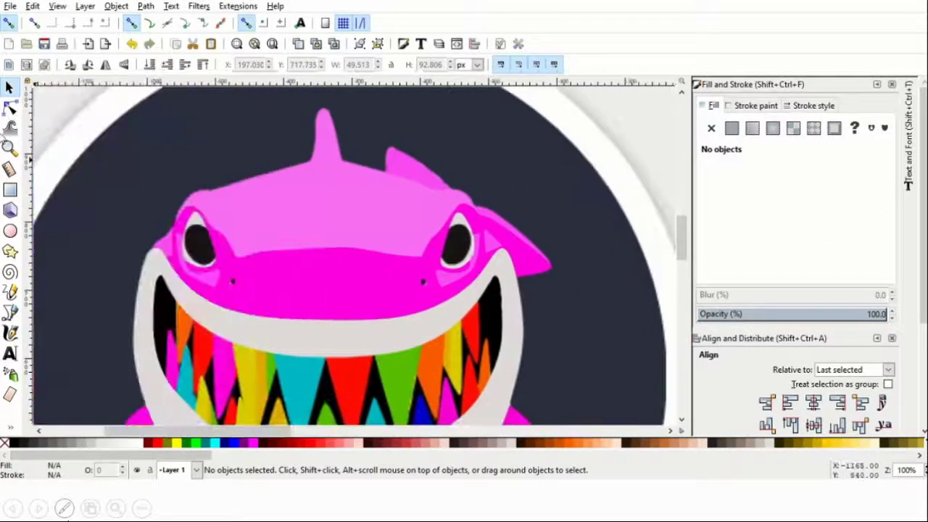
- Delete leftover traced shapes lying over the original shark logo
key(z)
click(25, 64)
click(26, 66)
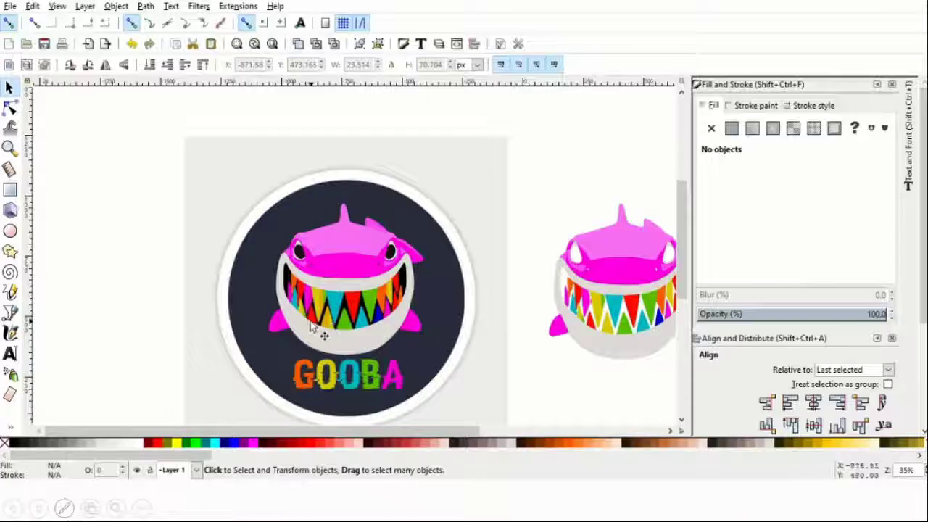
click(307, 324)
key(Escape)
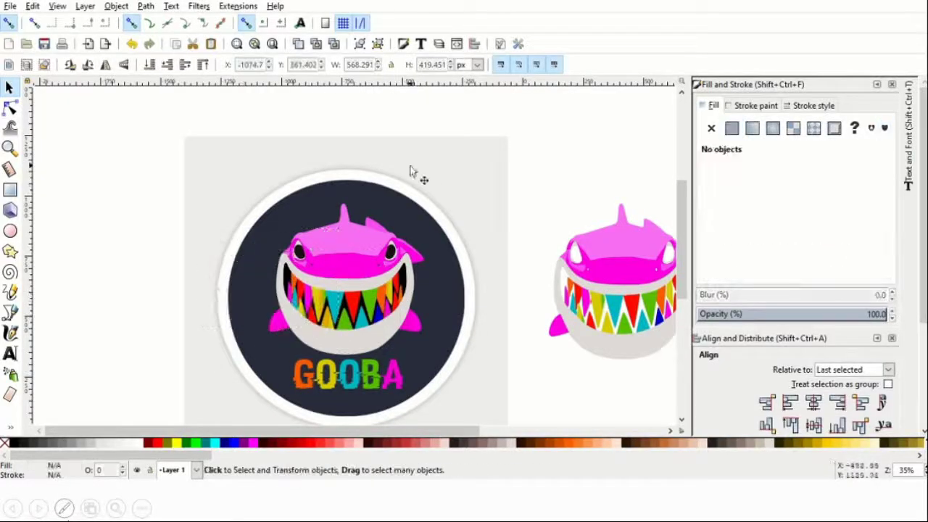
- Move the original logo image away from the leftover traced shapes and delete the gray jaw pieces and small pink fragment
drag(409, 172, 269, 125)
click(330, 260)
key(Escape)
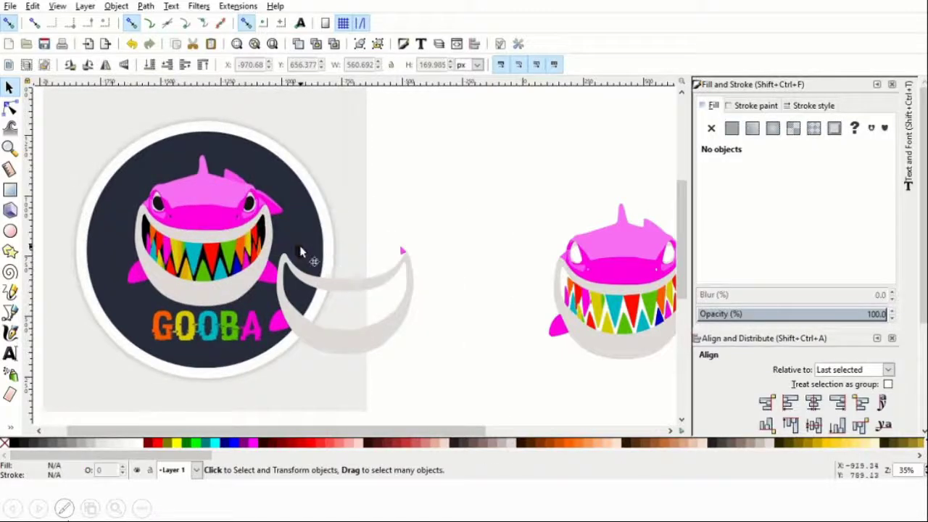
click(297, 249)
key(Delete)
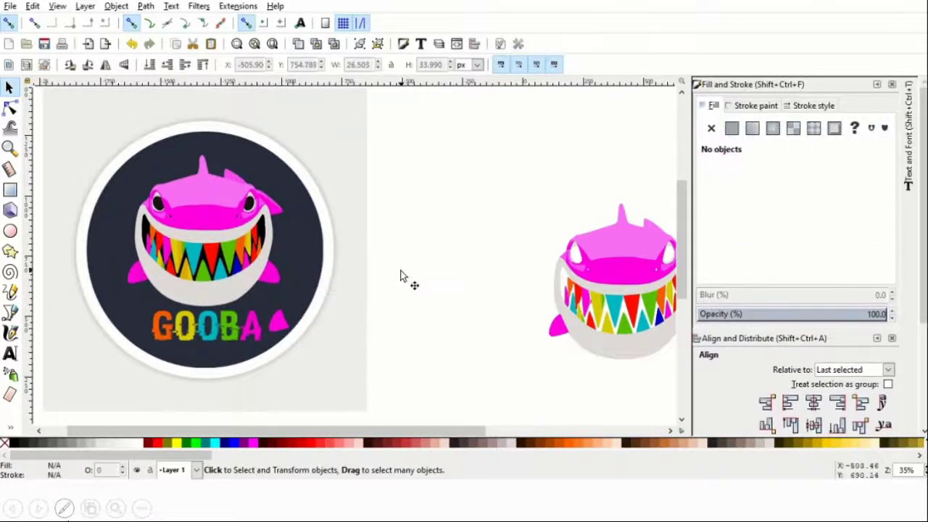
- Group all the objects of the recreated shark and move the group closer to the original logo
drag(453, 428, 531, 429)
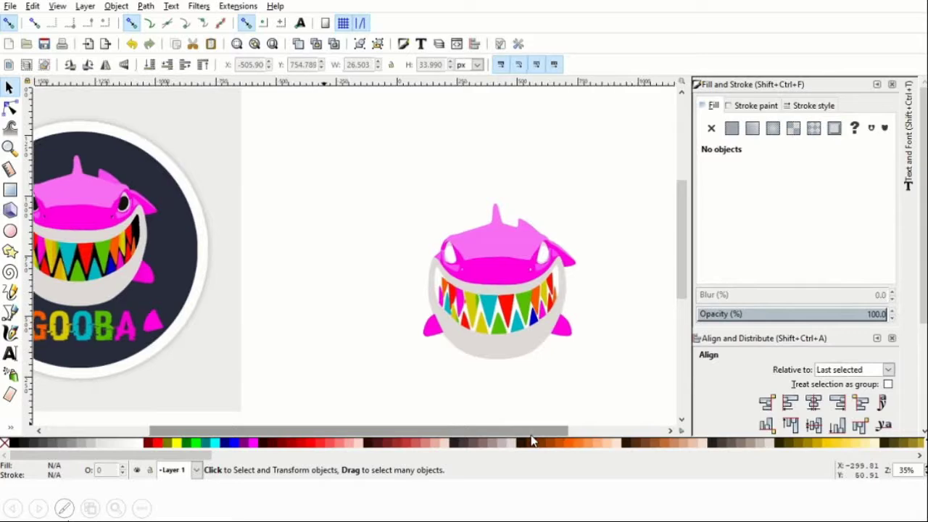
click(114, 8)
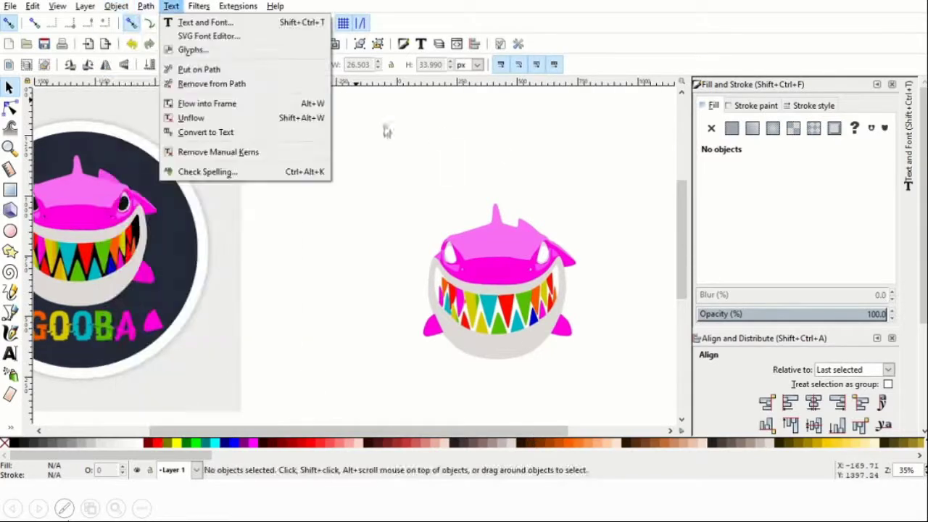
click(385, 129)
drag(372, 157, 398, 399)
click(115, 7)
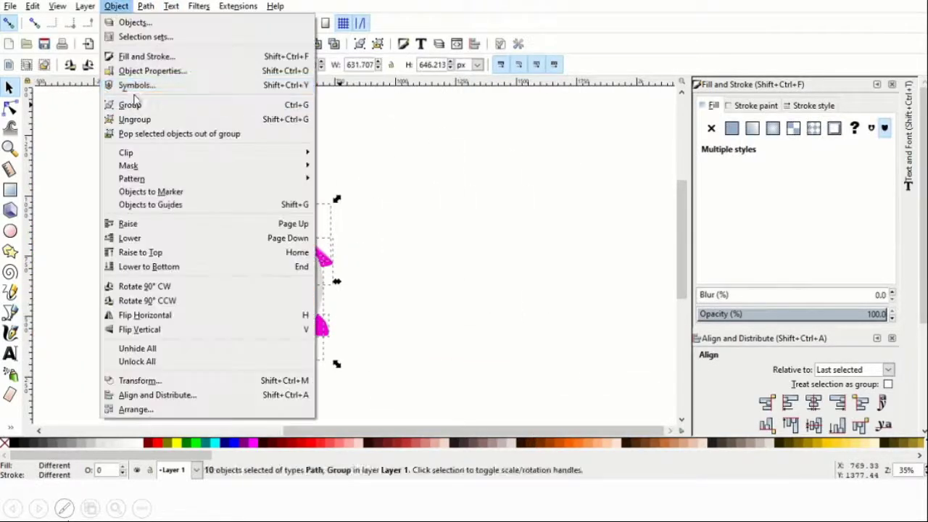
click(132, 103)
click(181, 170)
drag(261, 281, 137, 193)
drag(287, 429, 137, 438)
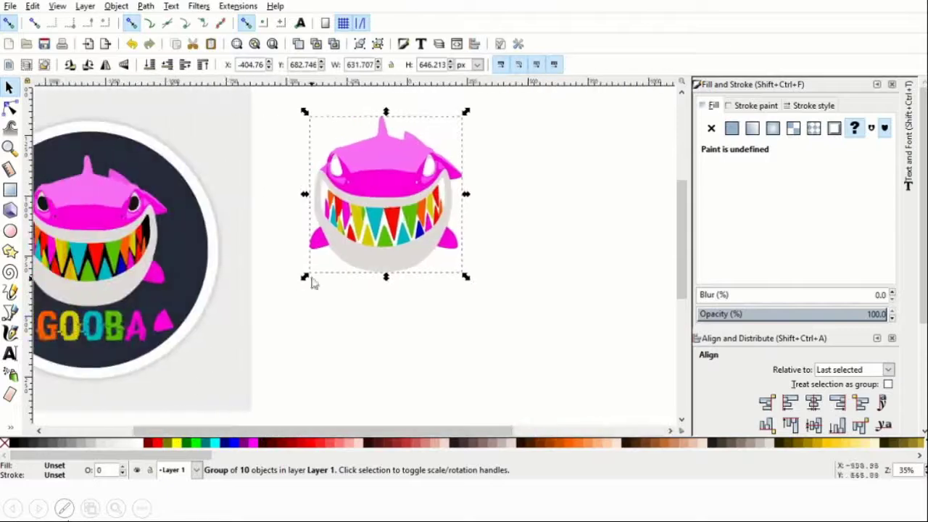
- Move the shark group down and left into the clear area beside the original logo, and ungroup it
click(33, 6)
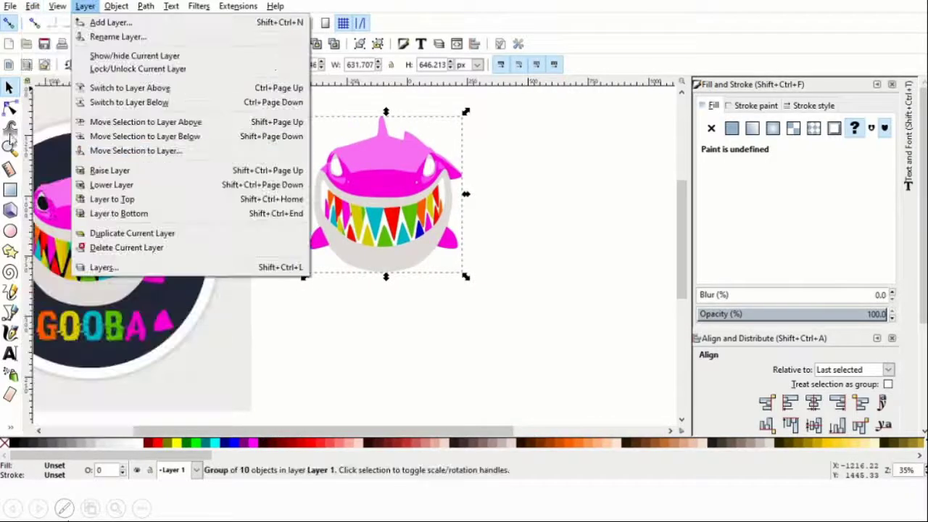
click(10, 148)
click(9, 149)
click(9, 64)
key(s)
click(404, 128)
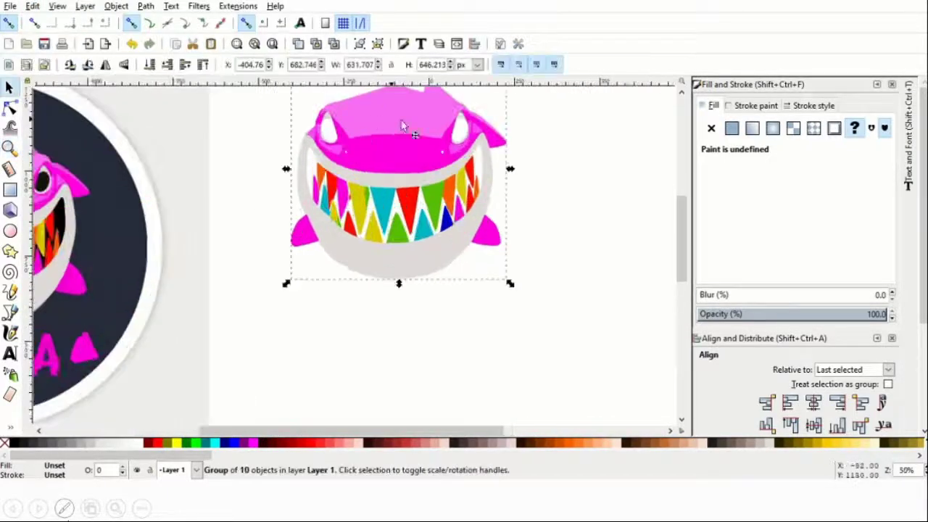
drag(404, 129, 353, 207)
click(118, 9)
click(142, 104)
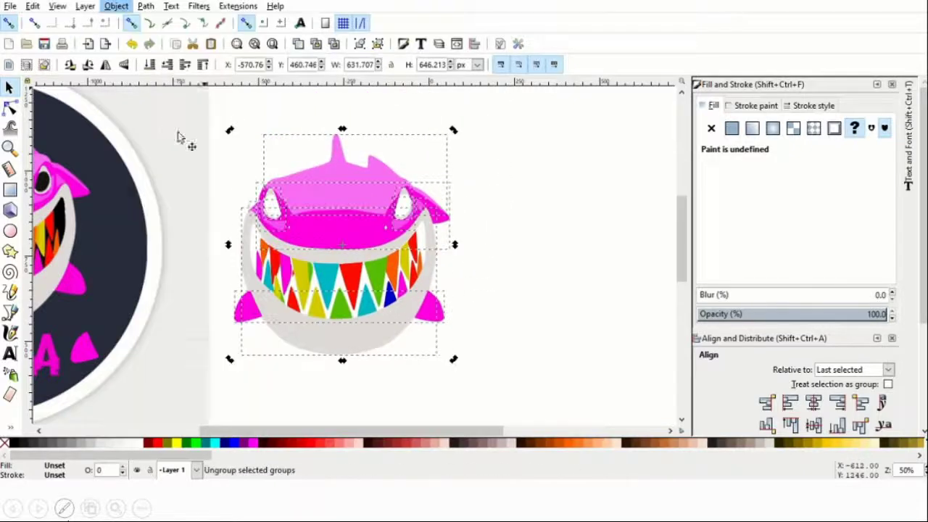
click(194, 167)
click(266, 252)
click(204, 327)
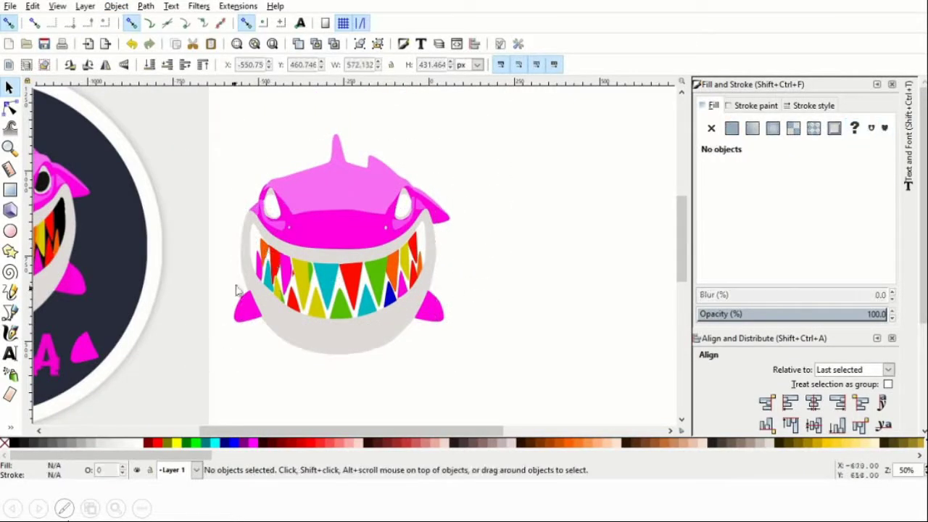
- Enter the teeth group and enlarge the orange teeth path slightly to about 479 by 162 px
double_click(269, 261)
click(269, 264)
click(271, 255)
click(261, 246)
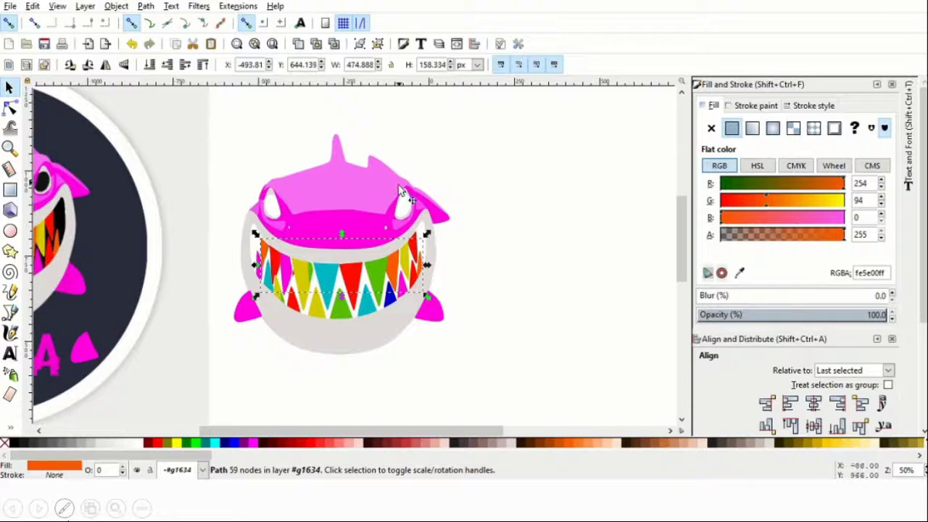
mouse_move(255, 235)
mouse_down()
mouse_move(272, 246)
mouse_move(254, 233)
mouse_up()
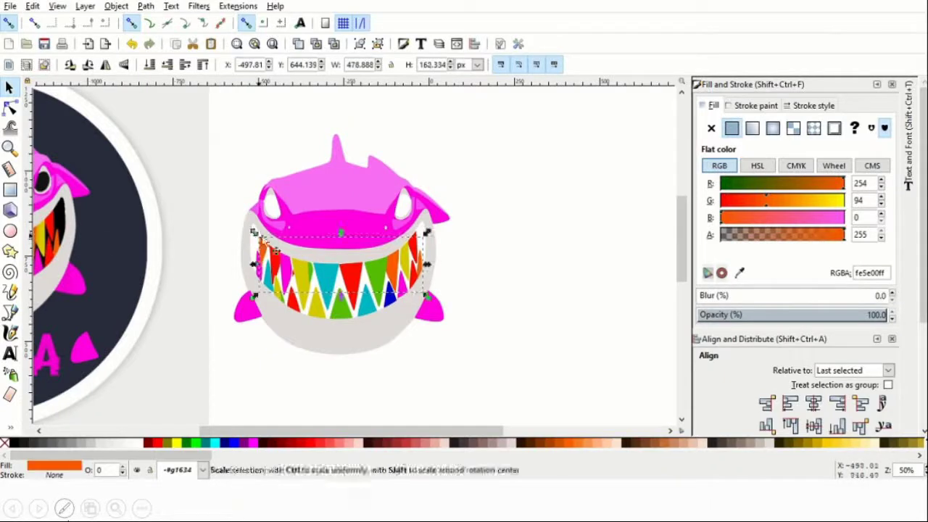
click(423, 267)
click(375, 251)
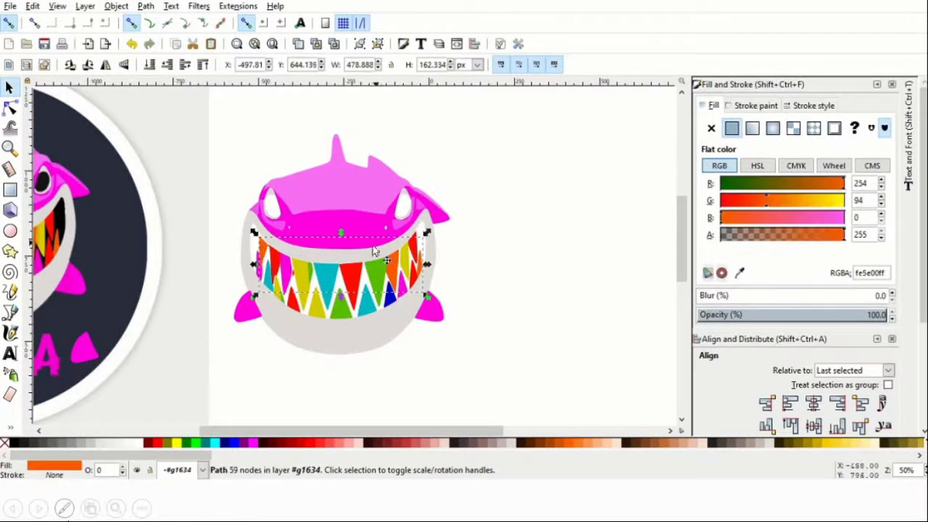
- Rotate the orange teeth path slightly clockwise to fit the mouth
click(265, 252)
click(262, 249)
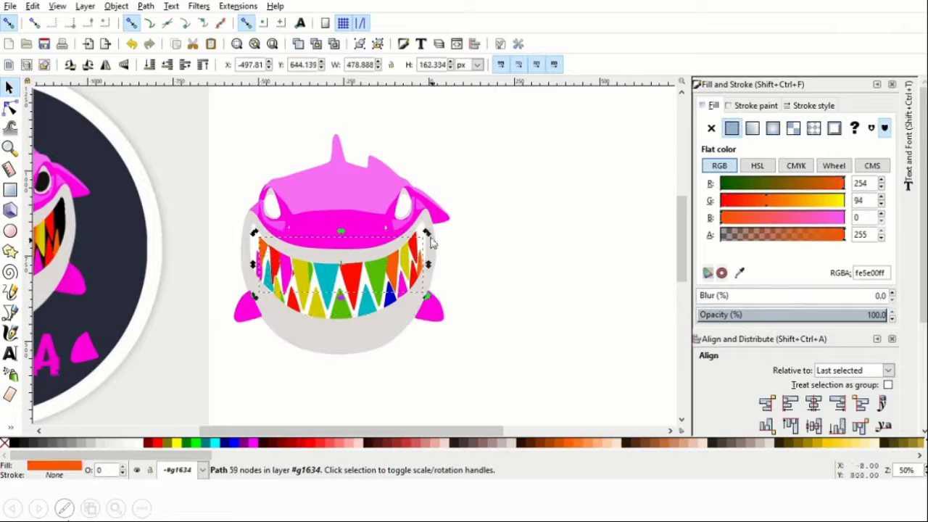
drag(429, 237, 427, 239)
click(529, 227)
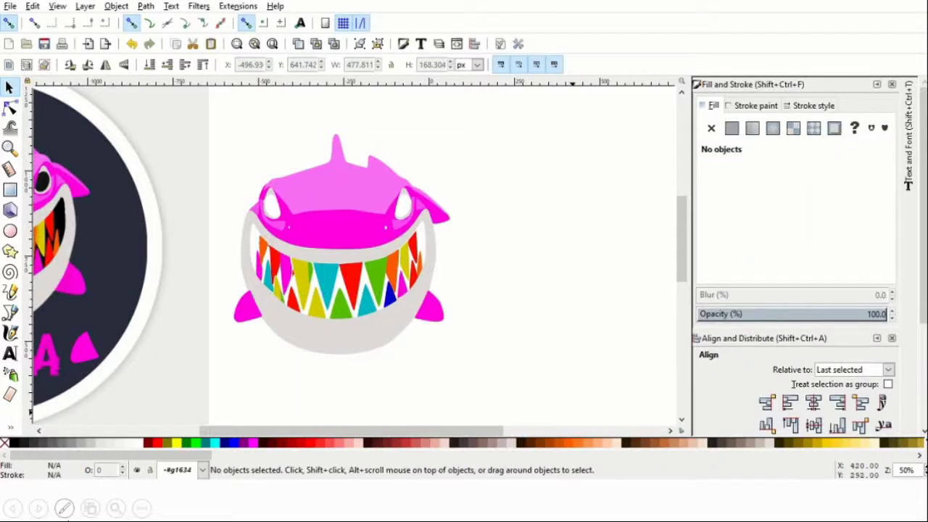
click(290, 303)
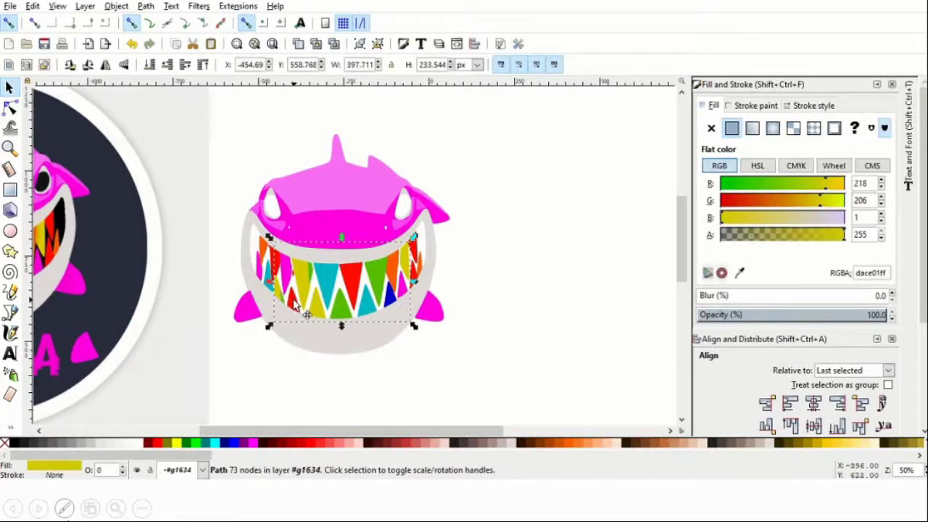
drag(291, 303, 290, 304)
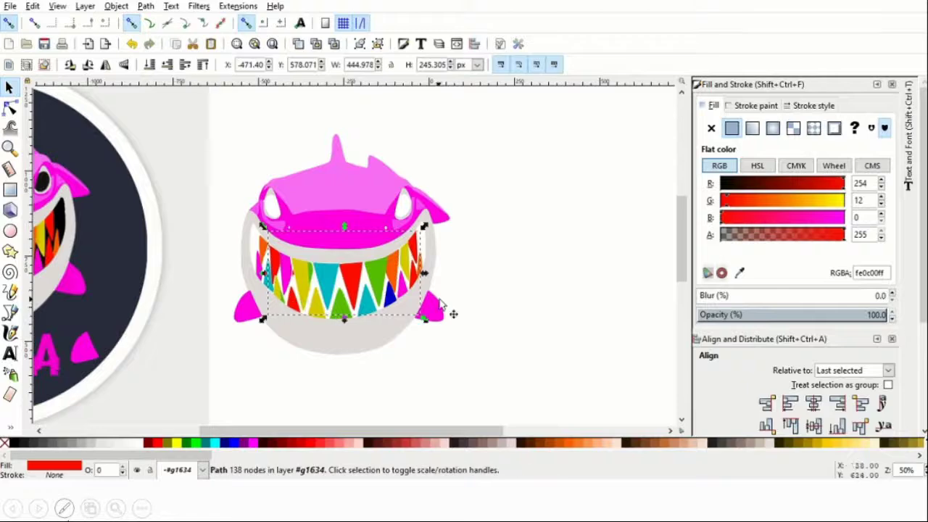
click(535, 299)
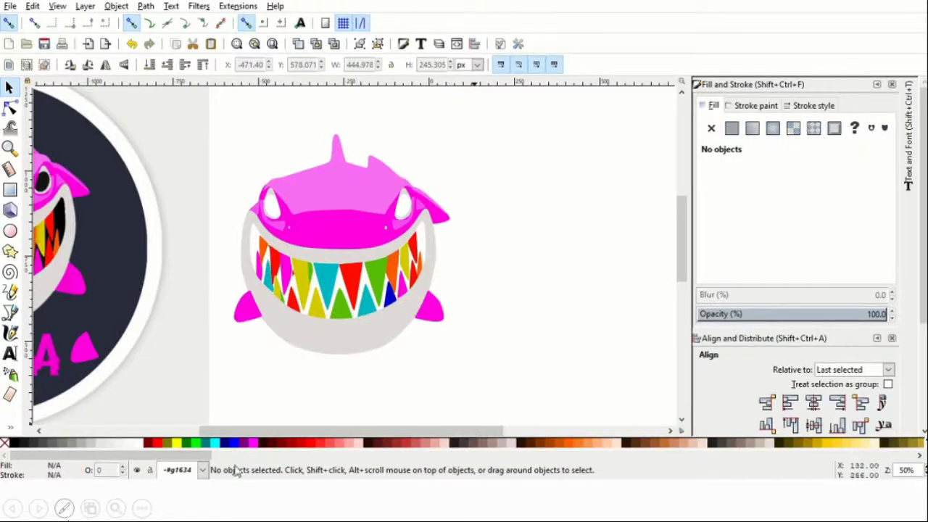
- Combine all parts of the recreated shark into a single group
drag(215, 114, 519, 406)
click(116, 6)
click(129, 104)
click(594, 288)
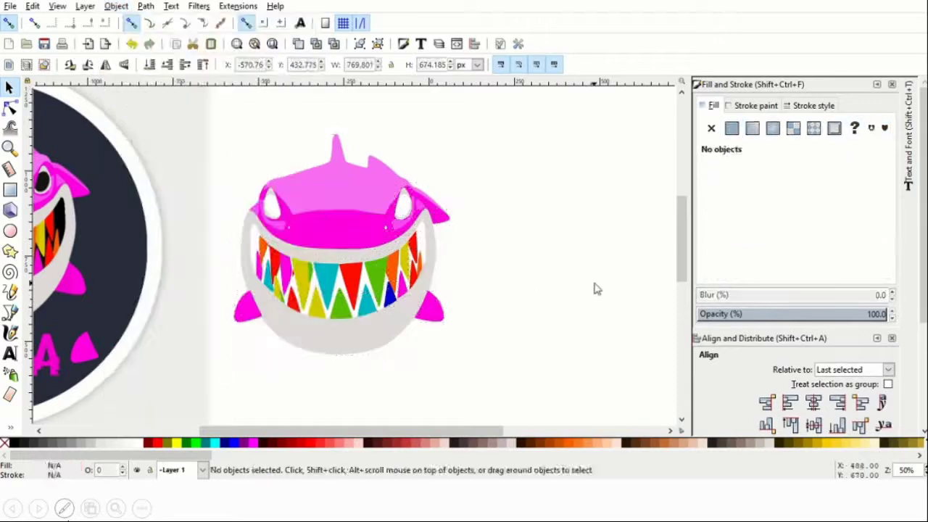
- Draw a black circle about 540 by 544 px beside the shark and add Layer 2 below the current layer
click(11, 231)
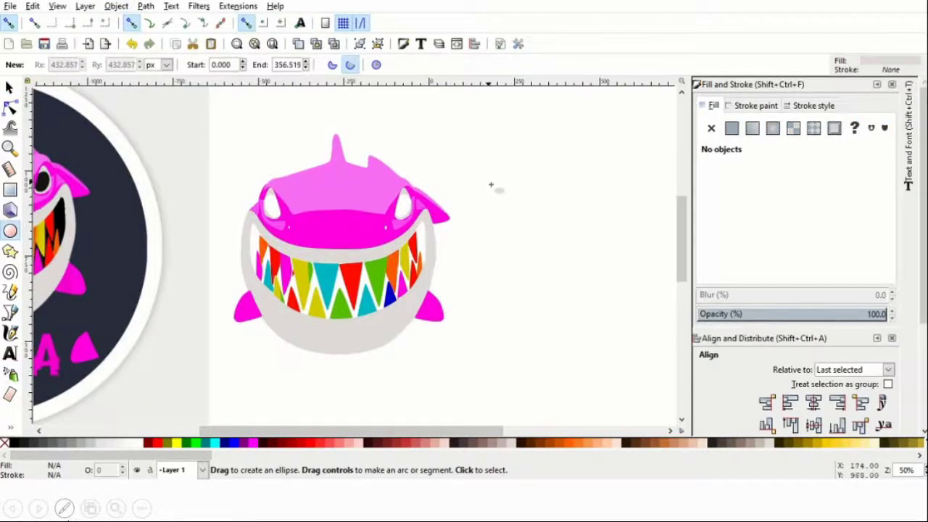
drag(491, 185, 672, 366)
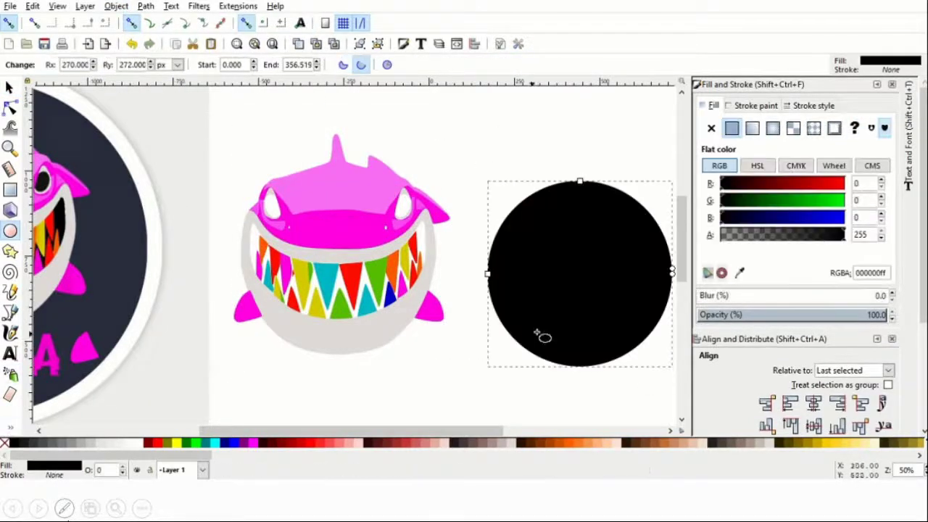
click(85, 6)
click(109, 22)
click(507, 256)
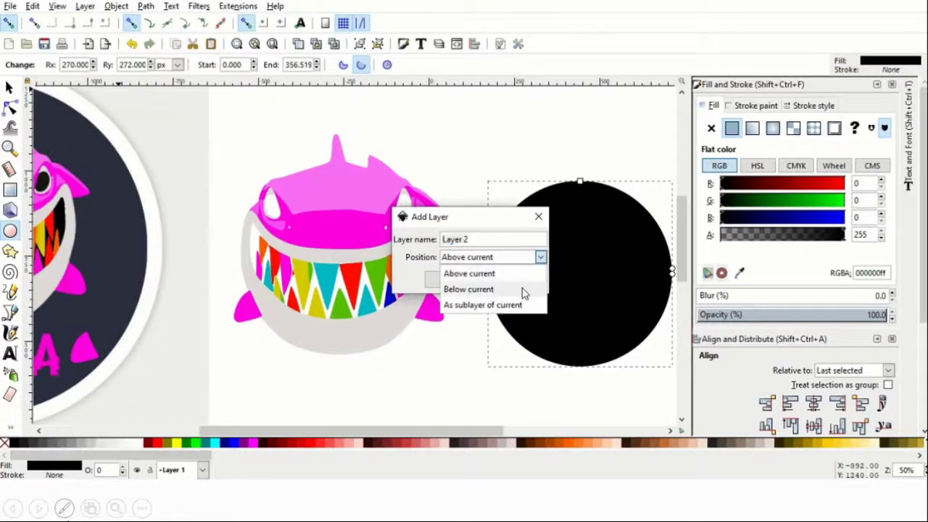
click(478, 290)
click(514, 279)
click(515, 288)
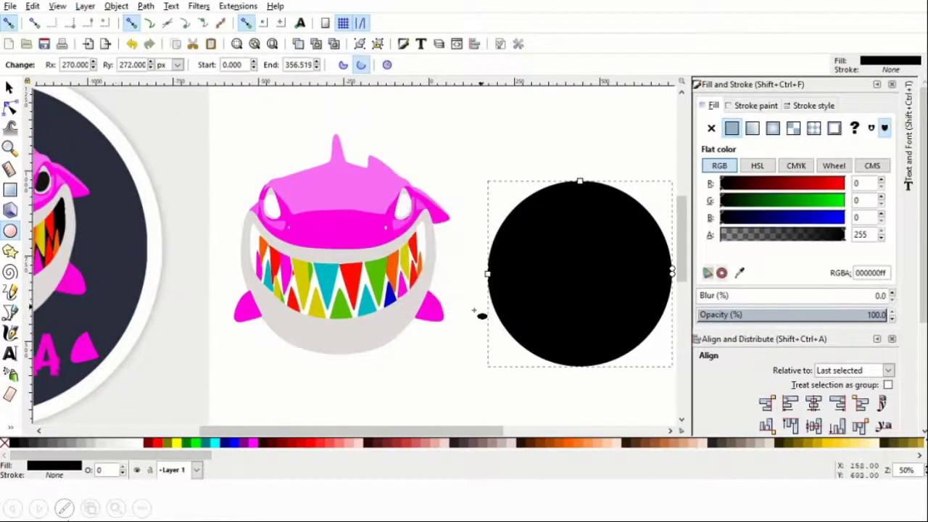
- Copy the black circle, delete it from Layer 1 and paste it onto Layer 2
click(9, 87)
right_click(622, 292)
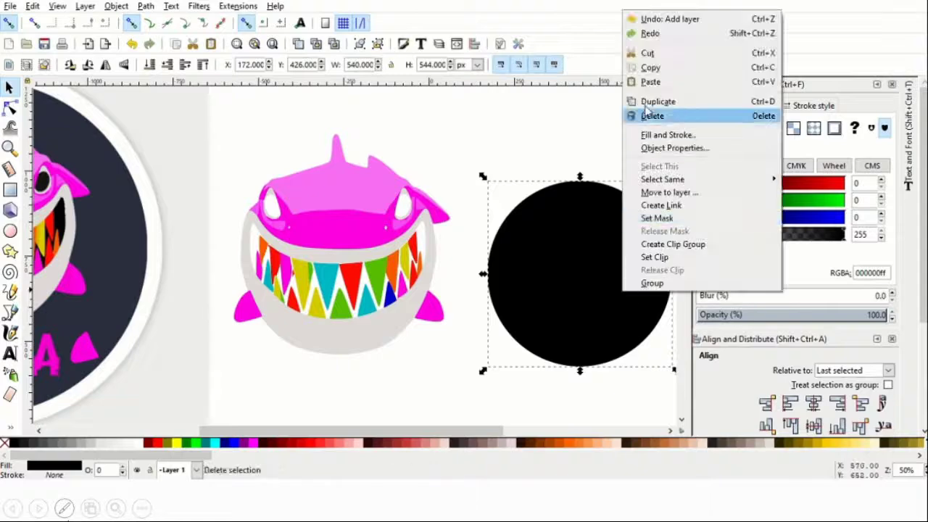
click(638, 66)
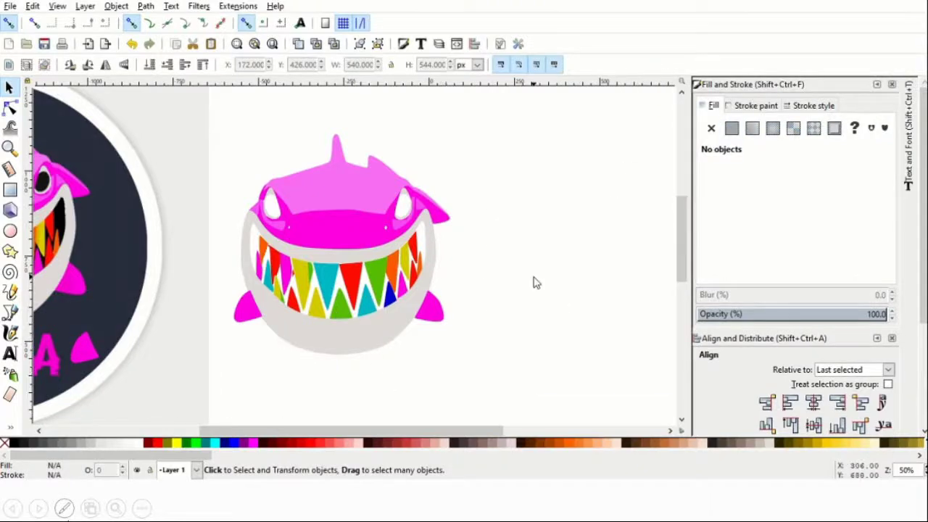
right_click(534, 283)
click(177, 470)
click(174, 440)
right_click(506, 283)
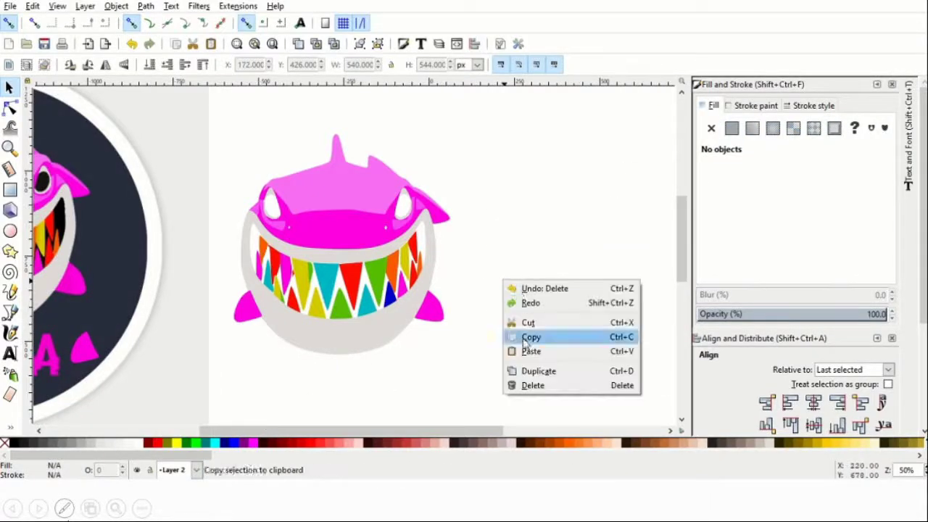
click(530, 351)
- Place the black circle partly behind the shark and enlarge it to about 769 by 775 px
drag(514, 365, 376, 249)
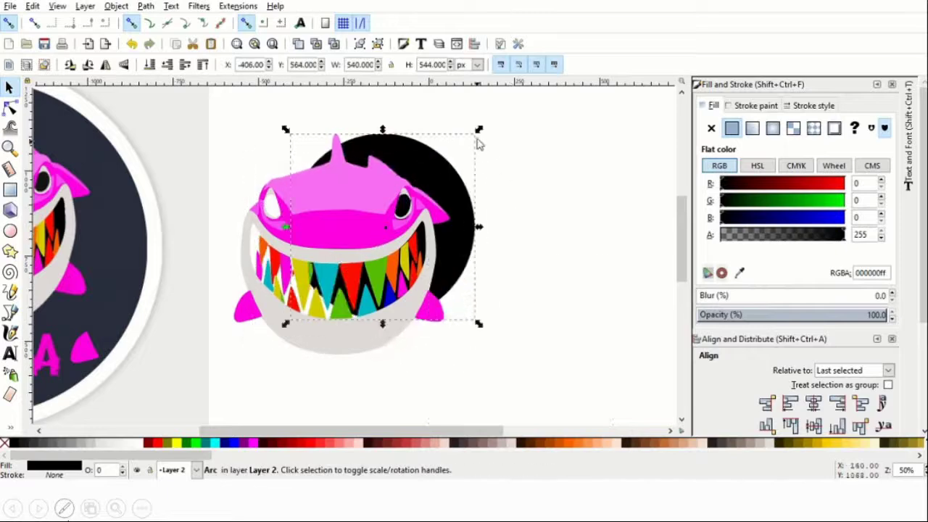
drag(479, 129, 512, 97)
drag(512, 324, 557, 370)
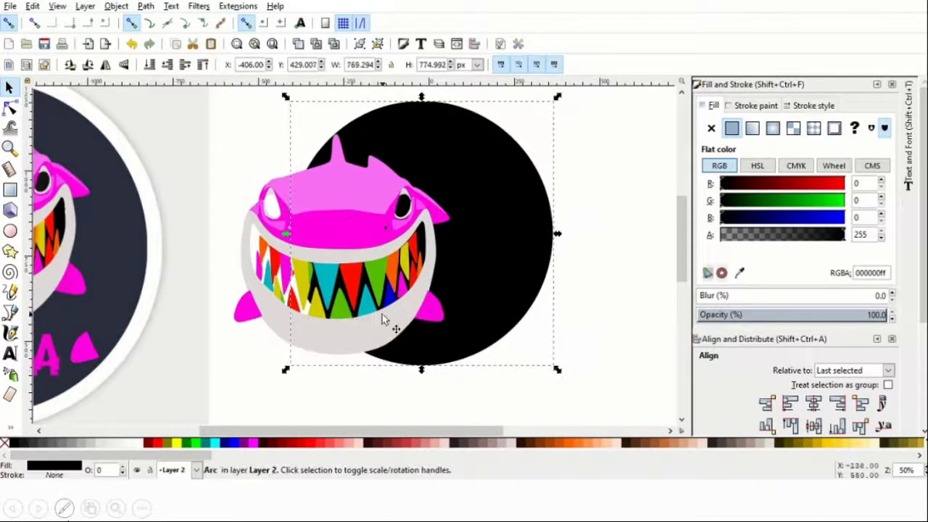
- Move the shark group over the black circle, and reposition and enlarge the circle to about 877 by 883 px
drag(382, 319, 436, 311)
click(621, 314)
drag(485, 429, 442, 436)
click(522, 354)
drag(628, 370, 644, 386)
drag(548, 363, 537, 355)
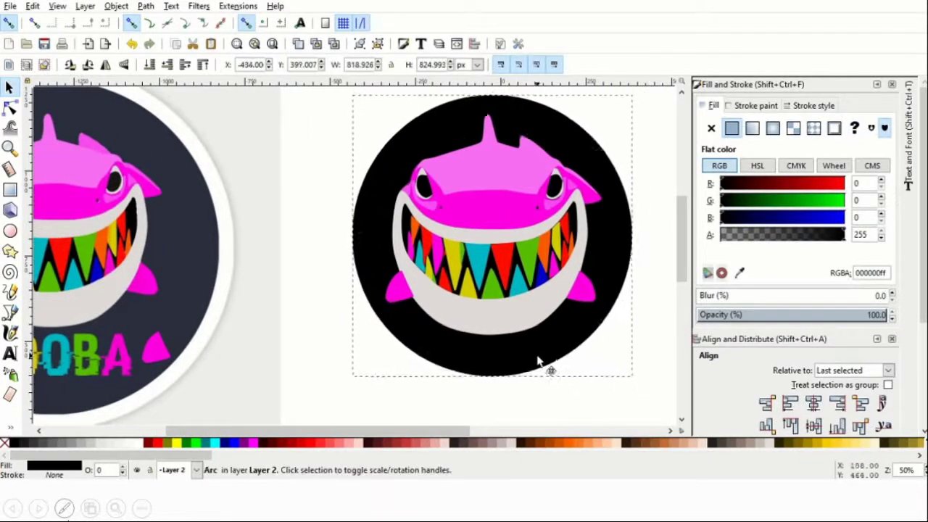
mouse_move(640, 381)
mouse_down()
mouse_move(658, 400)
mouse_move(648, 390)
mouse_up()
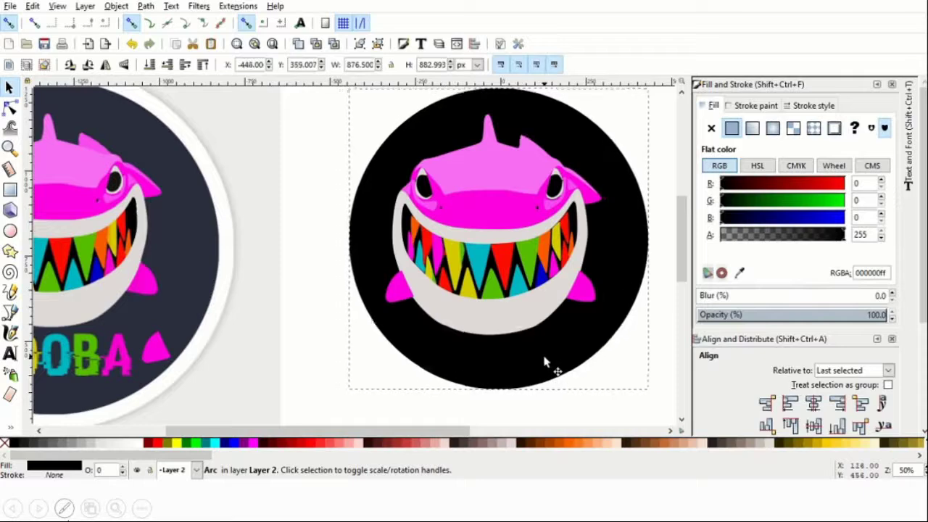
- Nudge the black circle left to center it behind the shark
key(Left)
key(Left)
key(Left)
key(Left)
key(Left)
click(286, 353)
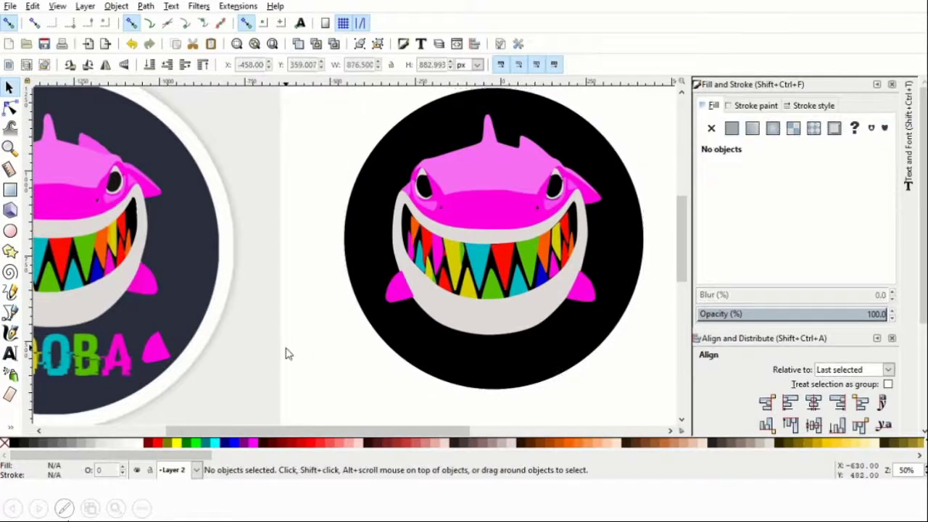
- Ungroup the shark and stretch the cyan teeth path downward to about 333 by 180 px
click(420, 266)
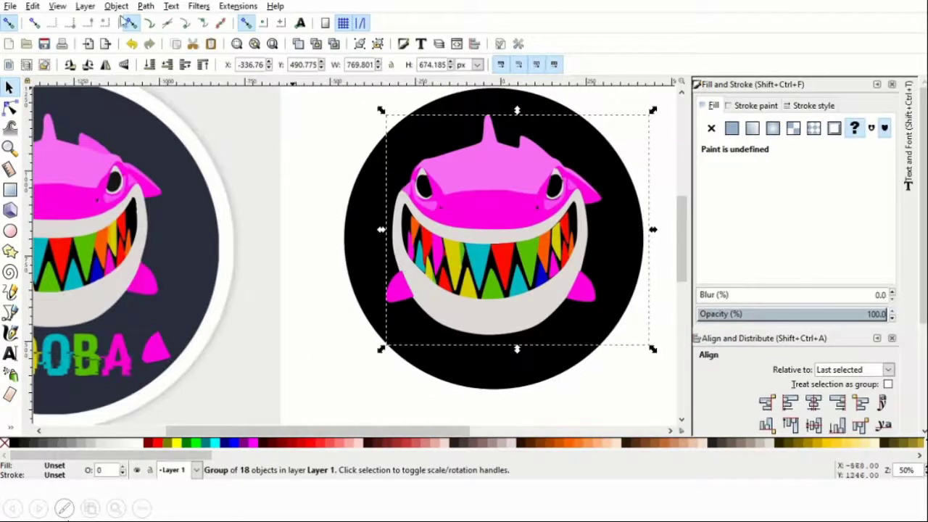
click(116, 6)
click(124, 119)
click(304, 292)
click(420, 266)
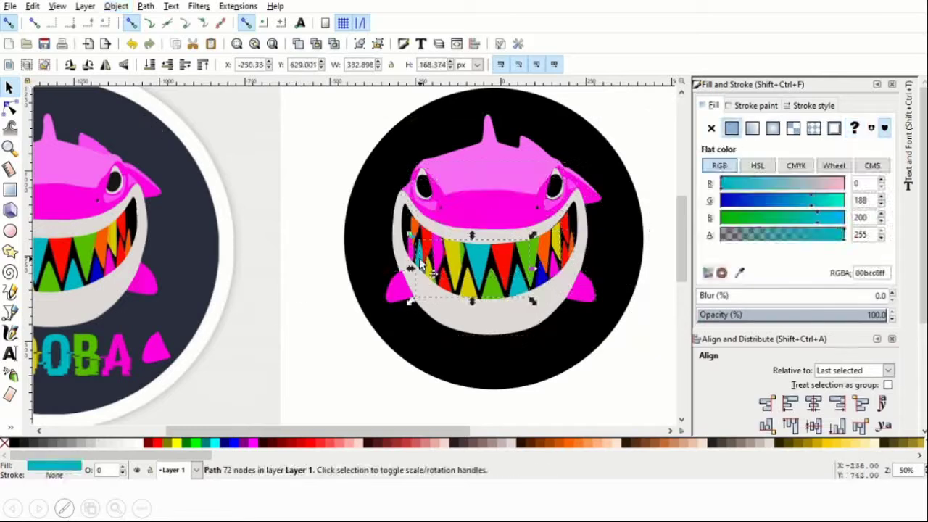
drag(532, 300, 536, 305)
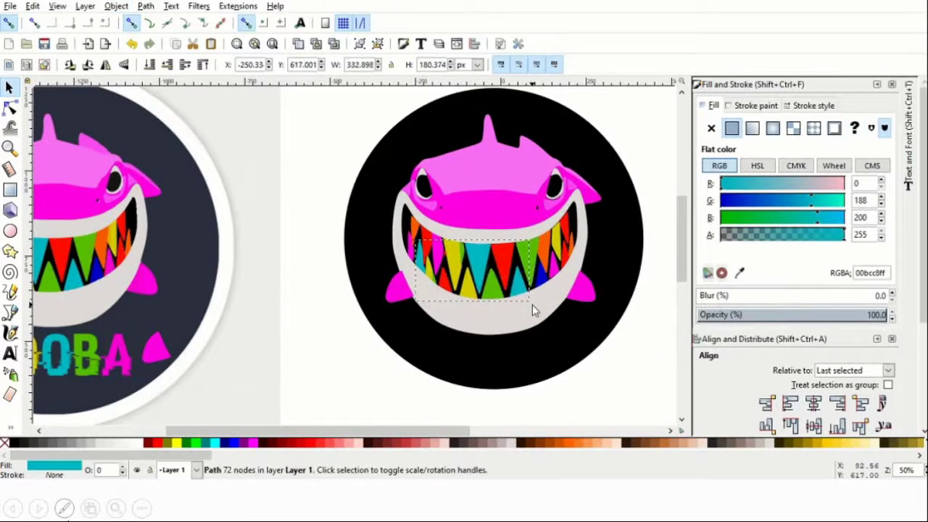
click(321, 300)
click(420, 266)
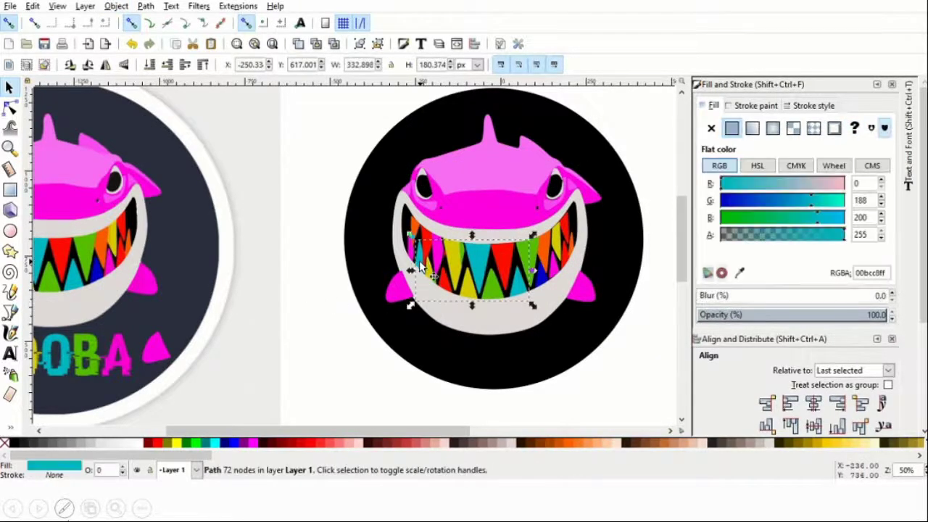
- Shift the cyan teeth path slightly left and down to X -254.33, Y 615.001
drag(419, 260, 420, 266)
click(321, 239)
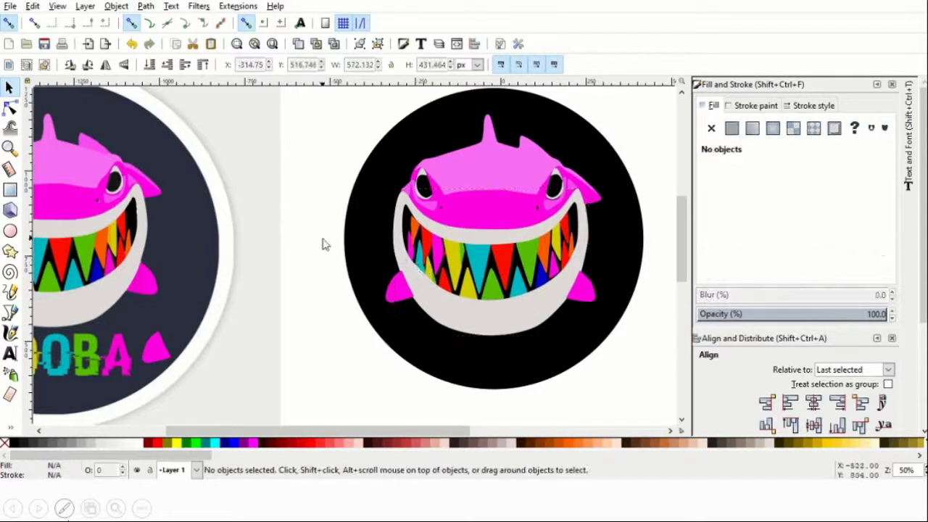
double_click(420, 269)
click(10, 88)
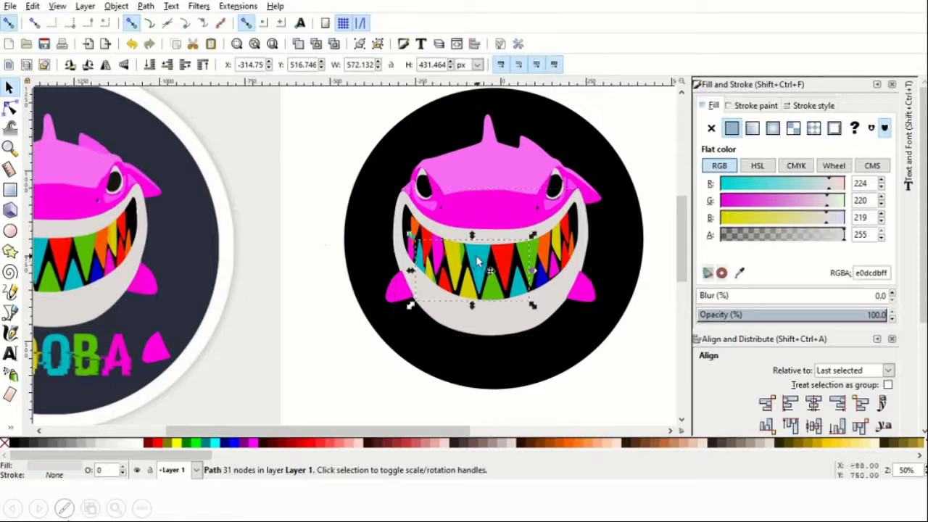
click(428, 278)
drag(478, 269, 476, 270)
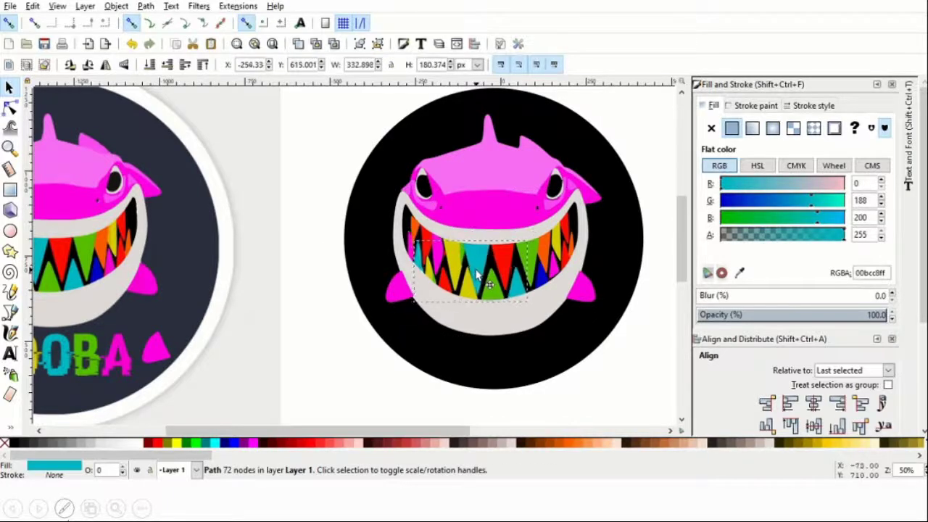
- Move the green teeth path slightly left and down to X -203.87, Y 615.788, and stretch it upward
click(352, 325)
click(507, 298)
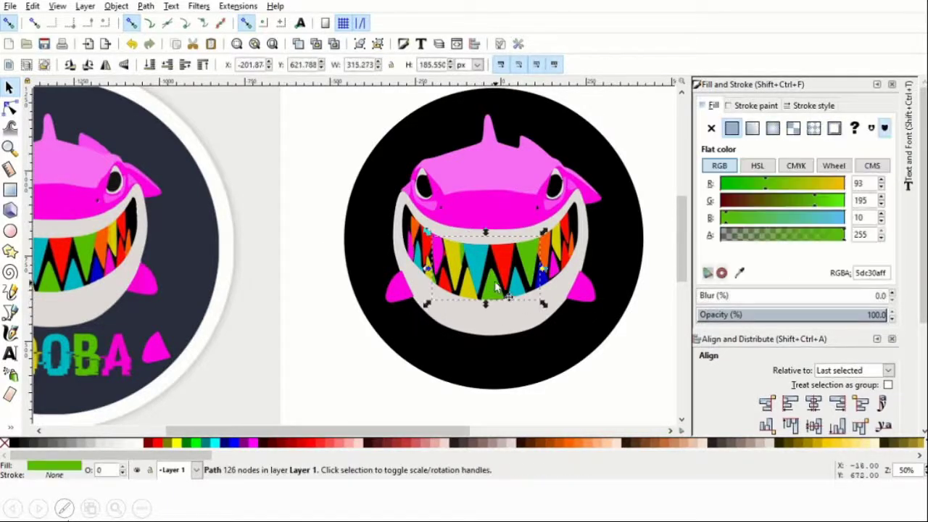
key(Left)
key(Up)
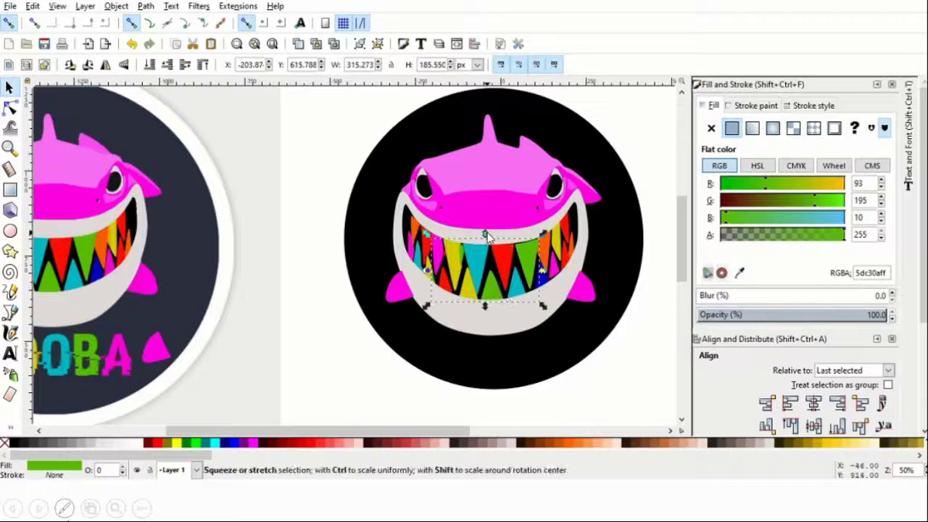
drag(485, 234, 488, 230)
- Stretch the magenta and orange teeth paths upward to meet the upper gum line
click(507, 255)
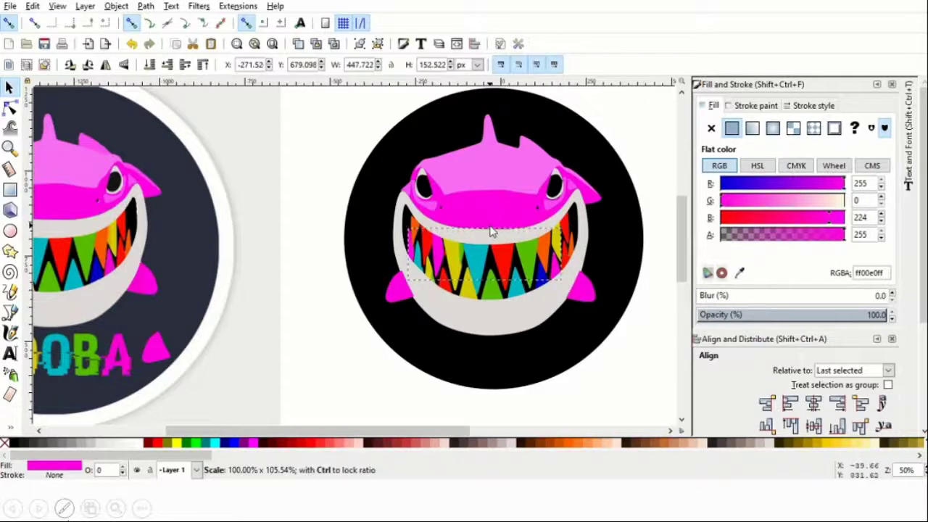
click(416, 224)
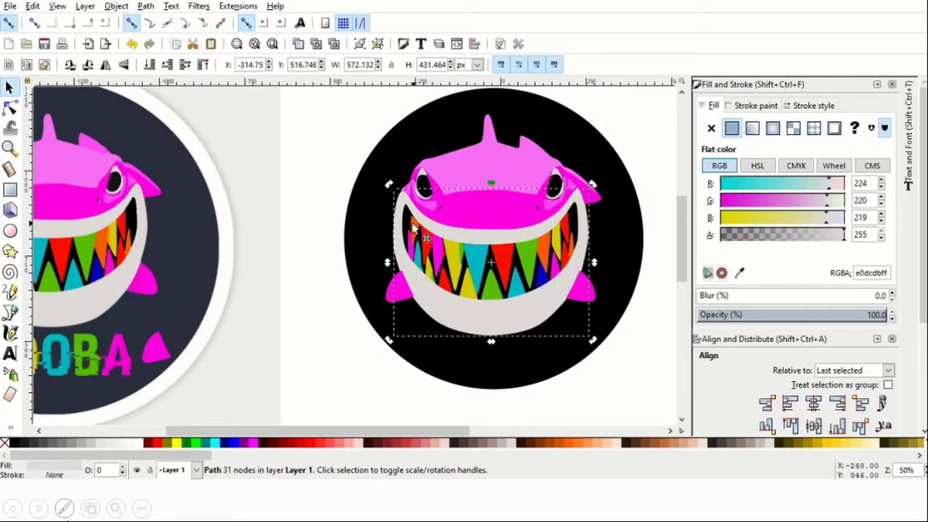
click(412, 227)
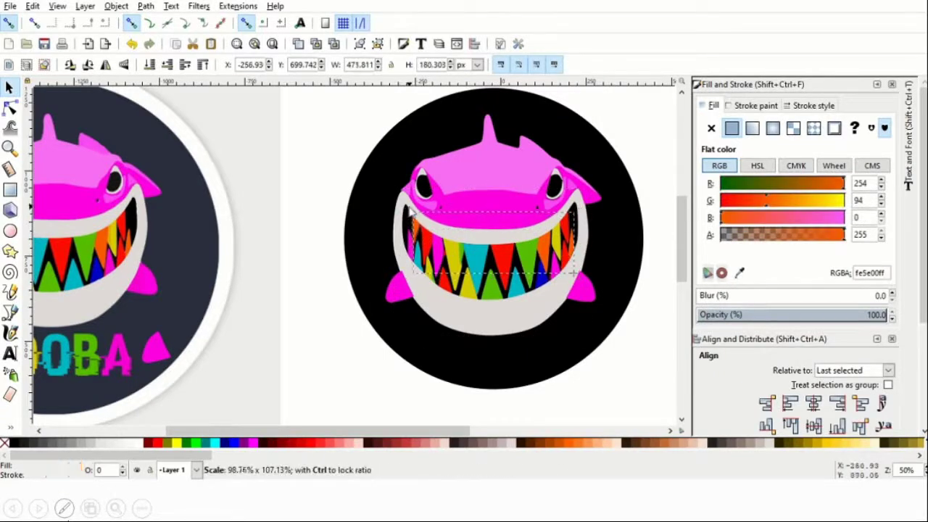
click(444, 280)
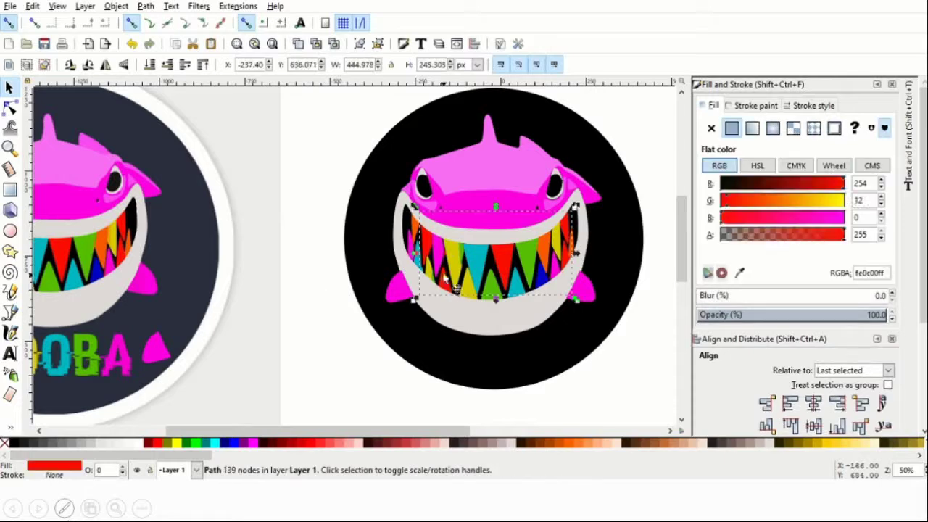
click(645, 379)
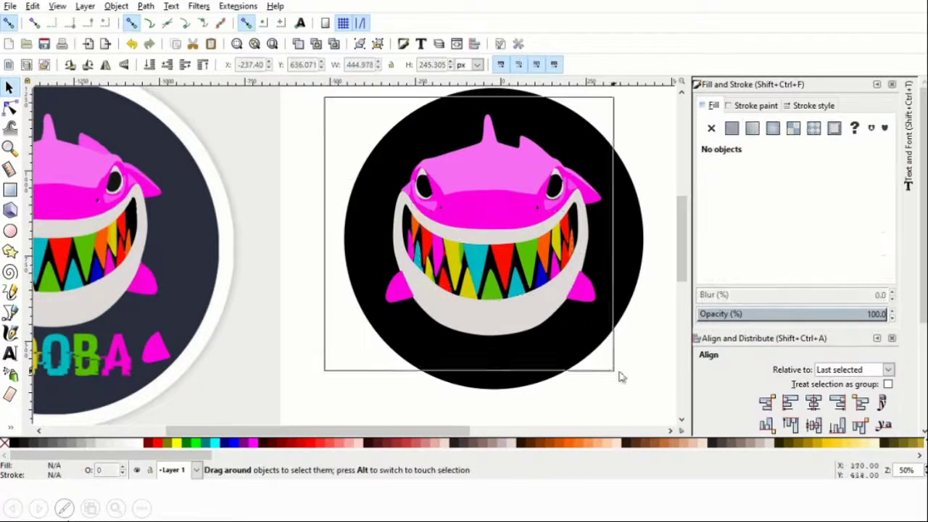
- Select all the shark pieces without the black circle and group them
drag(619, 373, 619, 373)
click(116, 6)
click(135, 97)
- Enlarge the black circle toward its lower right and move the shark group to X -304.76, Y 438.775 inside it
click(9, 148)
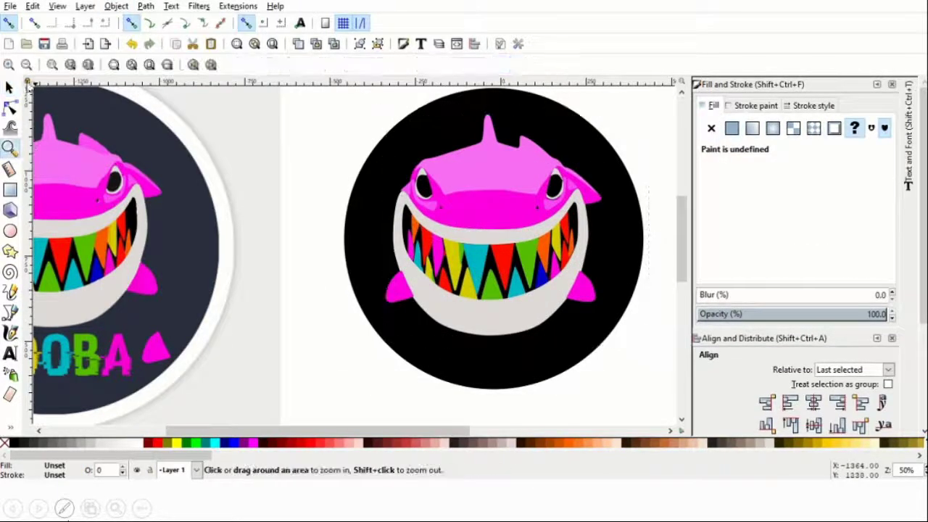
click(26, 64)
click(27, 64)
click(9, 88)
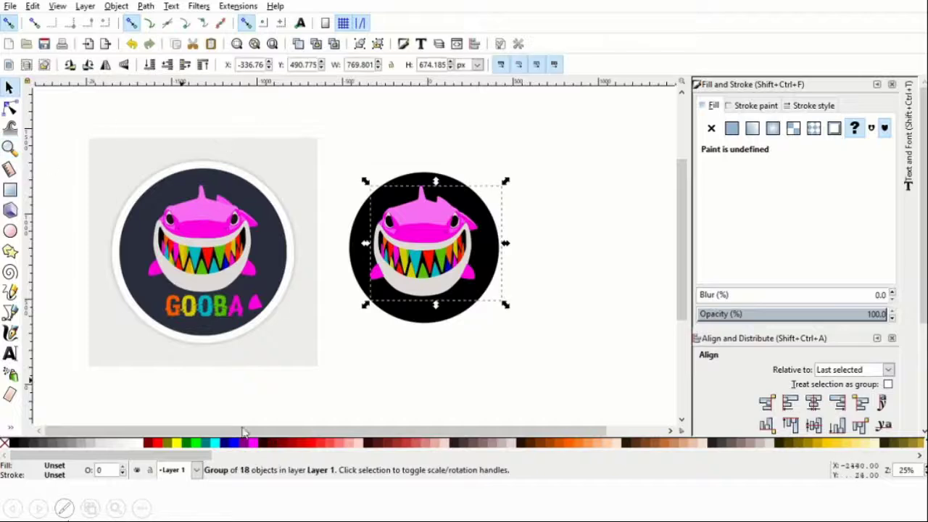
click(424, 321)
drag(503, 330, 517, 345)
click(447, 298)
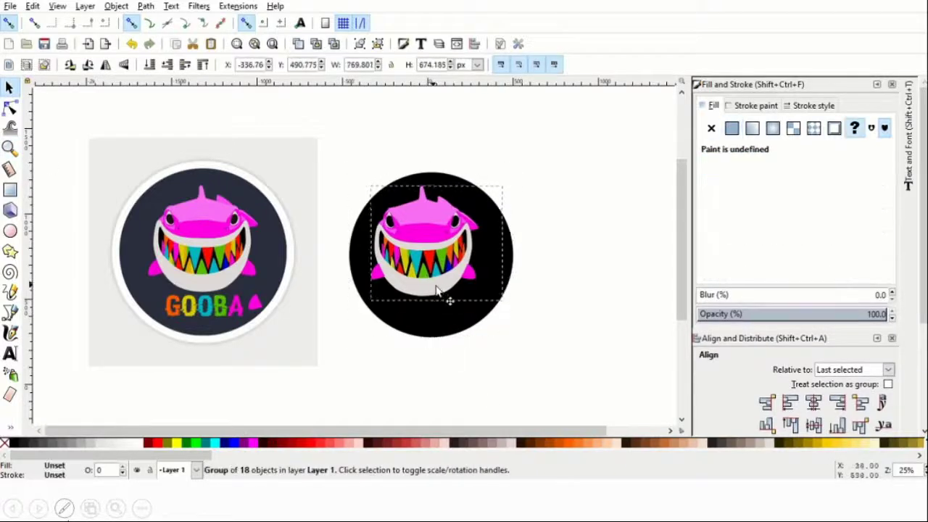
drag(448, 297, 439, 297)
click(629, 296)
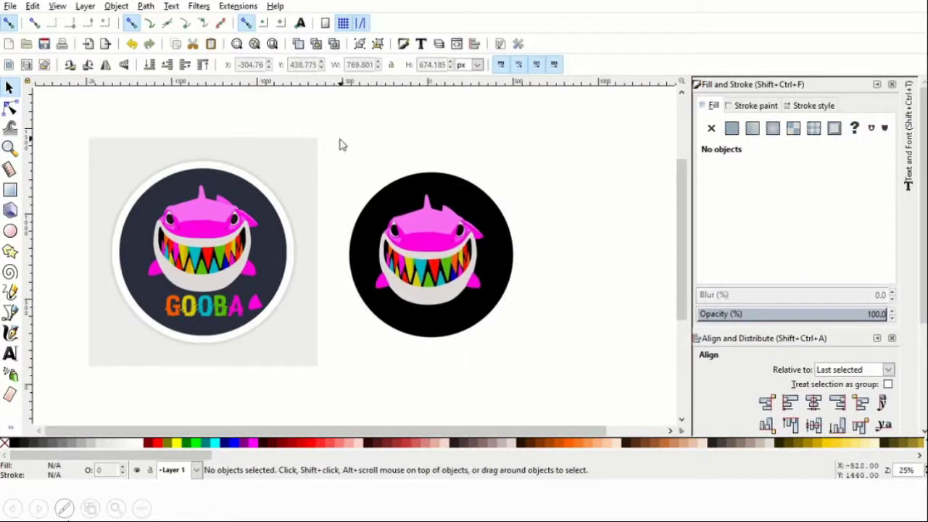
- Group the shark together with the black circle
drag(405, 261, 563, 363)
click(116, 6)
click(128, 101)
- Enlarge the shark-and-circle group to about 1067 by 1075 px and move the original logo image right, to X -1689.6, Y 56.694
drag(462, 298, 500, 285)
drag(283, 274, 331, 281)
click(581, 378)
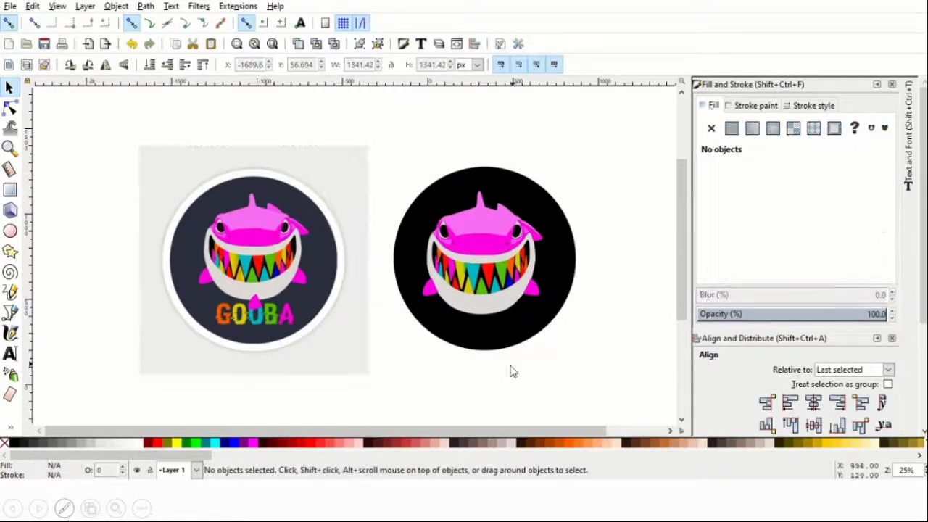
- Ungroup the shark and black circle, and ungroup the shark itself into its separate paths
click(115, 6)
click(133, 117)
click(445, 234)
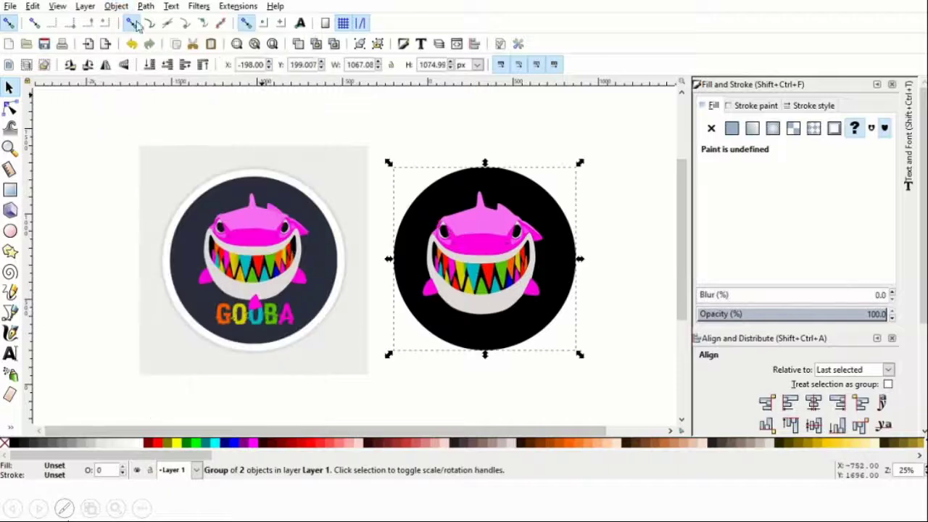
click(115, 6)
click(134, 116)
click(493, 290)
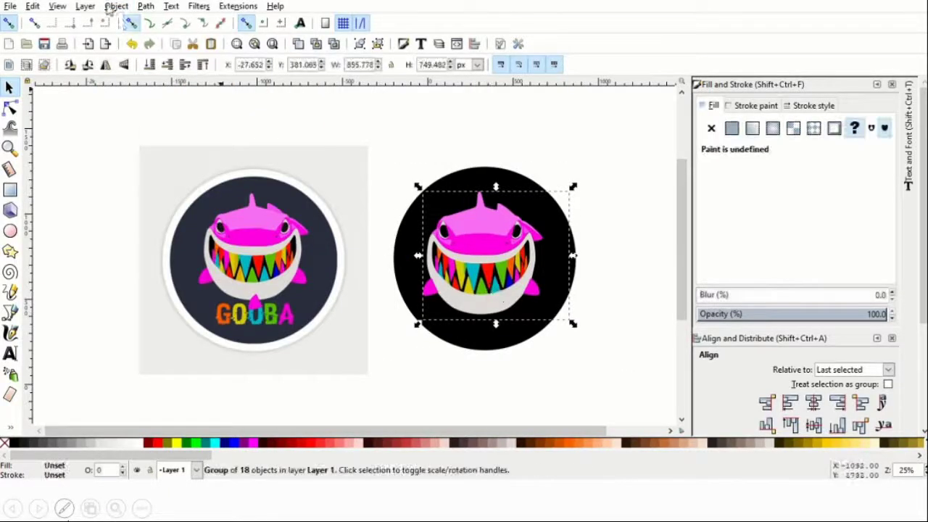
click(116, 6)
click(134, 117)
- Slightly enlarge the magenta side fins path behind the shark's jaw
click(585, 374)
click(428, 290)
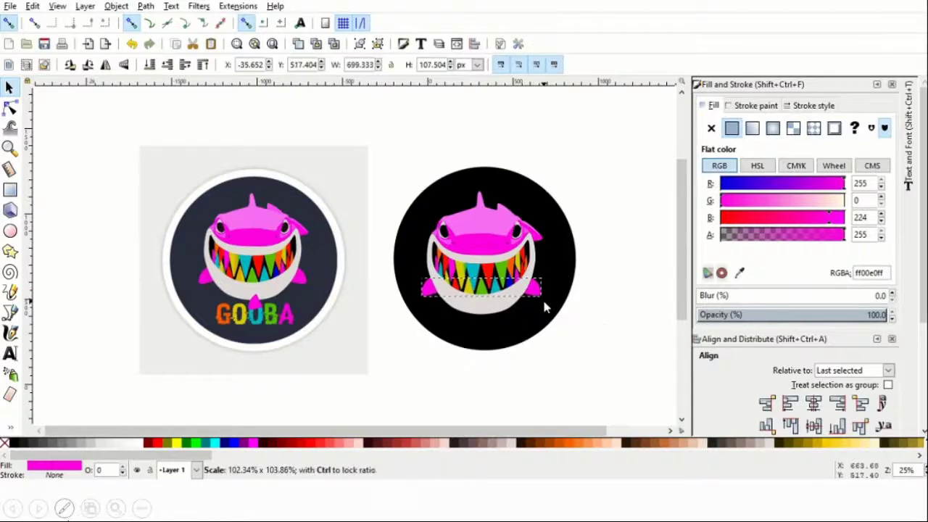
click(548, 416)
- Select all the shark paths with the black circle, group them, and clear the selection
drag(579, 365, 578, 365)
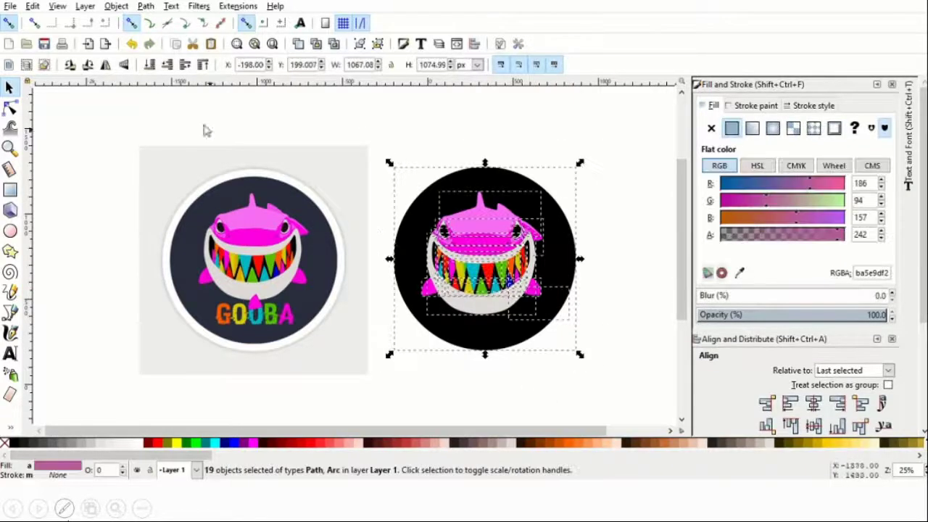
click(116, 5)
click(121, 101)
key(Escape)
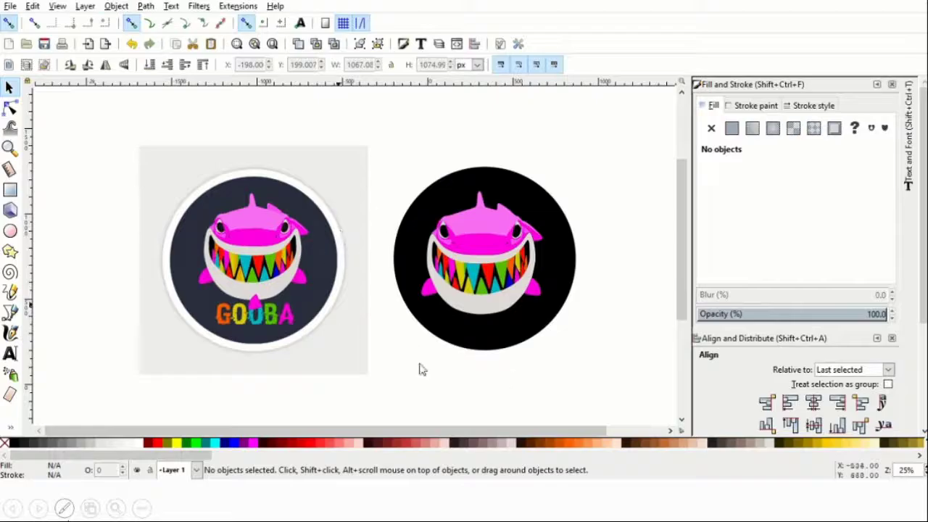